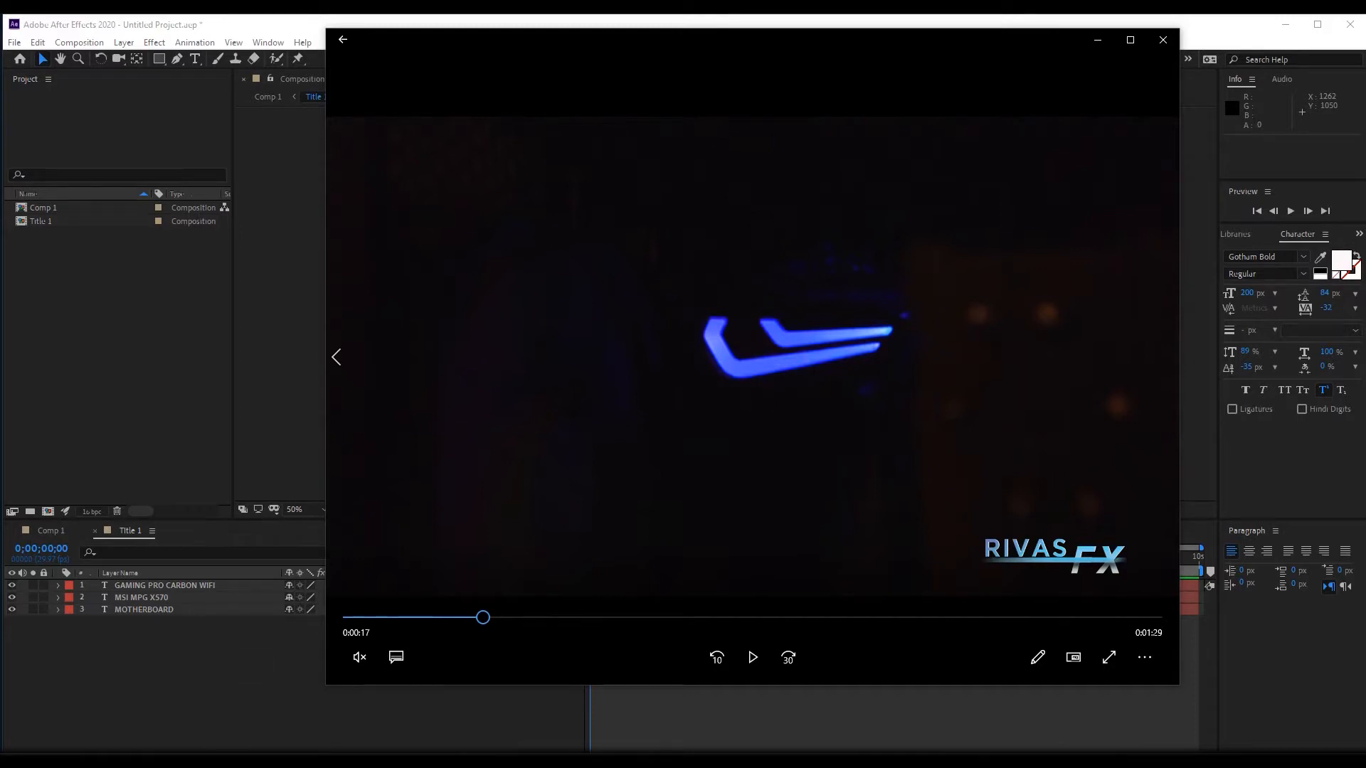
- Play the reference video to examine its GPU title animation, then return to the Title 1 composition
{"action": "left_click", "coordinate": [753, 657]}
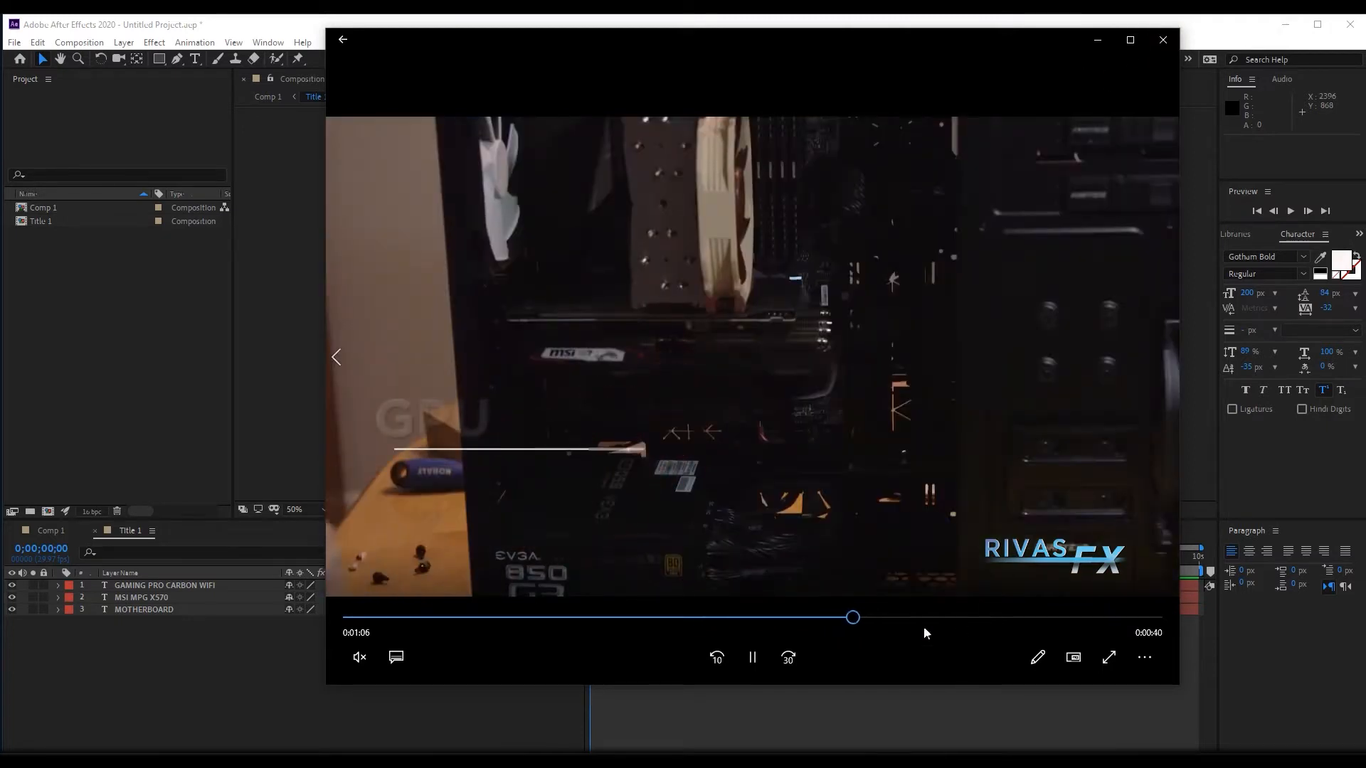
{"action": "left_click", "coordinate": [752, 656]}
{"action": "left_click", "coordinate": [1096, 41]}
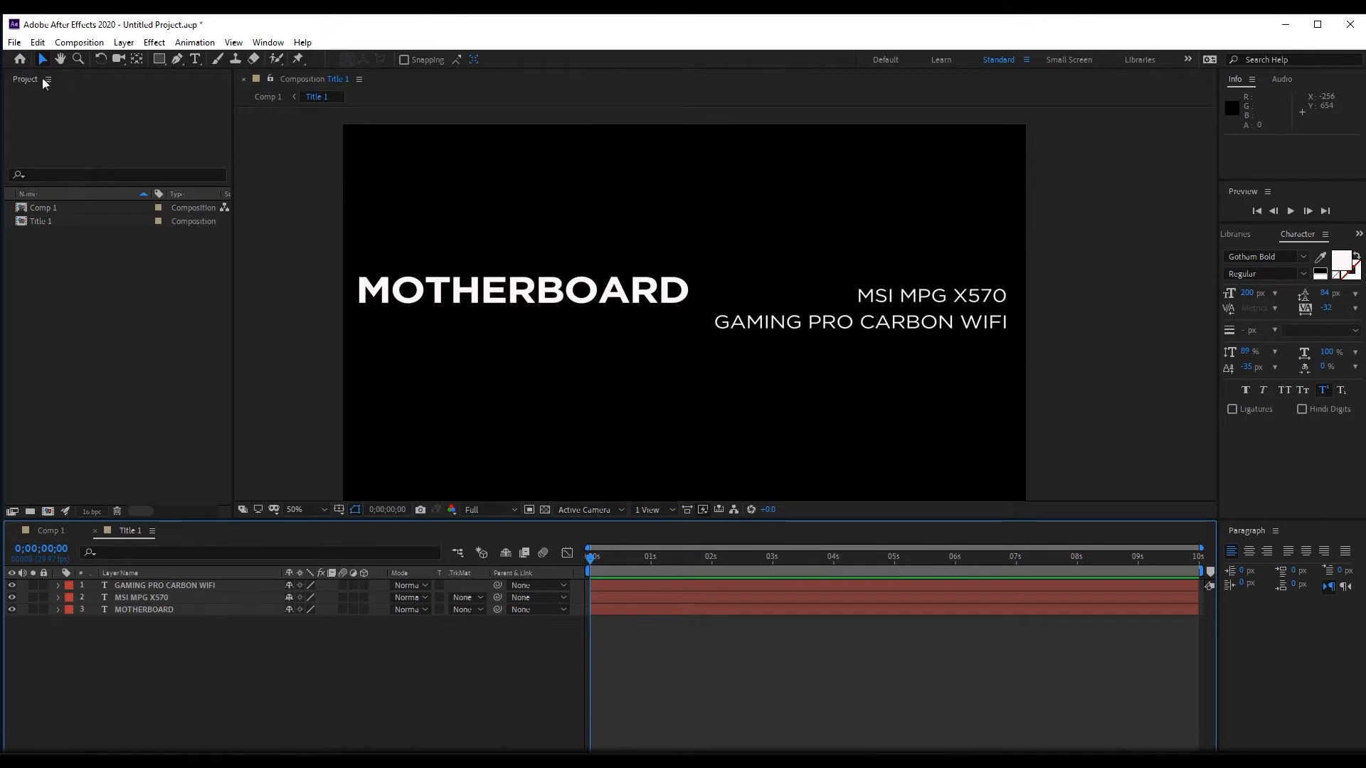
{"action": "left_click", "coordinate": [75, 42]}
{"action": "left_click", "coordinate": [103, 55]}
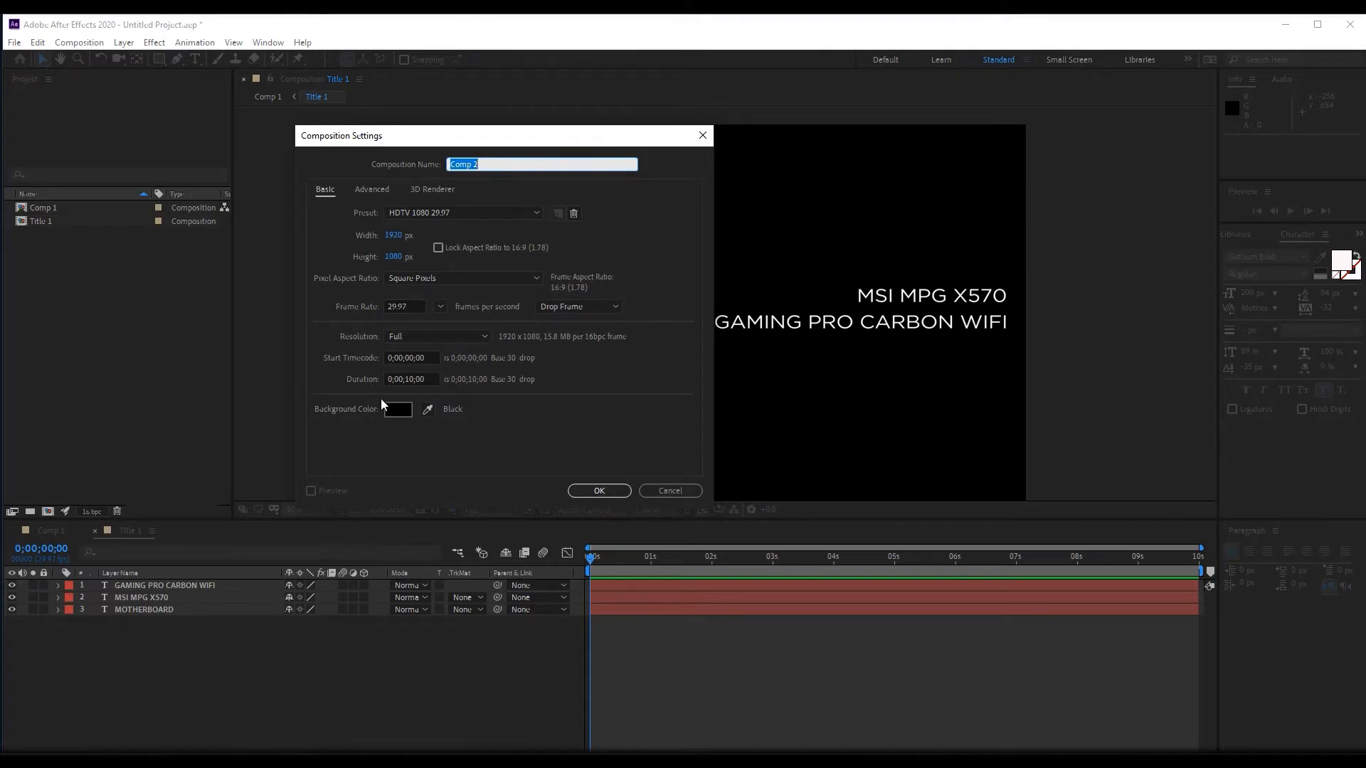
{"action": "left_click", "coordinate": [672, 491]}
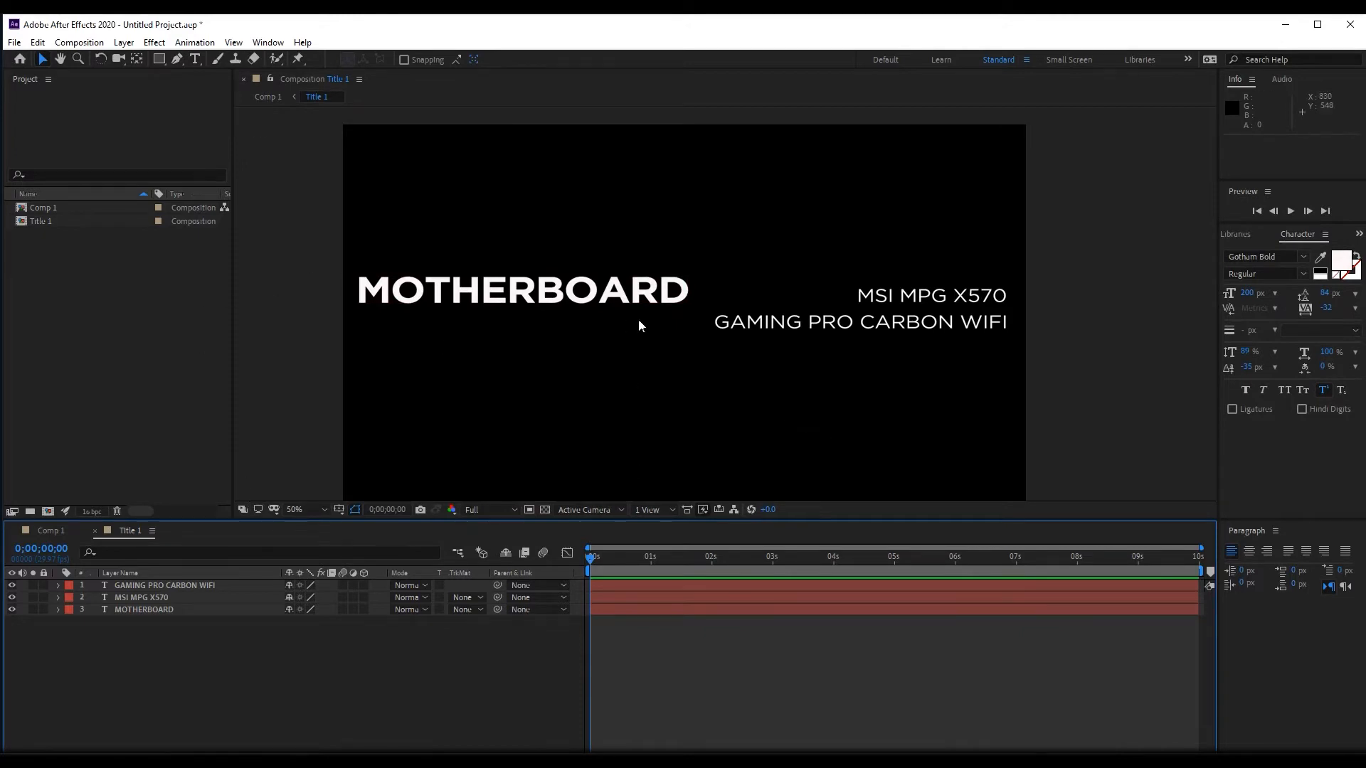
- Compare the title text in the composition with the RAM title at 0:49 in the reference video
{"action": "left_click", "coordinate": [586, 302]}
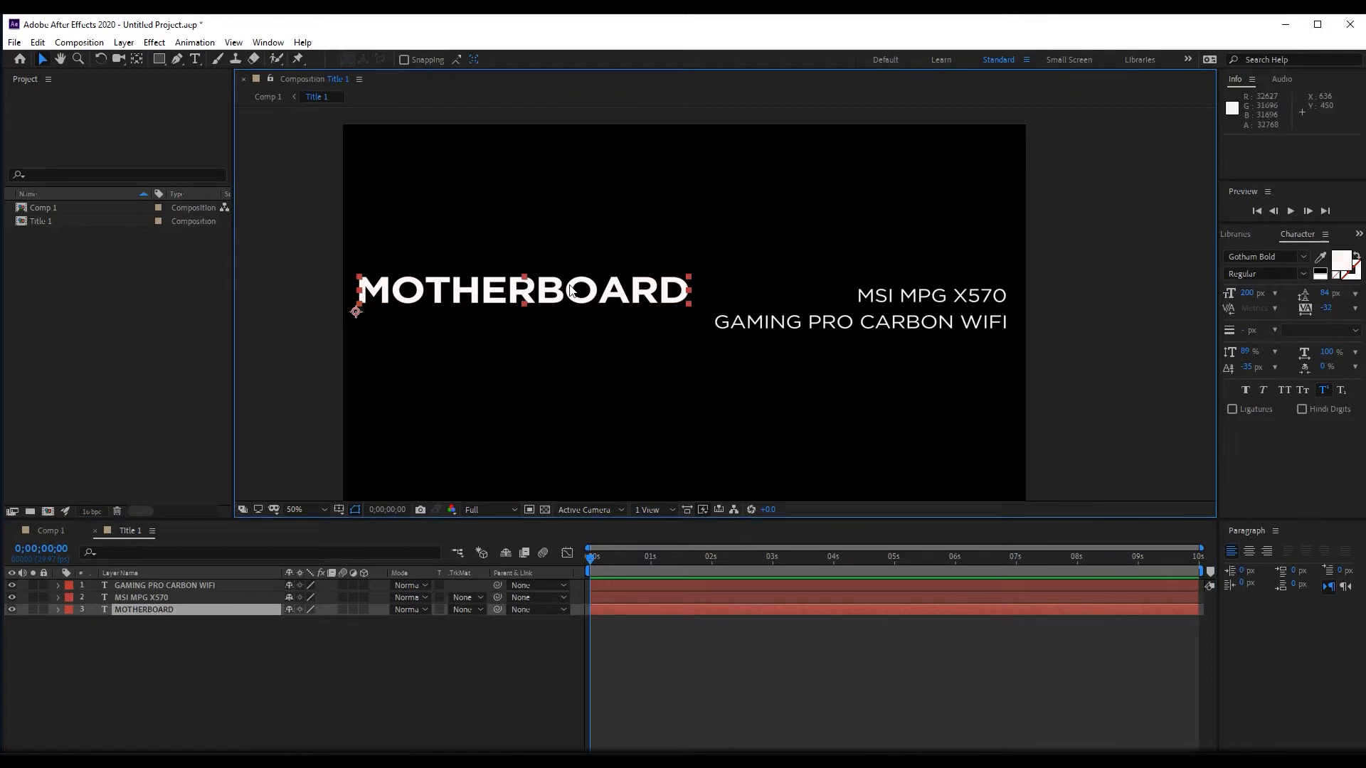
{"action": "left_click", "coordinate": [942, 297]}
{"action": "left_click", "coordinate": [602, 297]}
{"action": "left_click", "coordinate": [569, 760]}
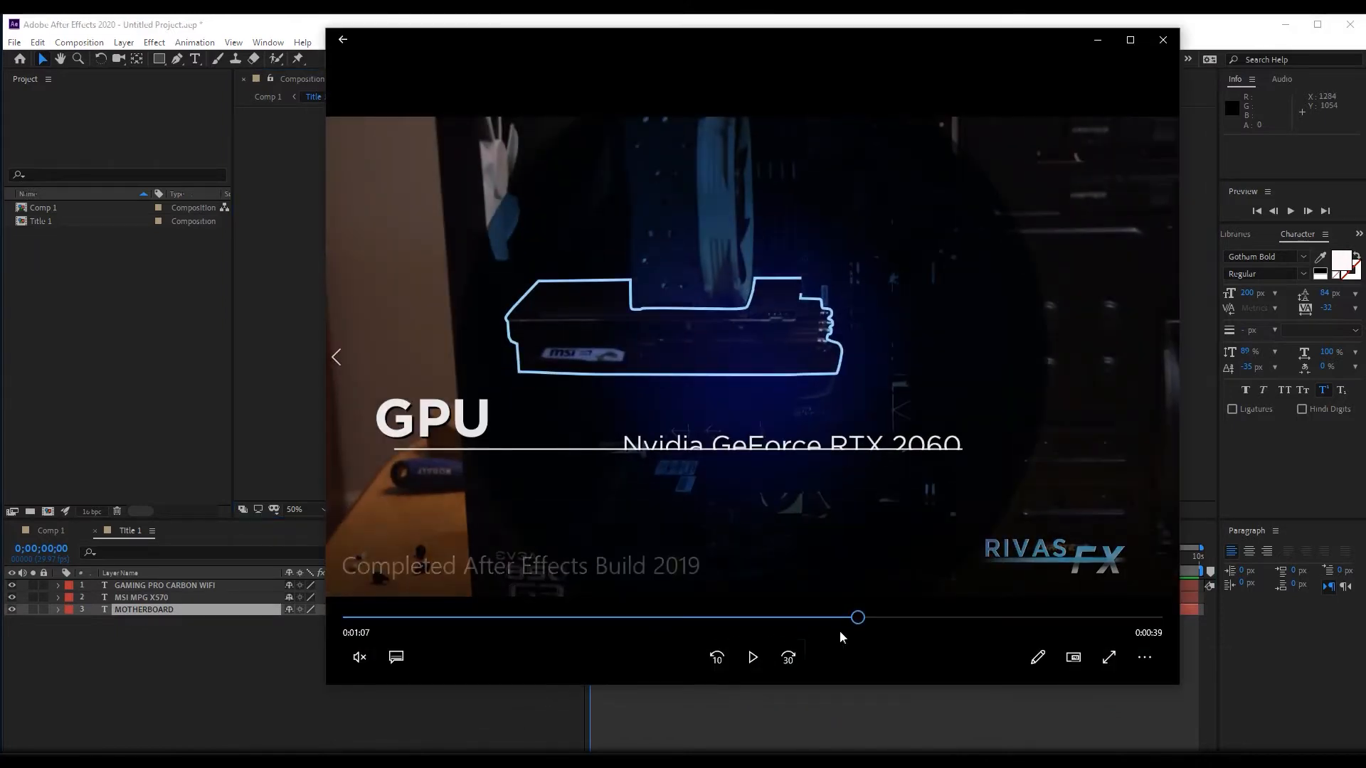
{"action": "left_click_drag", "start_coordinate": [853, 621], "coordinate": [723, 616]}
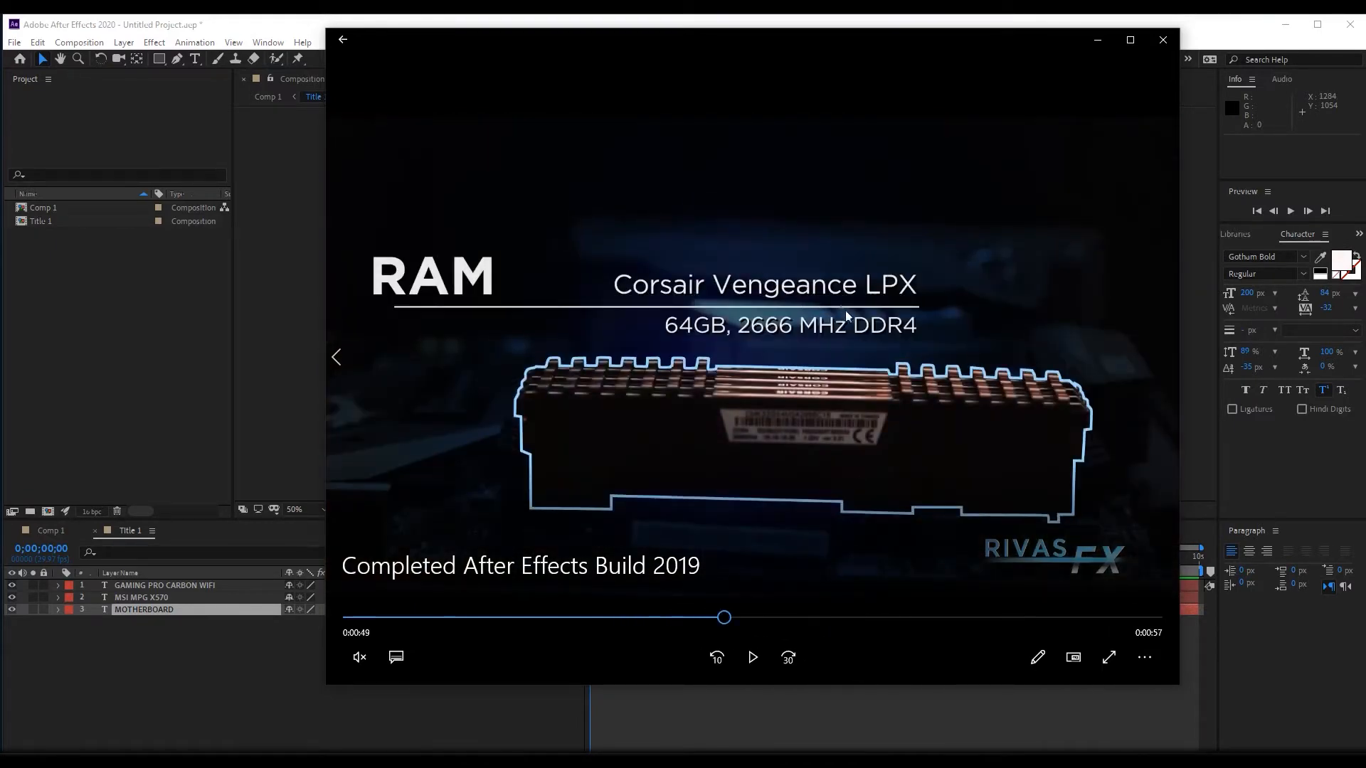
{"action": "left_click", "coordinate": [1211, 26]}
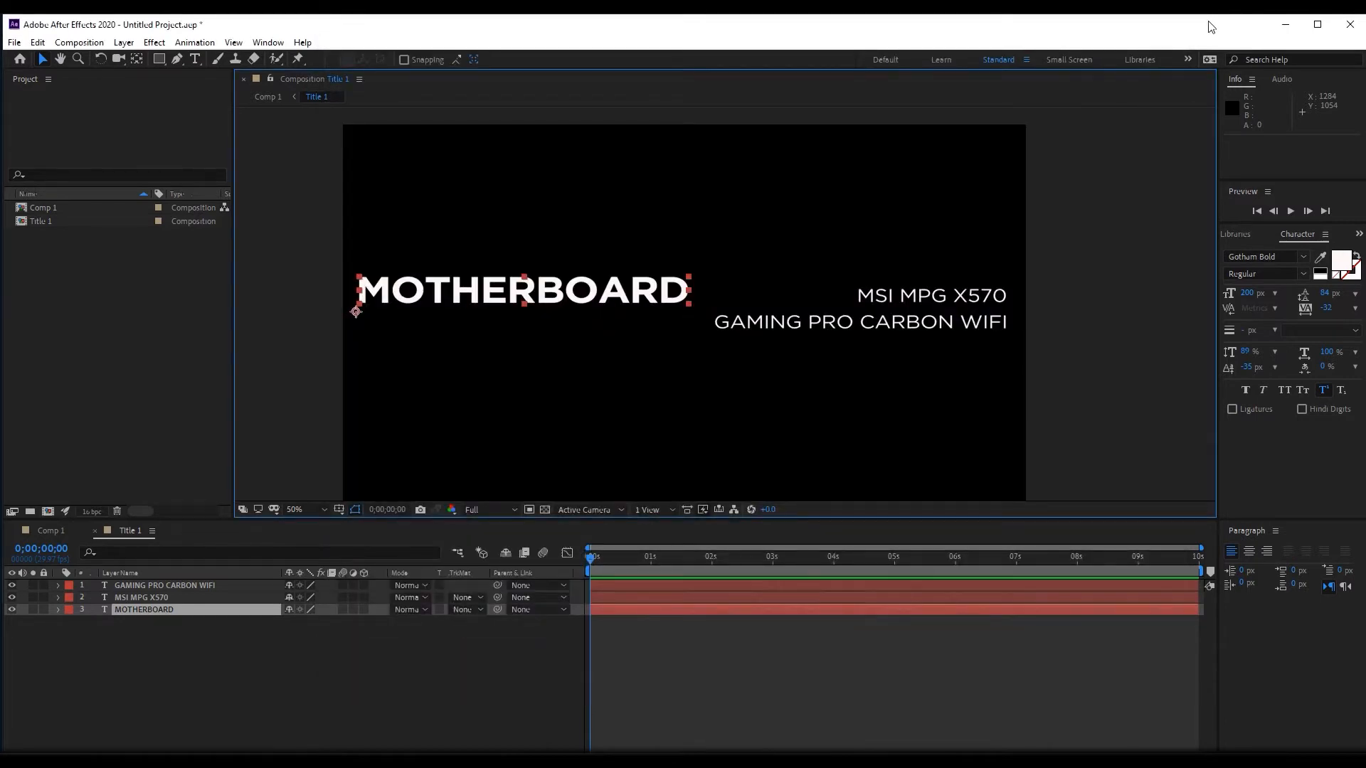
- Inspect the character settings of the MOTHERBOARD and MSI MPG X570 text layers
{"action": "left_click", "coordinate": [139, 609]}
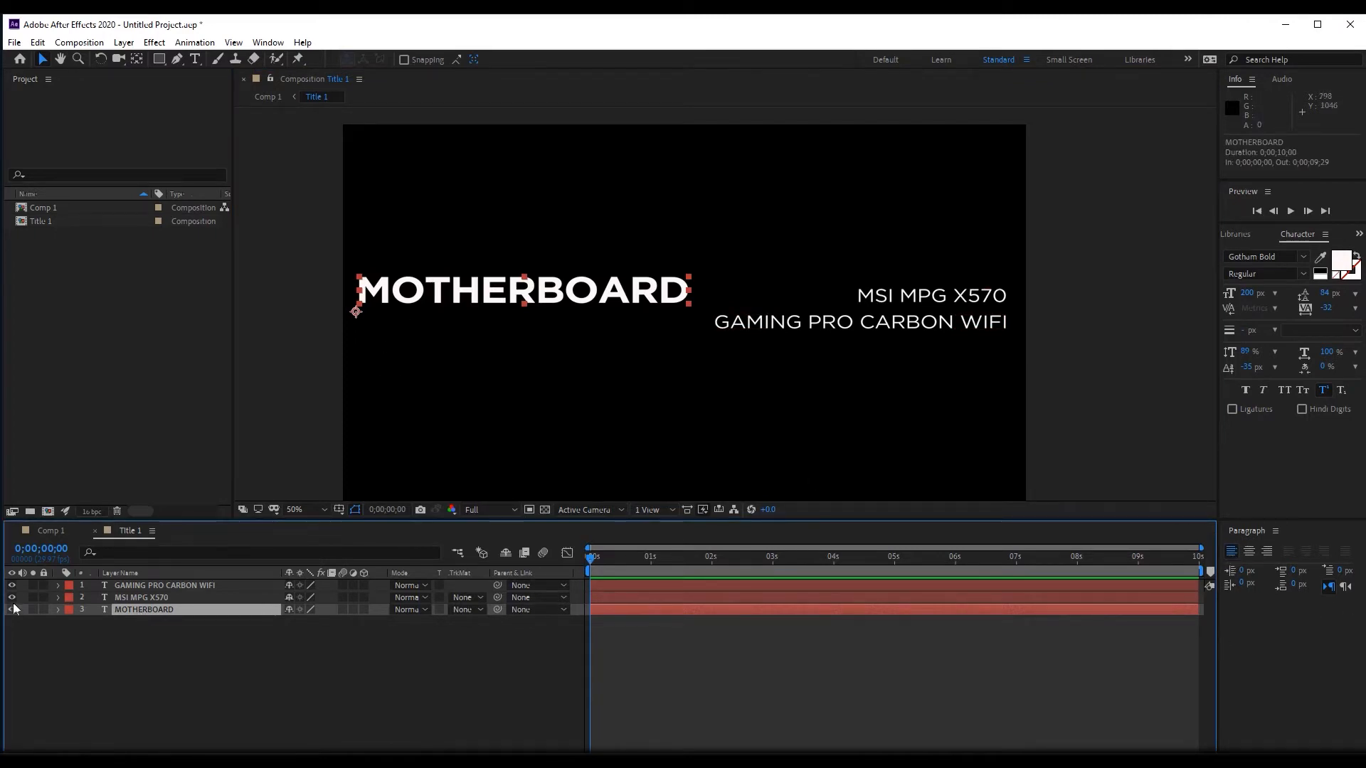
{"action": "left_click", "coordinate": [165, 600]}
{"action": "left_click", "coordinate": [1267, 552]}
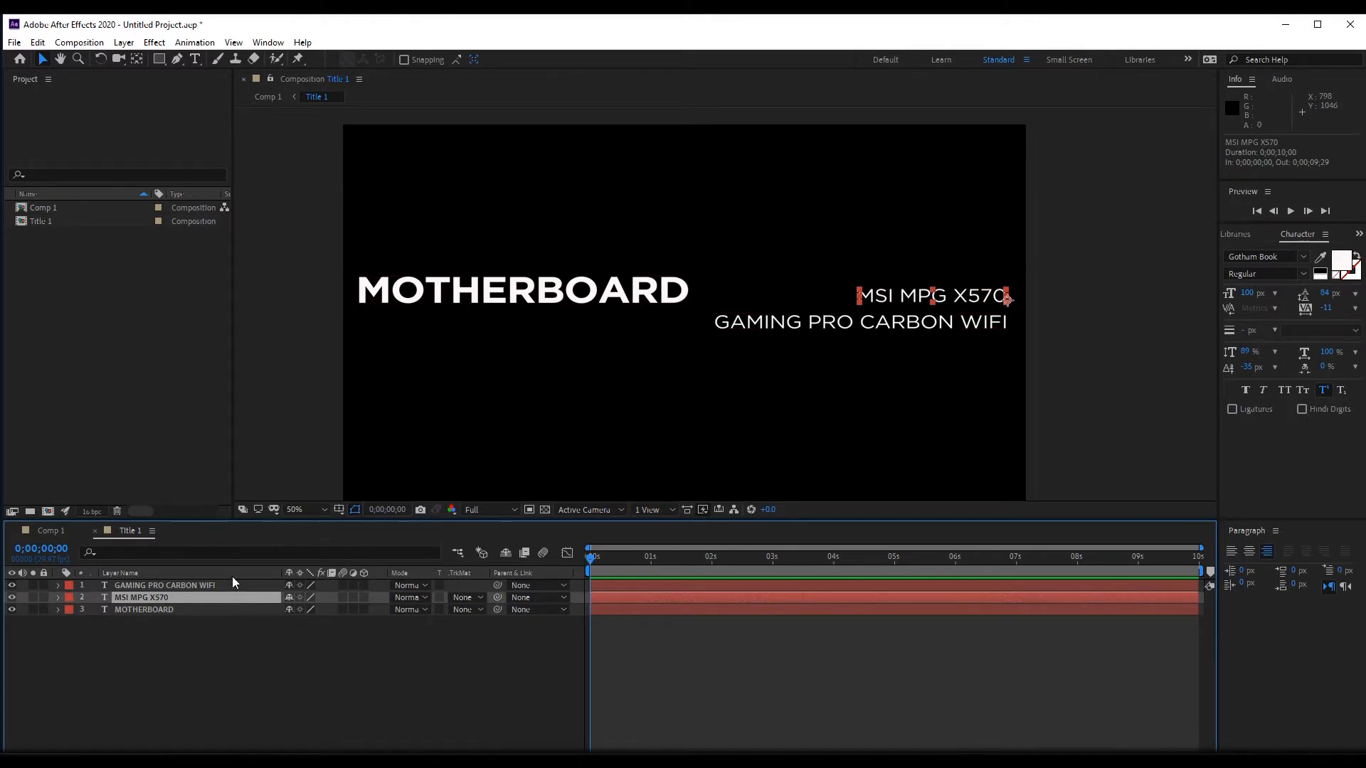
- Add a new empty shape layer to the Title 1 composition
{"action": "left_click", "coordinate": [212, 643]}
{"action": "right_click", "coordinate": [212, 643]}
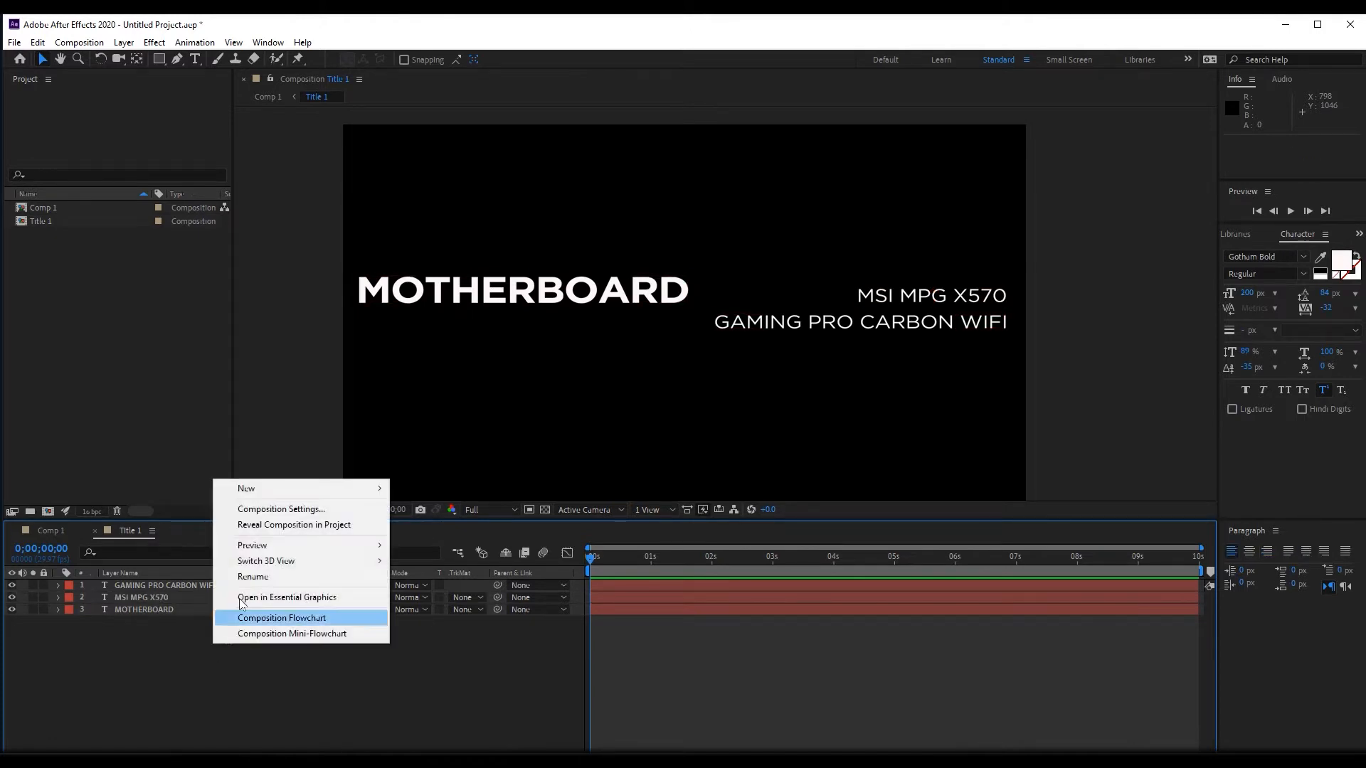
{"action": "mouse_move", "coordinate": [271, 489]}
{"action": "left_click", "coordinate": [433, 587]}
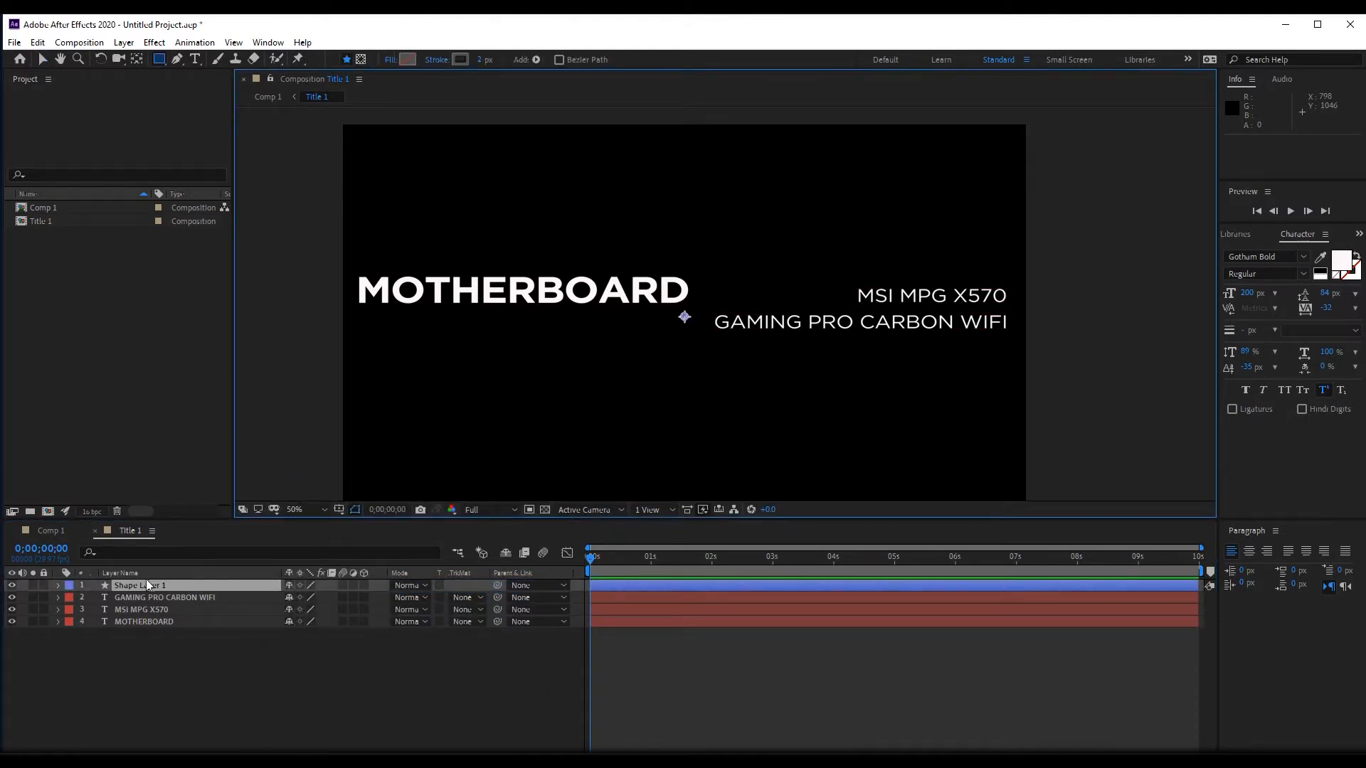
- Draw a straight horizontal Pen tool line on the shape layer, from under the M of MOTHERBOARD to the end of MSI MPG X570
{"action": "left_click", "coordinate": [159, 58]}
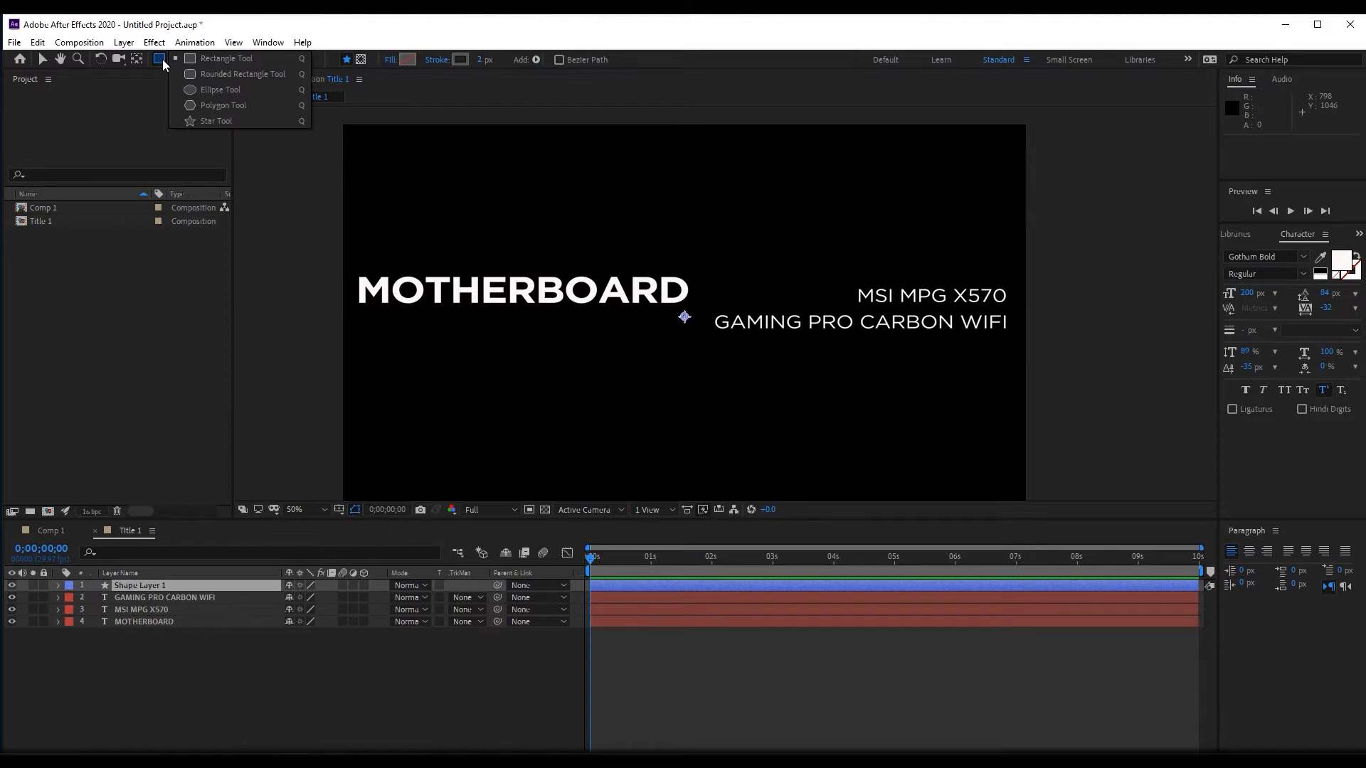
{"action": "left_click", "coordinate": [155, 95]}
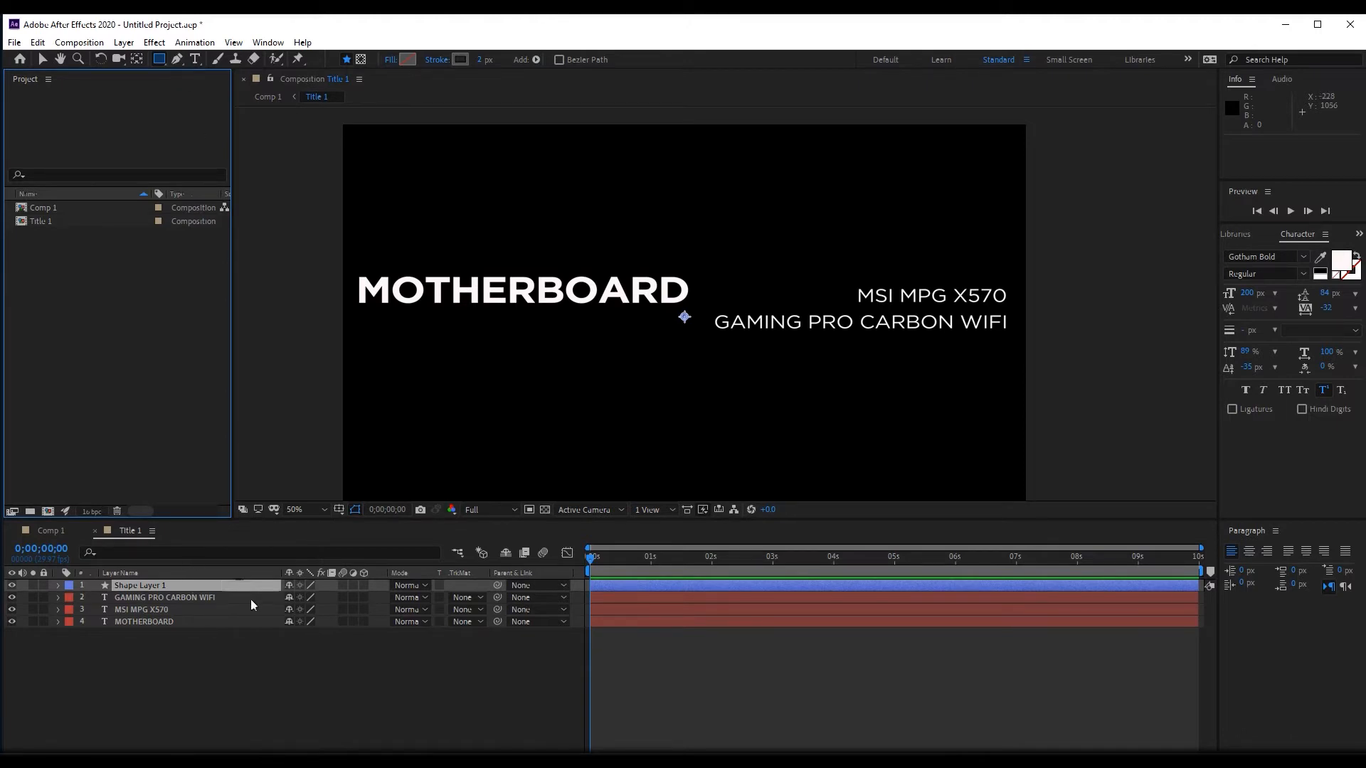
{"action": "key", "text": "g"}
{"action": "left_click", "coordinate": [376, 308]}
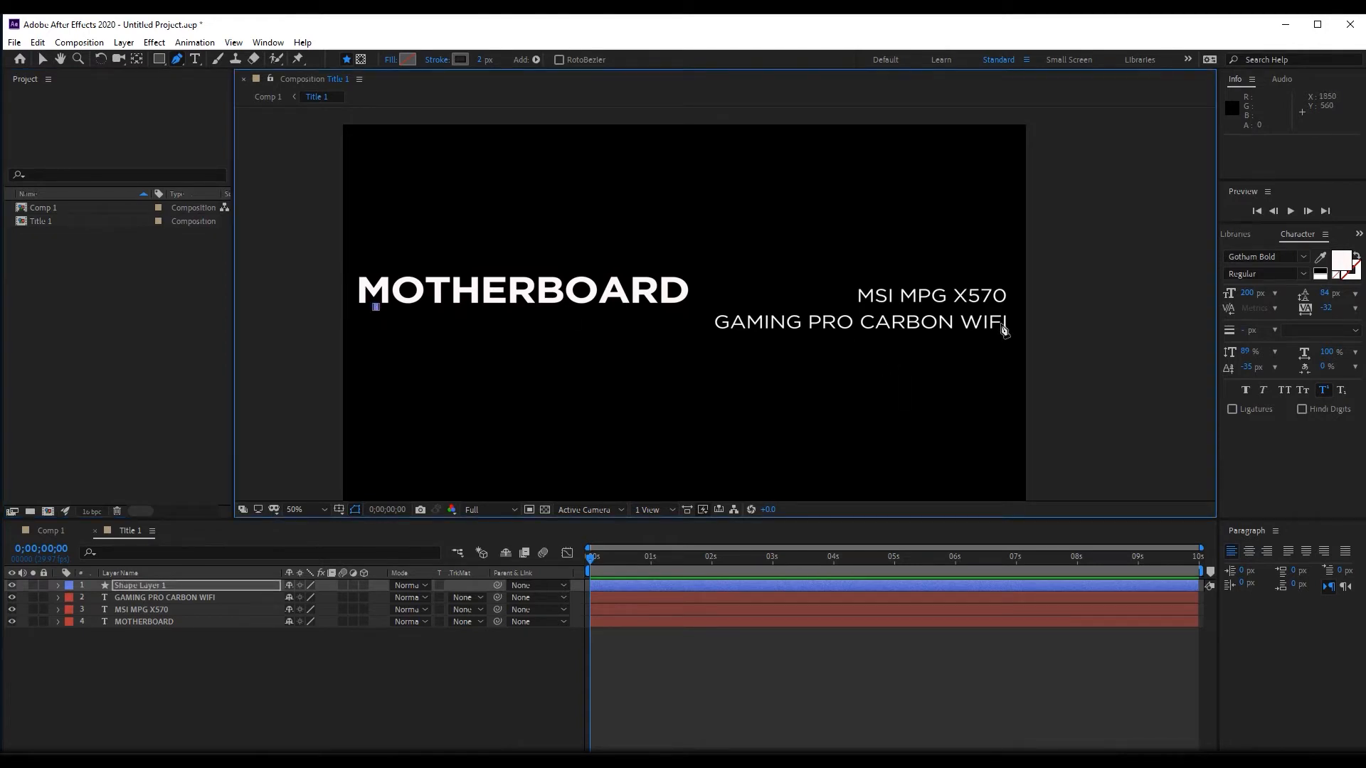
{"action": "left_click", "coordinate": [1006, 306], "text": "shift"}
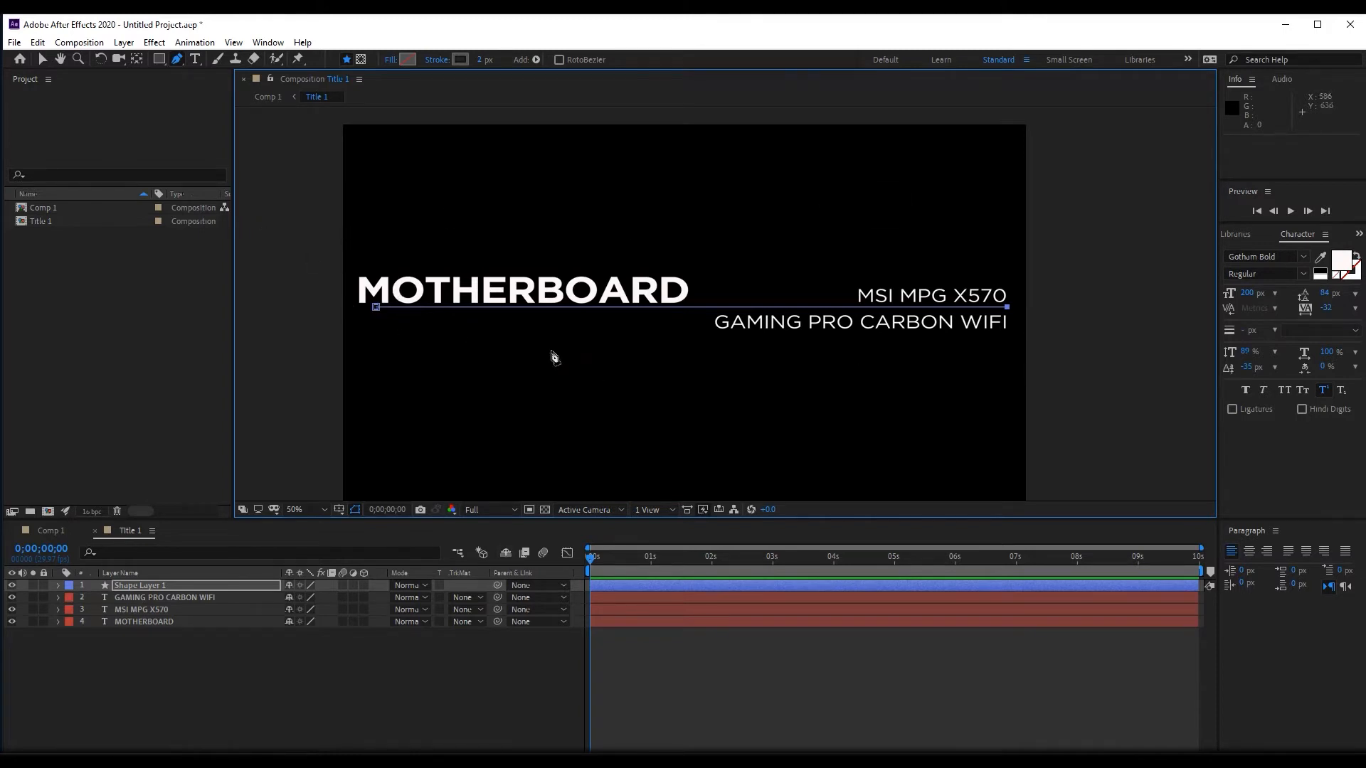
- Set the stroke width of the line in Shape Layer 1 to 4
{"action": "left_click", "coordinate": [58, 585]}
{"action": "left_click", "coordinate": [69, 598]}
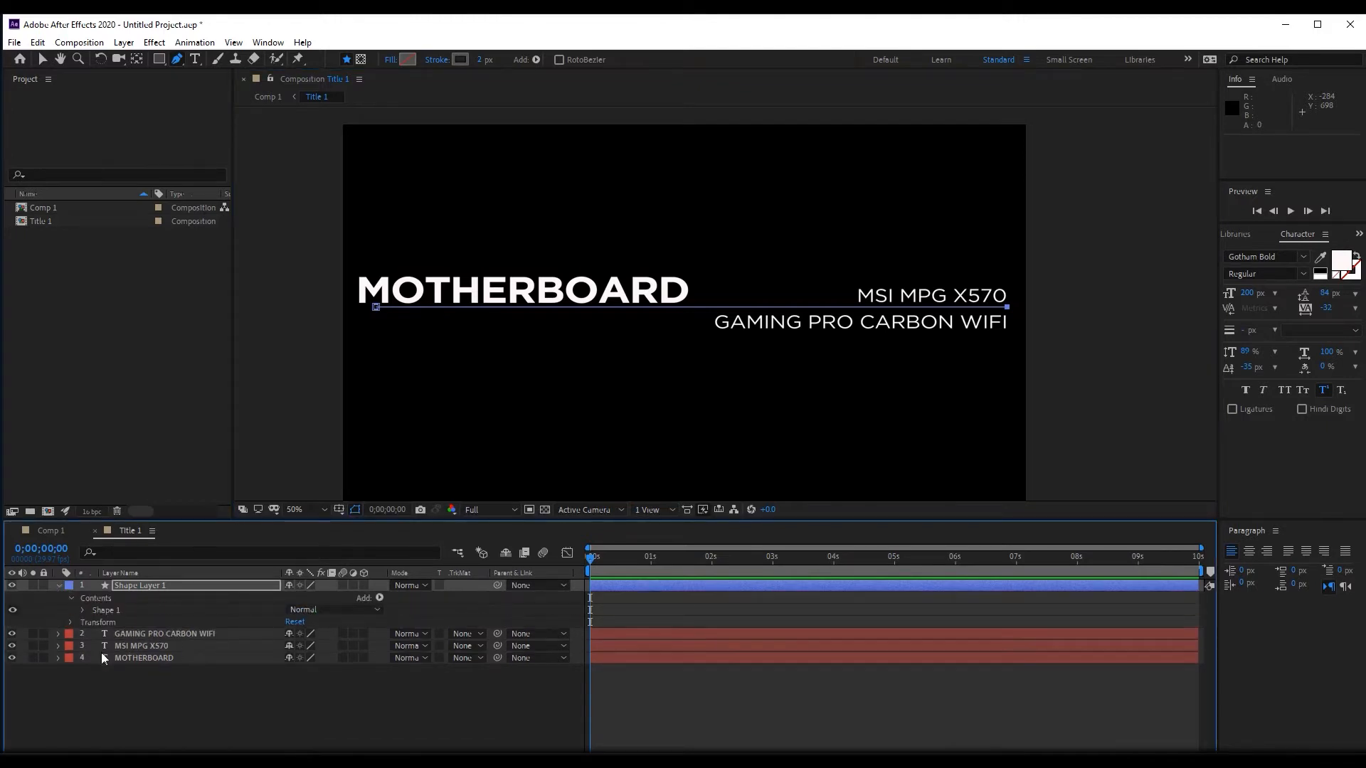
{"action": "left_click", "coordinate": [83, 610]}
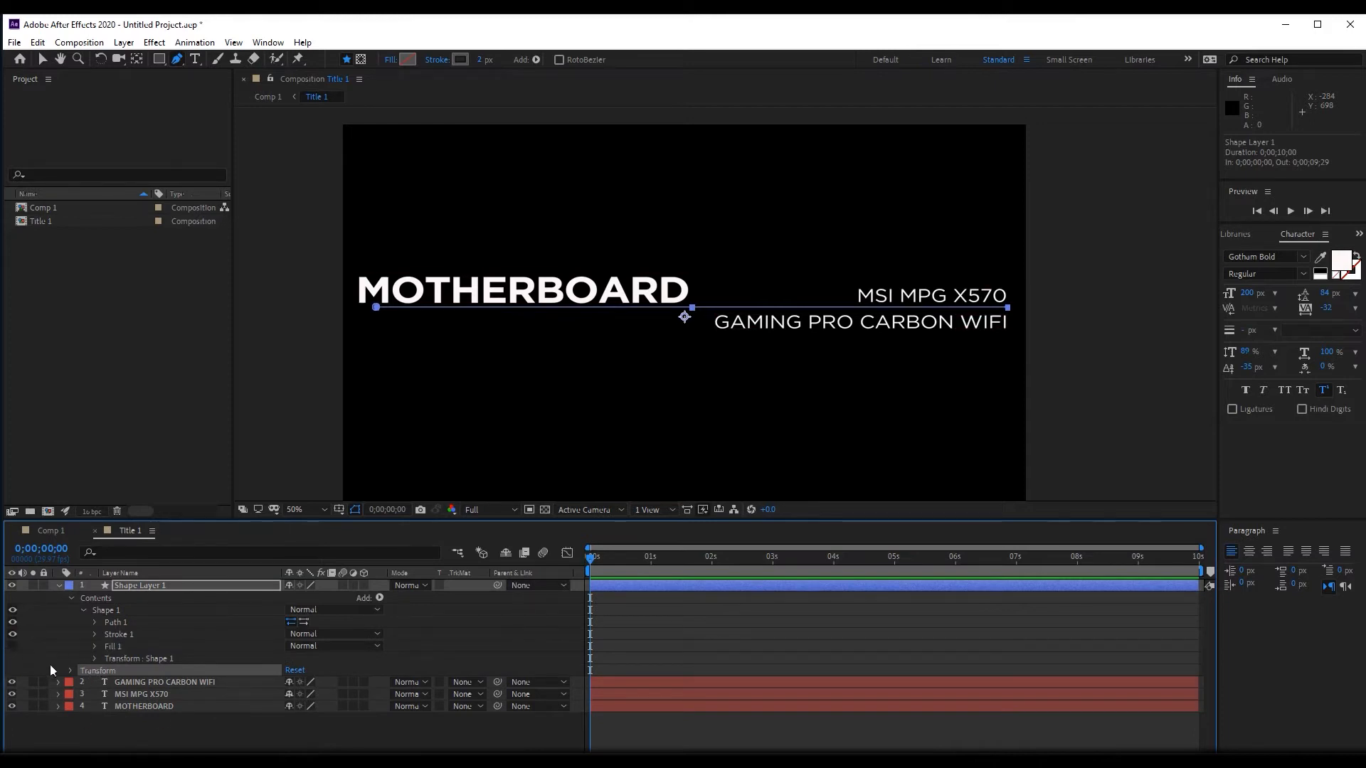
{"action": "left_click", "coordinate": [96, 634]}
{"action": "left_click", "coordinate": [288, 681]}
{"action": "type", "text": "4"}
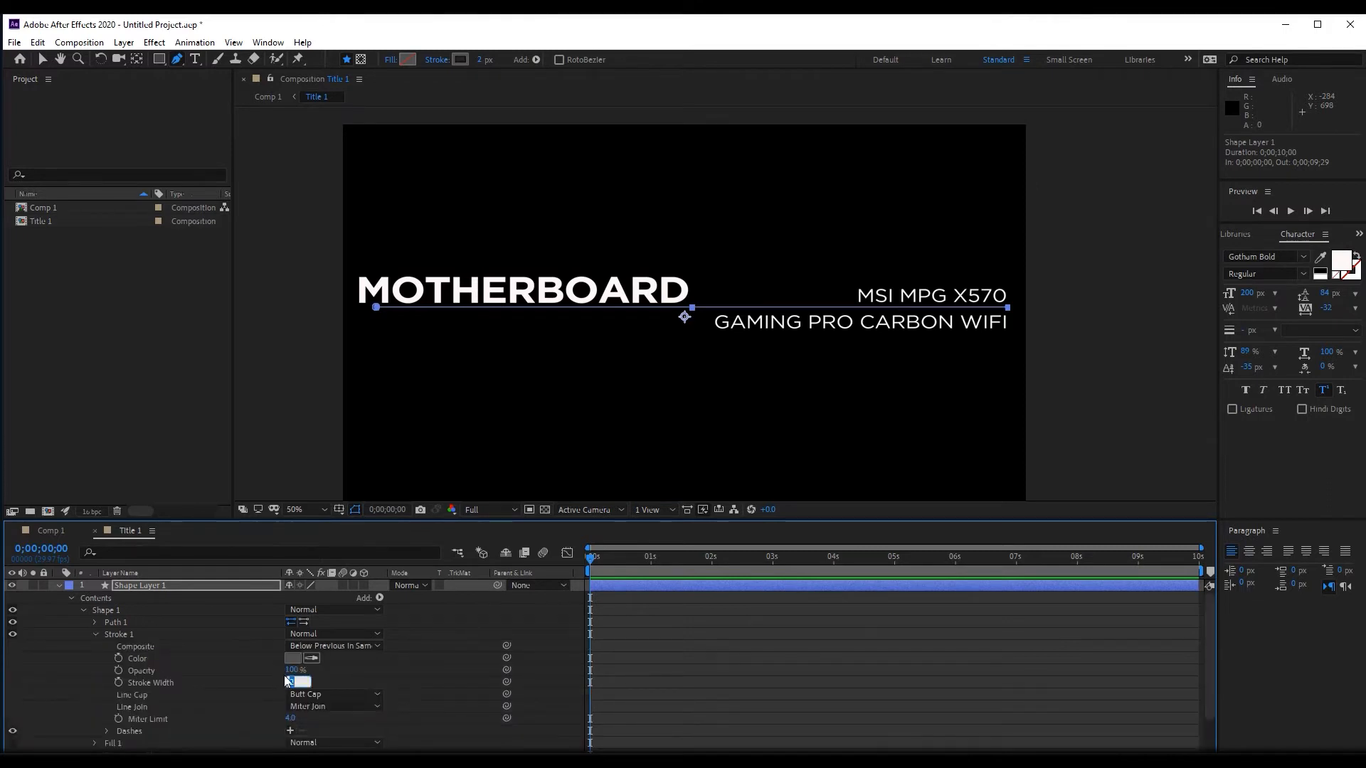
{"action": "left_click", "coordinate": [385, 669]}
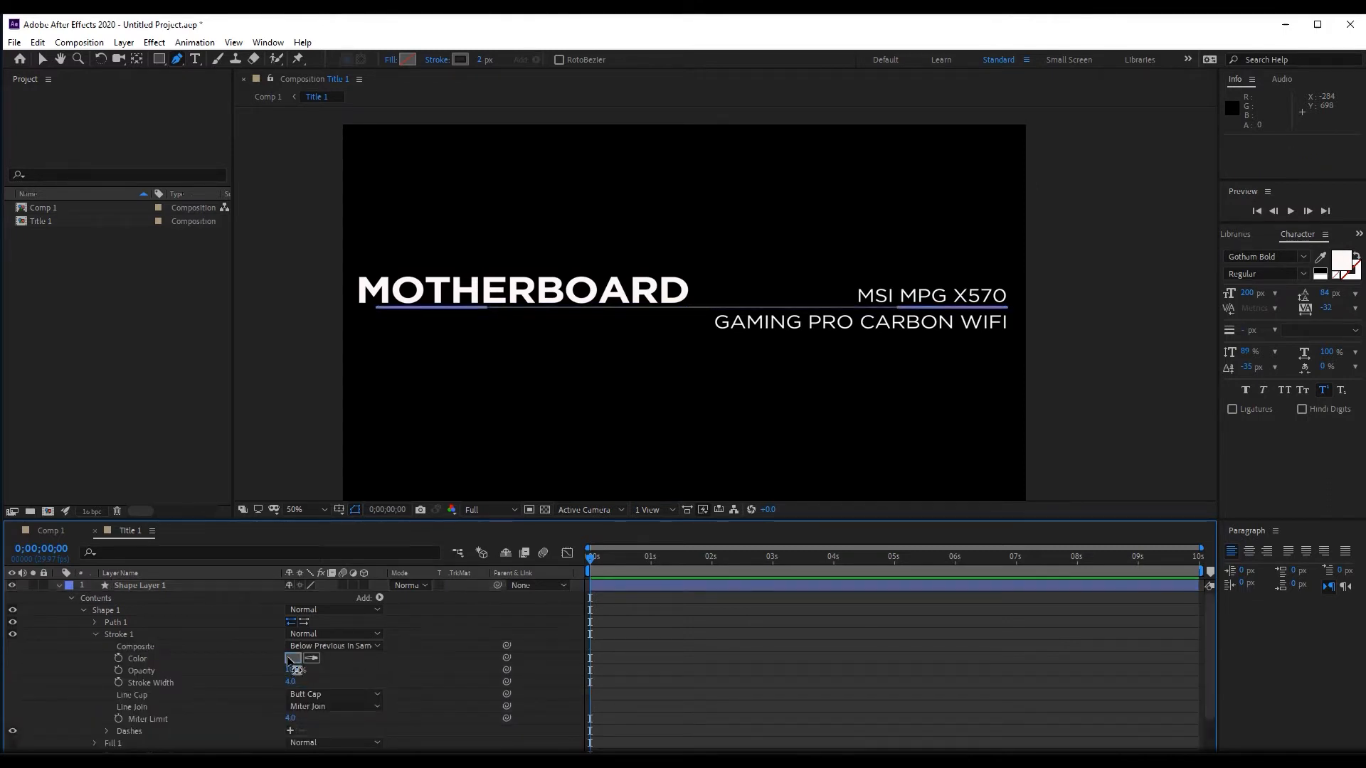
- Set the line's stroke color to white
{"action": "left_click", "coordinate": [291, 658]}
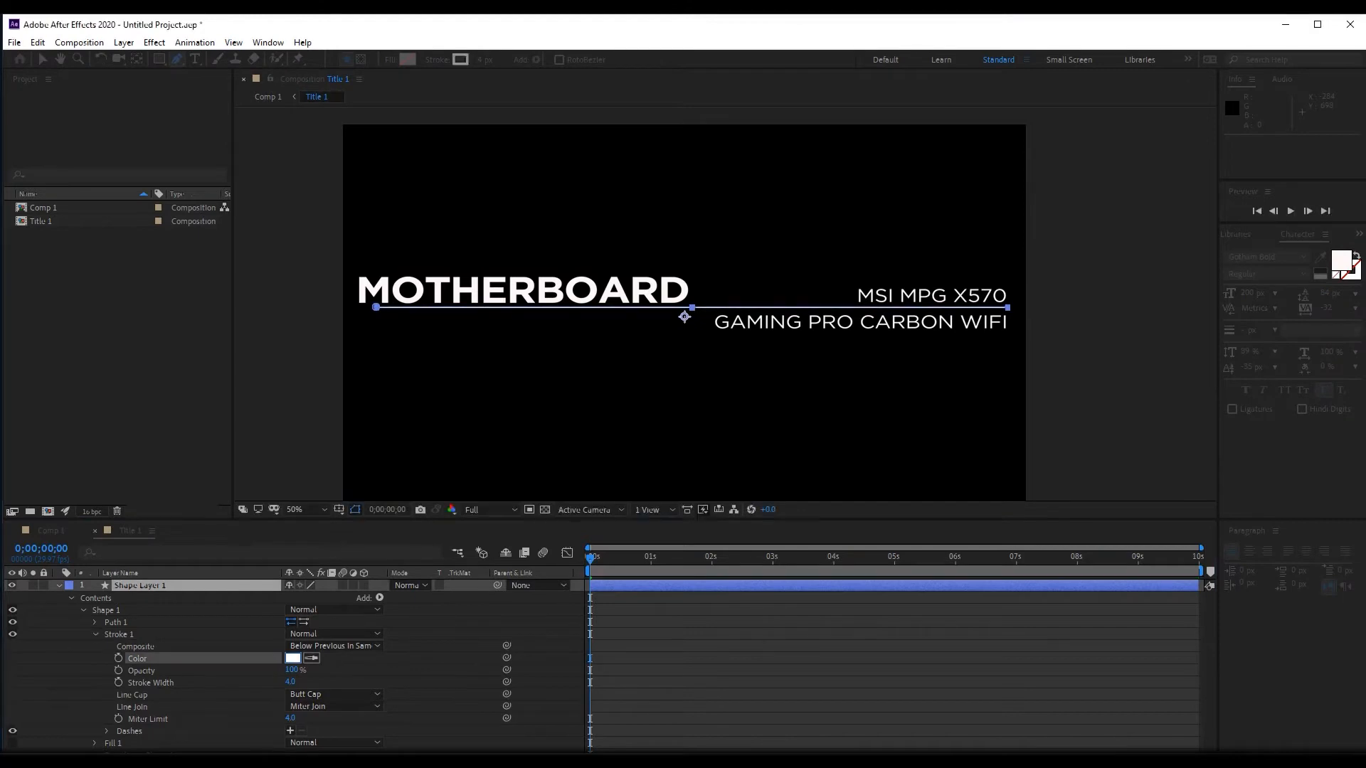
{"action": "left_click", "coordinate": [771, 721]}
{"action": "left_click", "coordinate": [417, 633]}
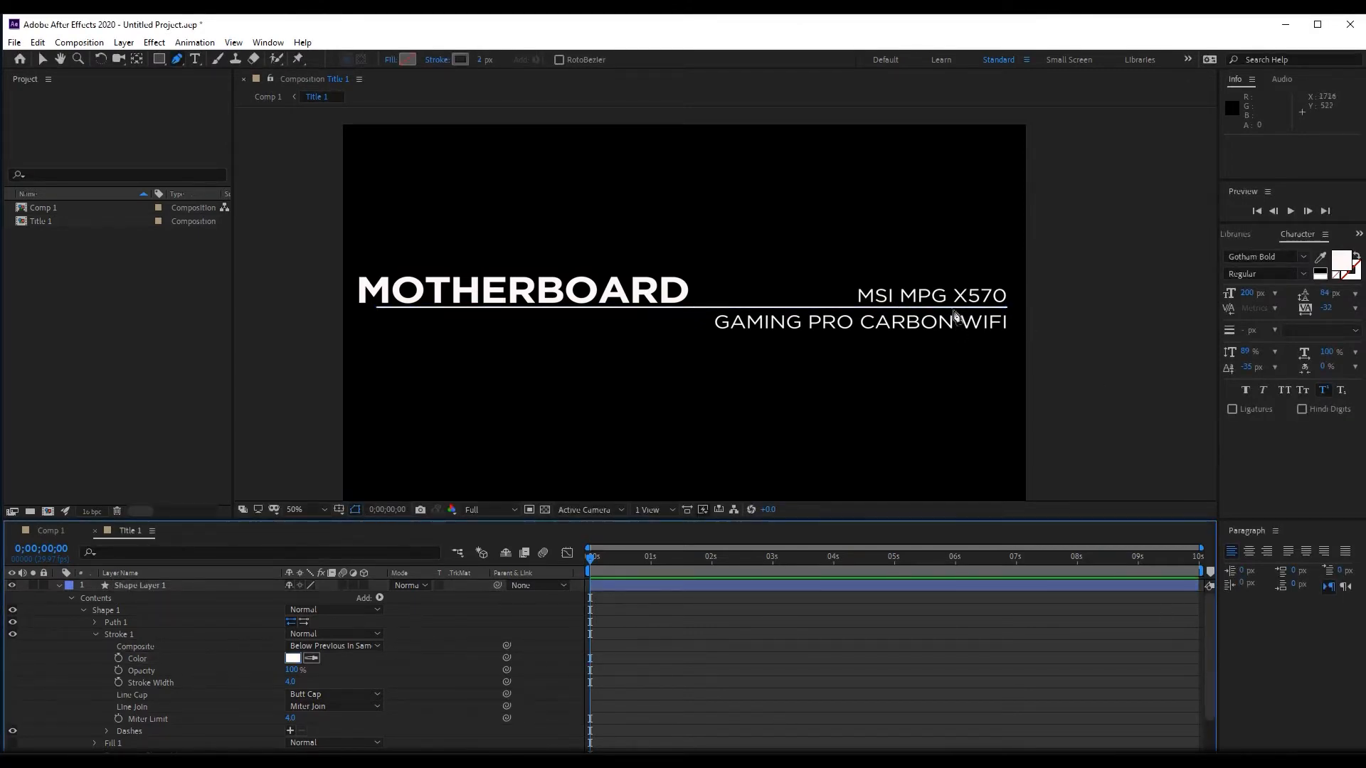
- Nudge the line layer down 4 px to position 960, 544 and collapse its properties
{"action": "key", "text": "period"}
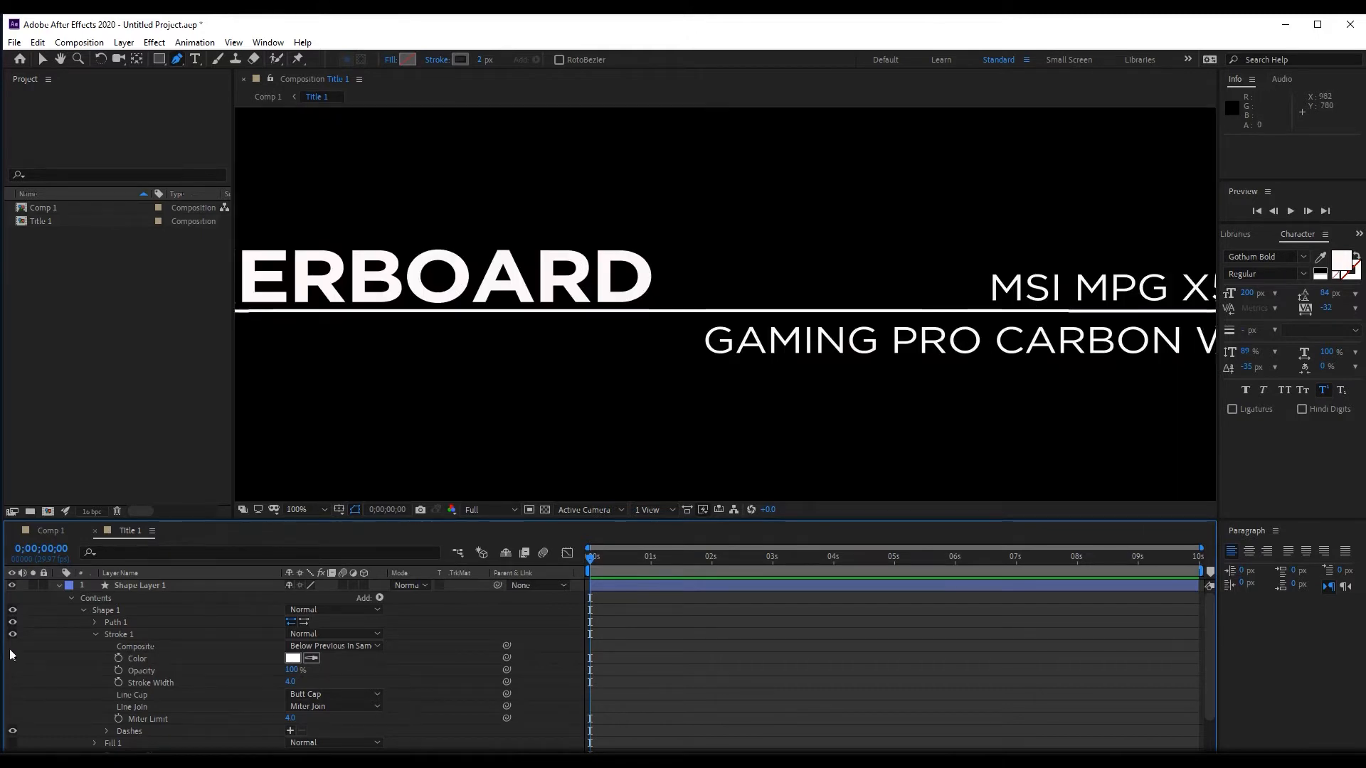
{"action": "left_click", "coordinate": [131, 589]}
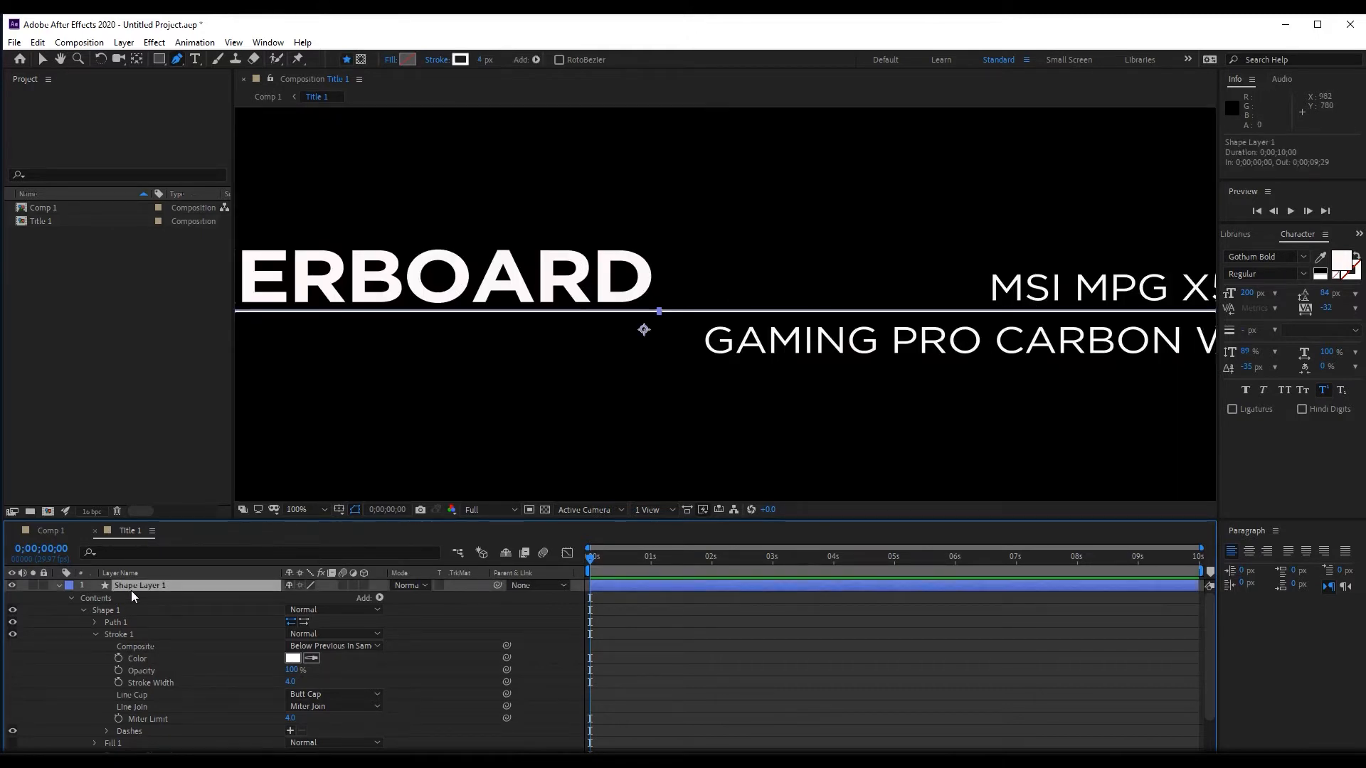
{"action": "key", "text": "Down"}
{"action": "key", "text": "Down"}
{"action": "key", "text": "Down"}
{"action": "key", "text": "Down"}
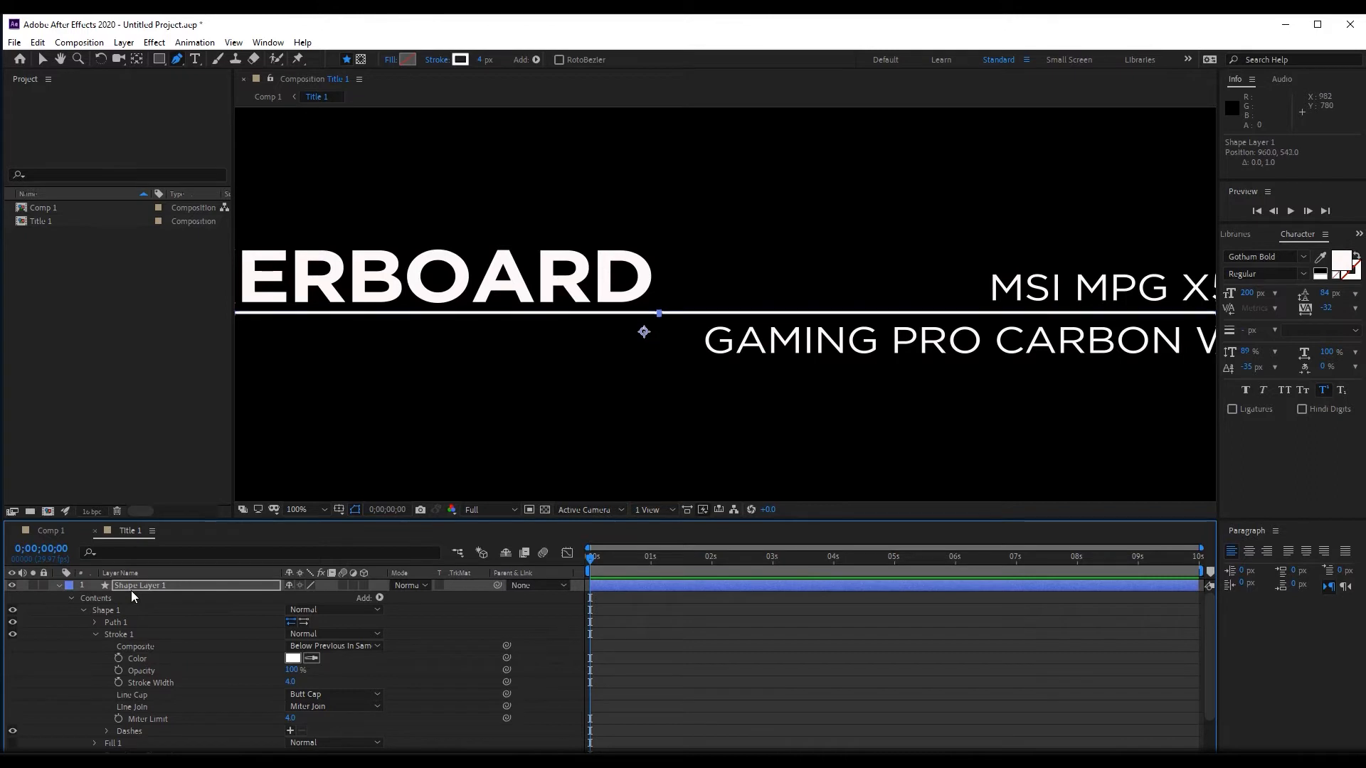
{"action": "key", "text": "comma"}
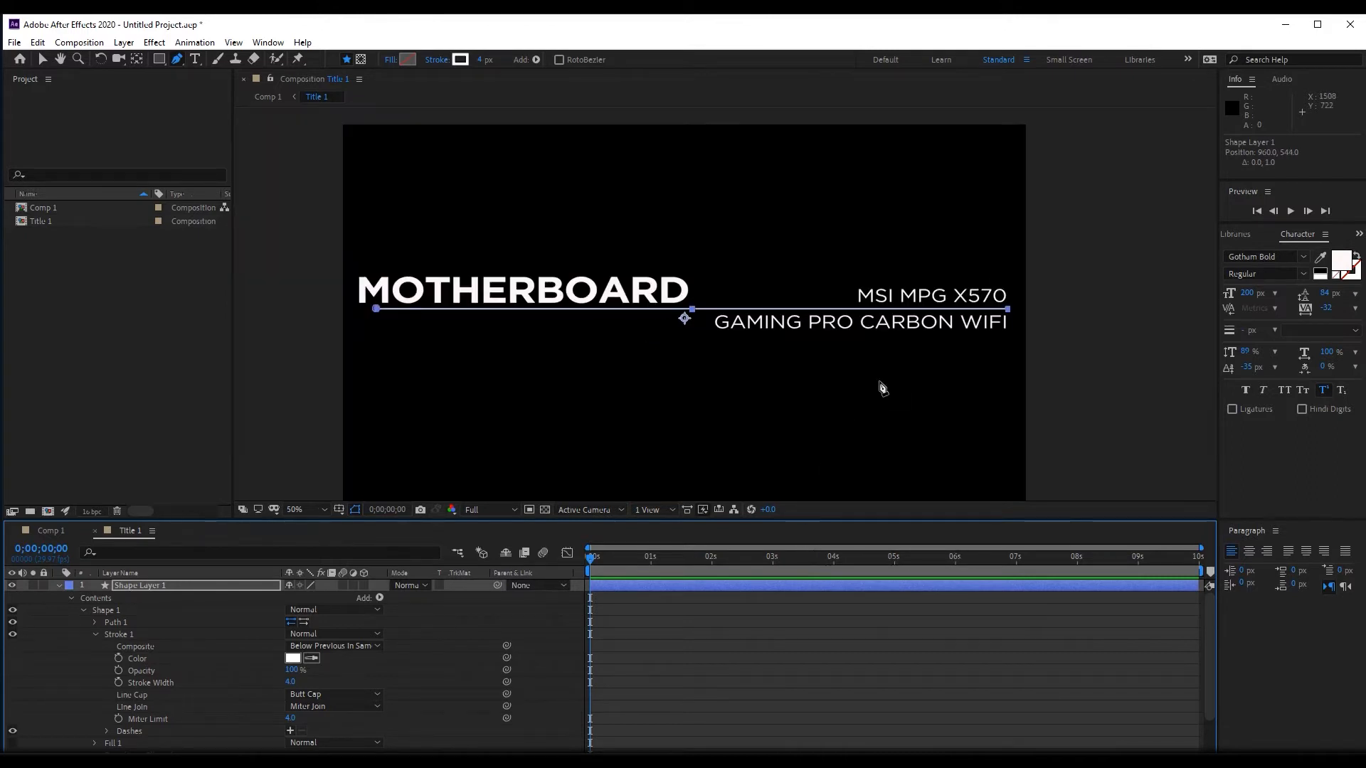
{"action": "left_click", "coordinate": [59, 585]}
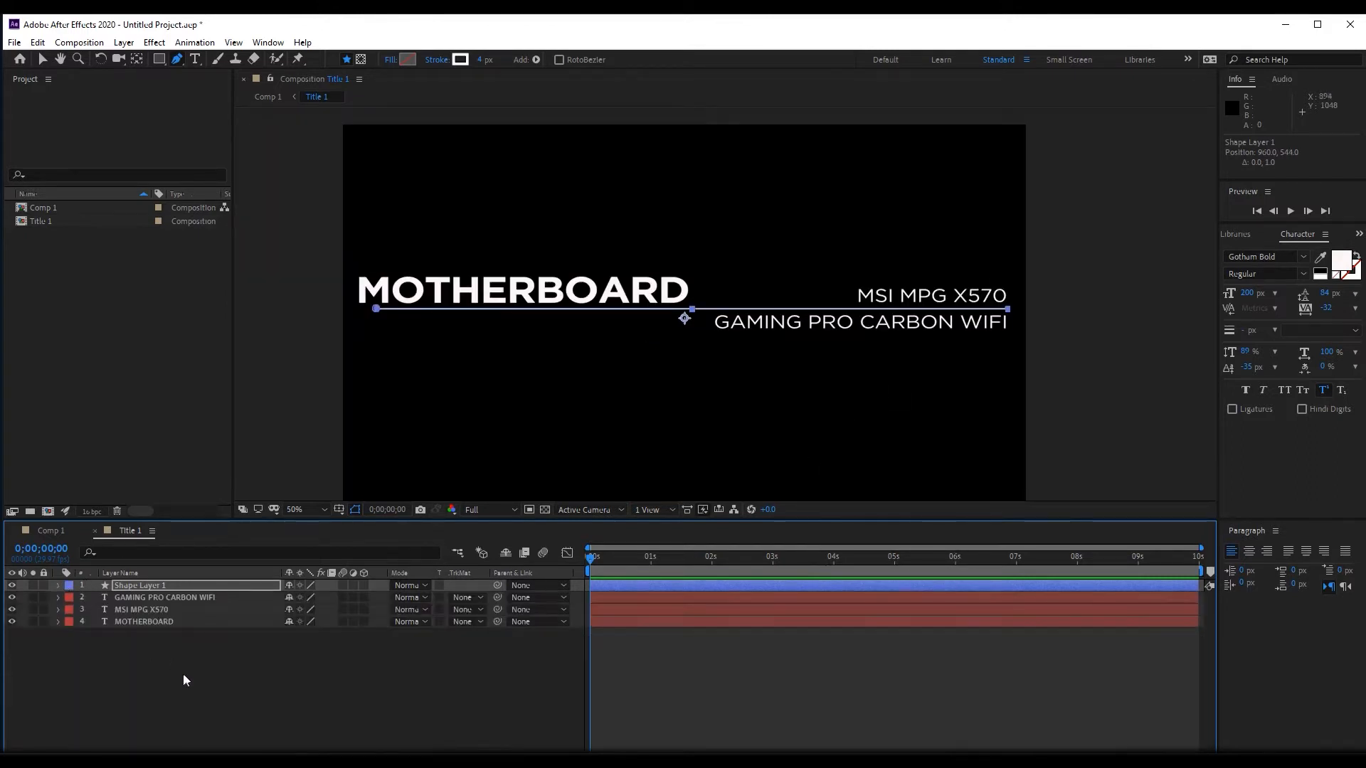
{"action": "left_click", "coordinate": [183, 674]}
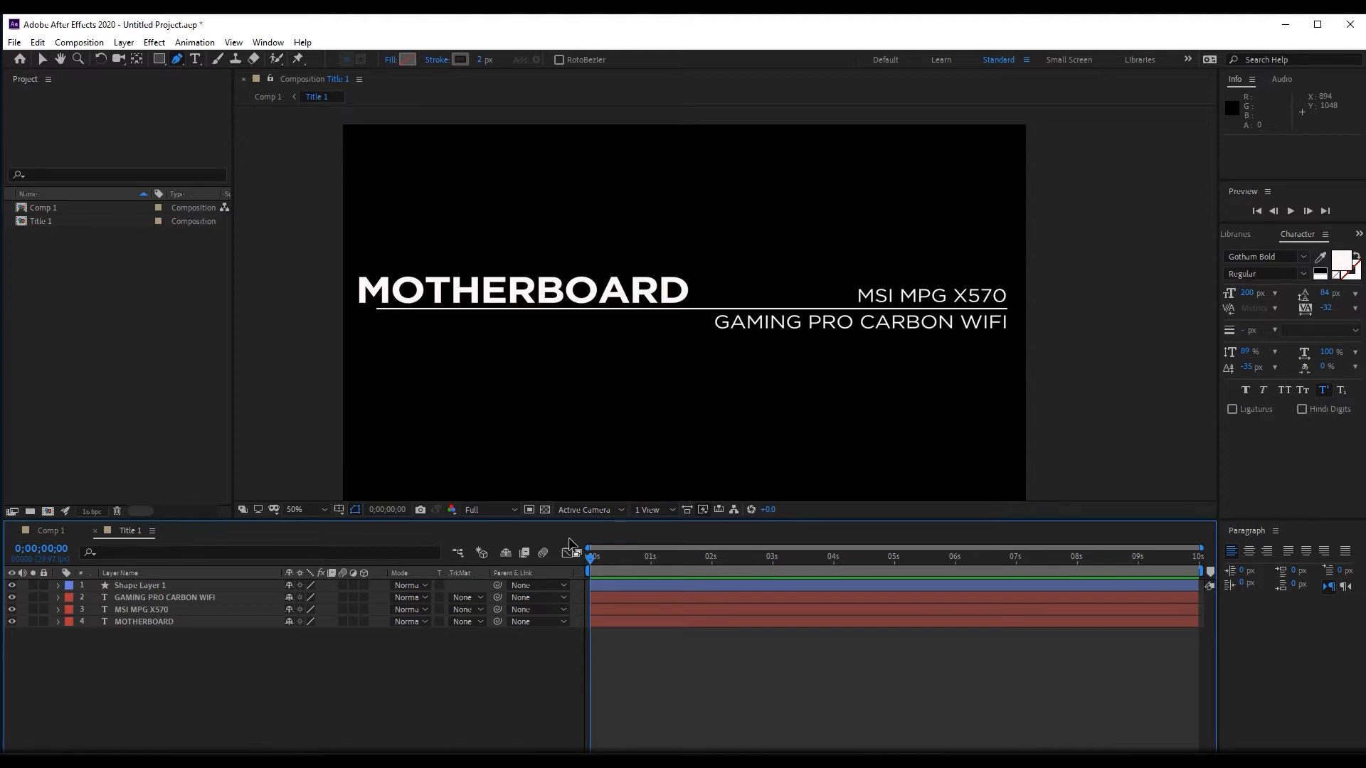
- Draw a closed four-point Pen tool mask around the text of the MSI MPG X570 layer, just above the line
{"action": "left_click", "coordinate": [145, 609]}
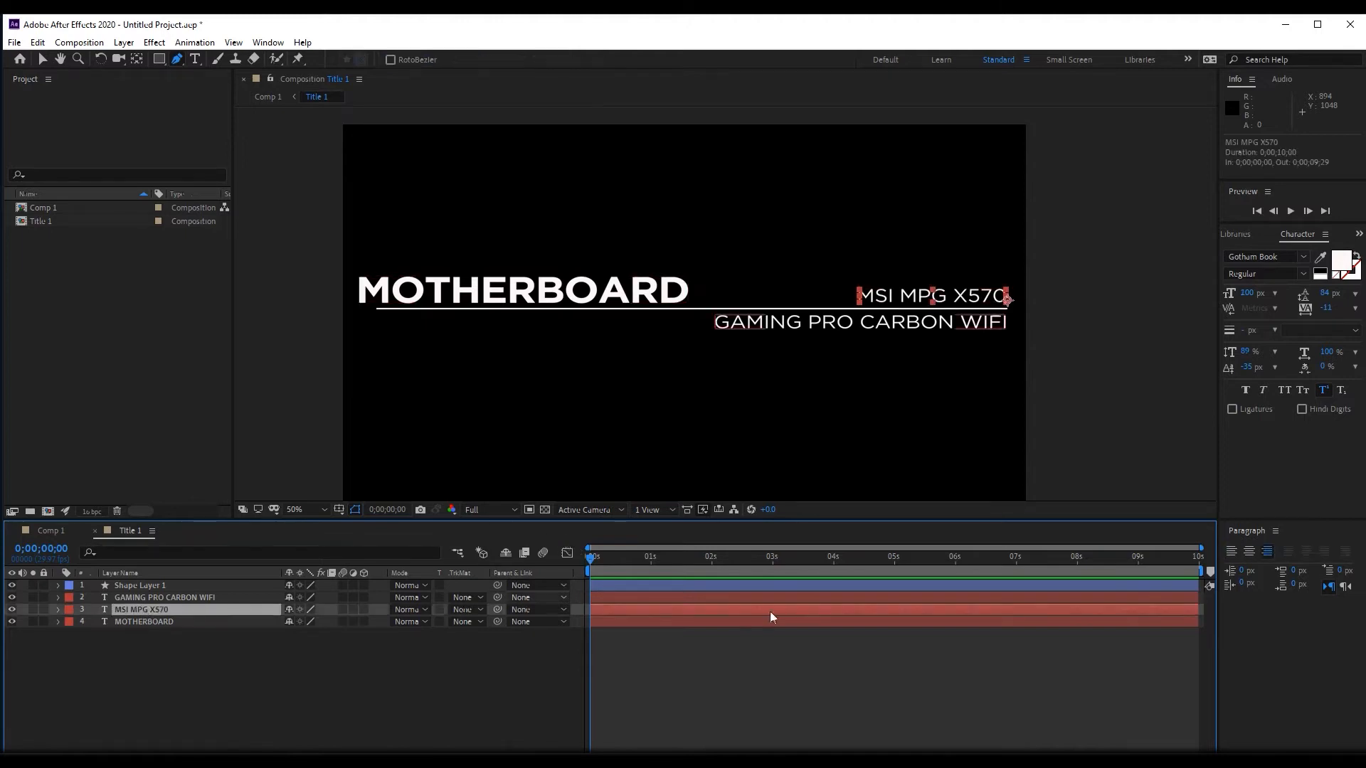
{"action": "scroll", "coordinate": [845, 269], "scroll_direction": "up", "scroll_amount": 1}
{"action": "left_click_drag", "start_coordinate": [1096, 308], "coordinate": [731, 386]}
{"action": "left_click_drag", "start_coordinate": [675, 334], "coordinate": [640, 242]}
{"action": "scroll", "coordinate": [681, 293], "scroll_direction": "up", "scroll_amount": 1}
{"action": "key", "text": "g"}
{"action": "left_click", "coordinate": [539, 277]}
{"action": "left_click", "coordinate": [1157, 278]}
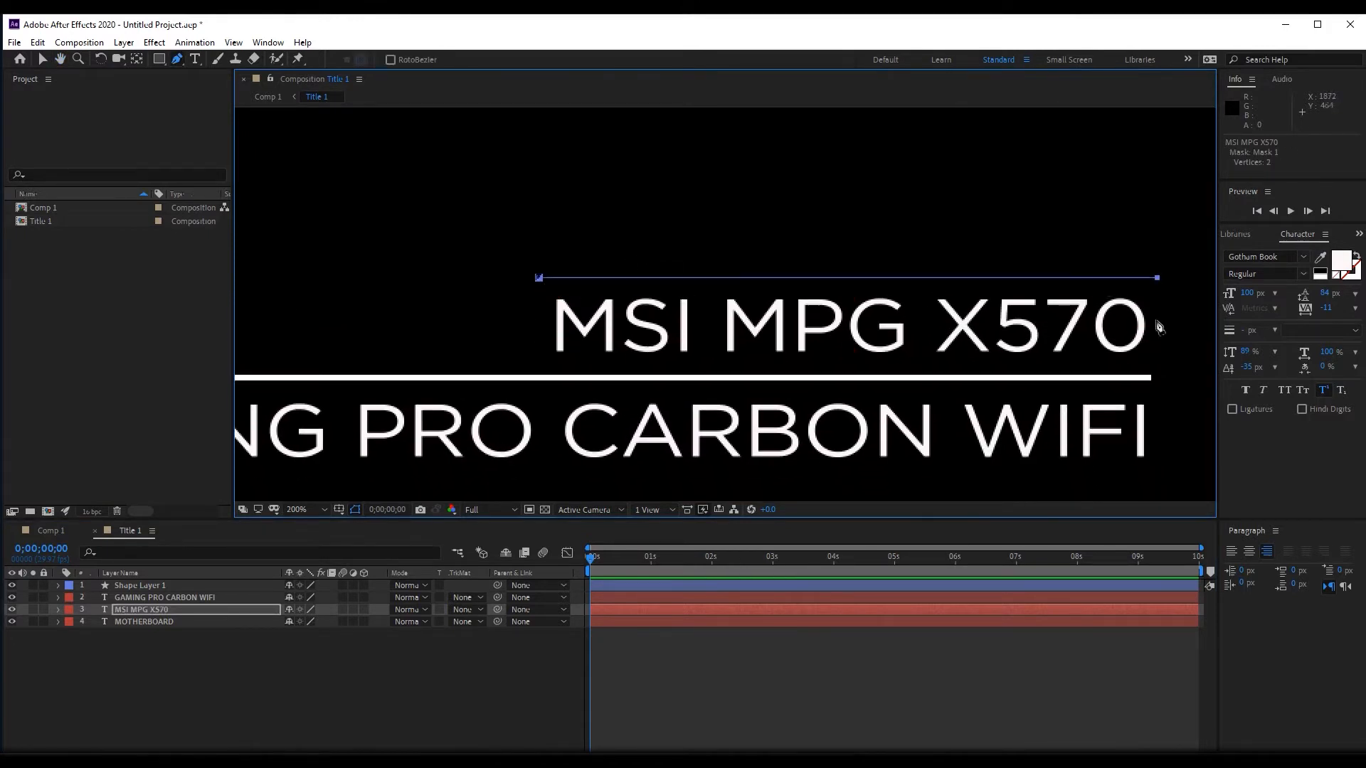
{"action": "left_click", "coordinate": [1156, 364]}
{"action": "left_click", "coordinate": [540, 365]}
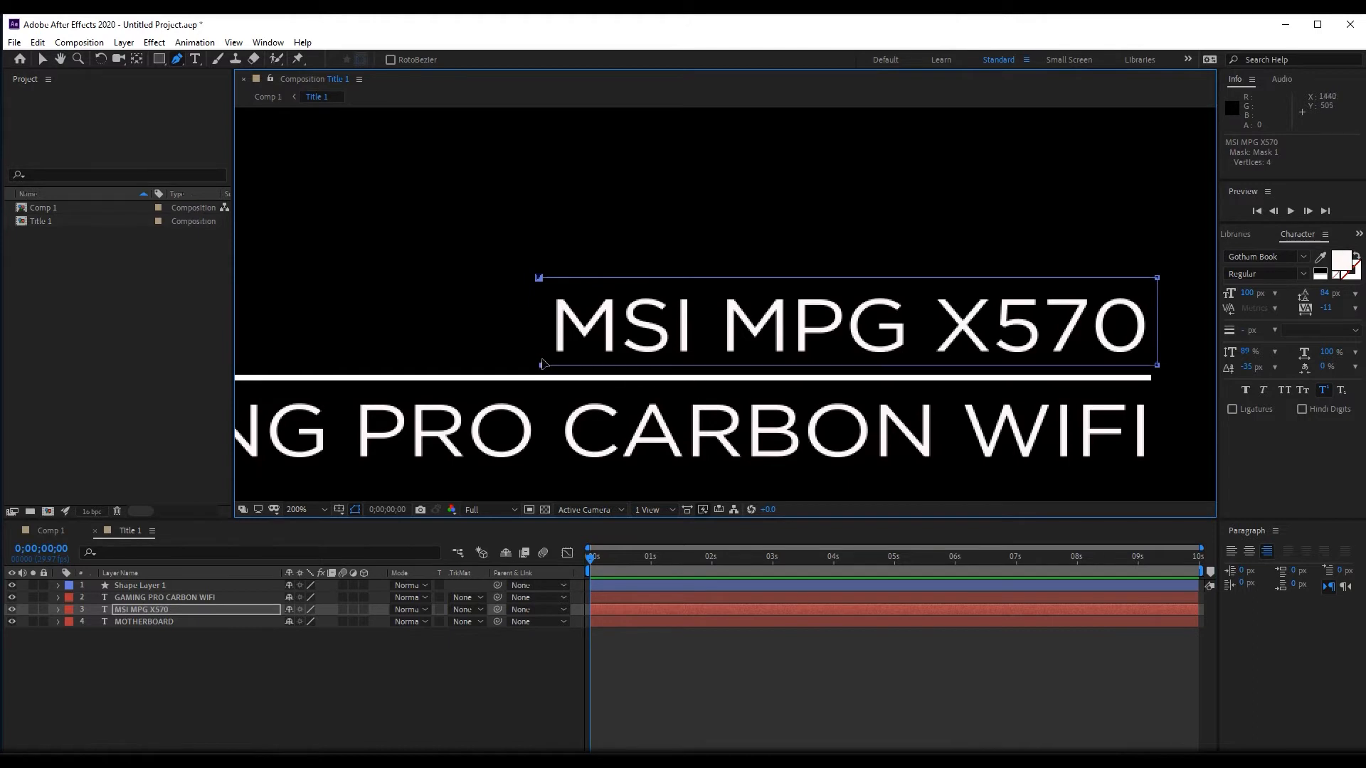
{"action": "left_click", "coordinate": [538, 279]}
{"action": "left_click_drag", "start_coordinate": [541, 365], "coordinate": [540, 369]}
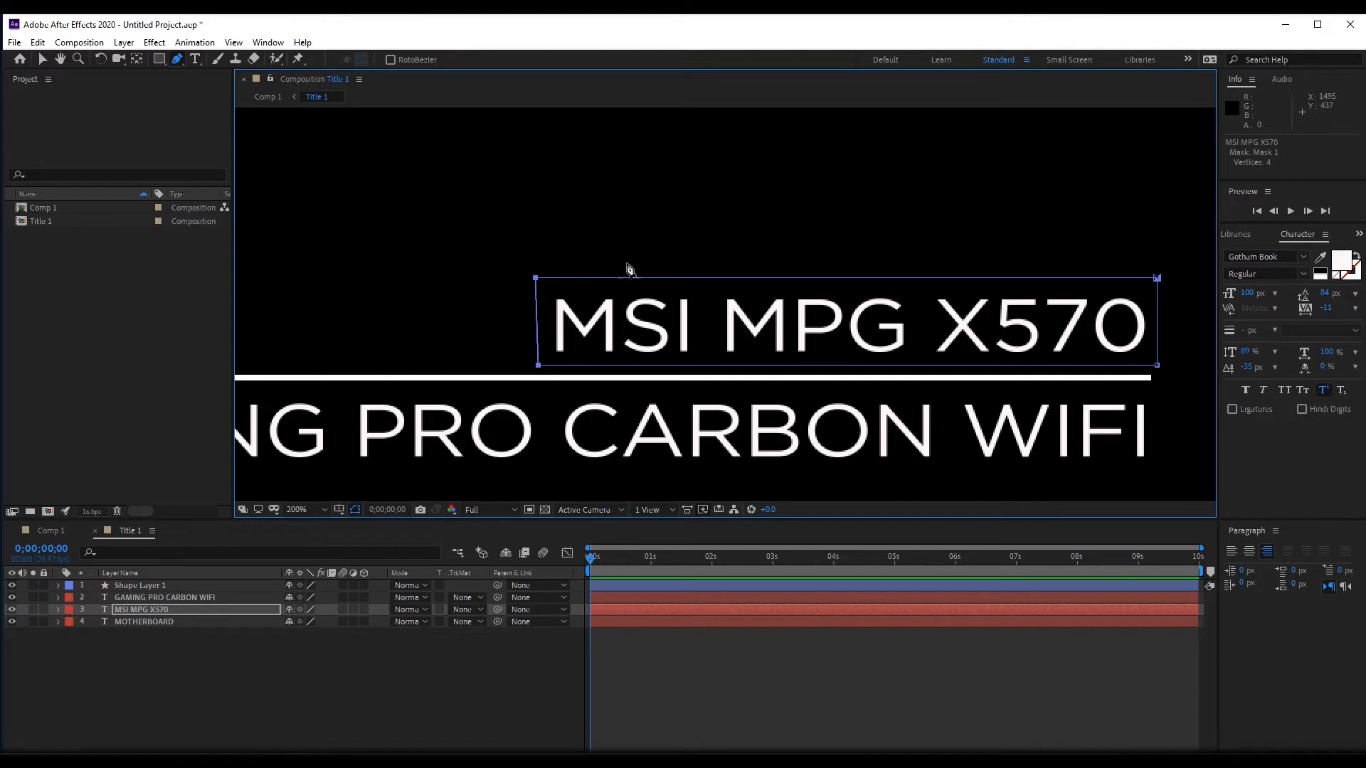
- Set the mode of the MSI MPG X570 layer's mask to Subtract
{"action": "left_click", "coordinate": [169, 610]}
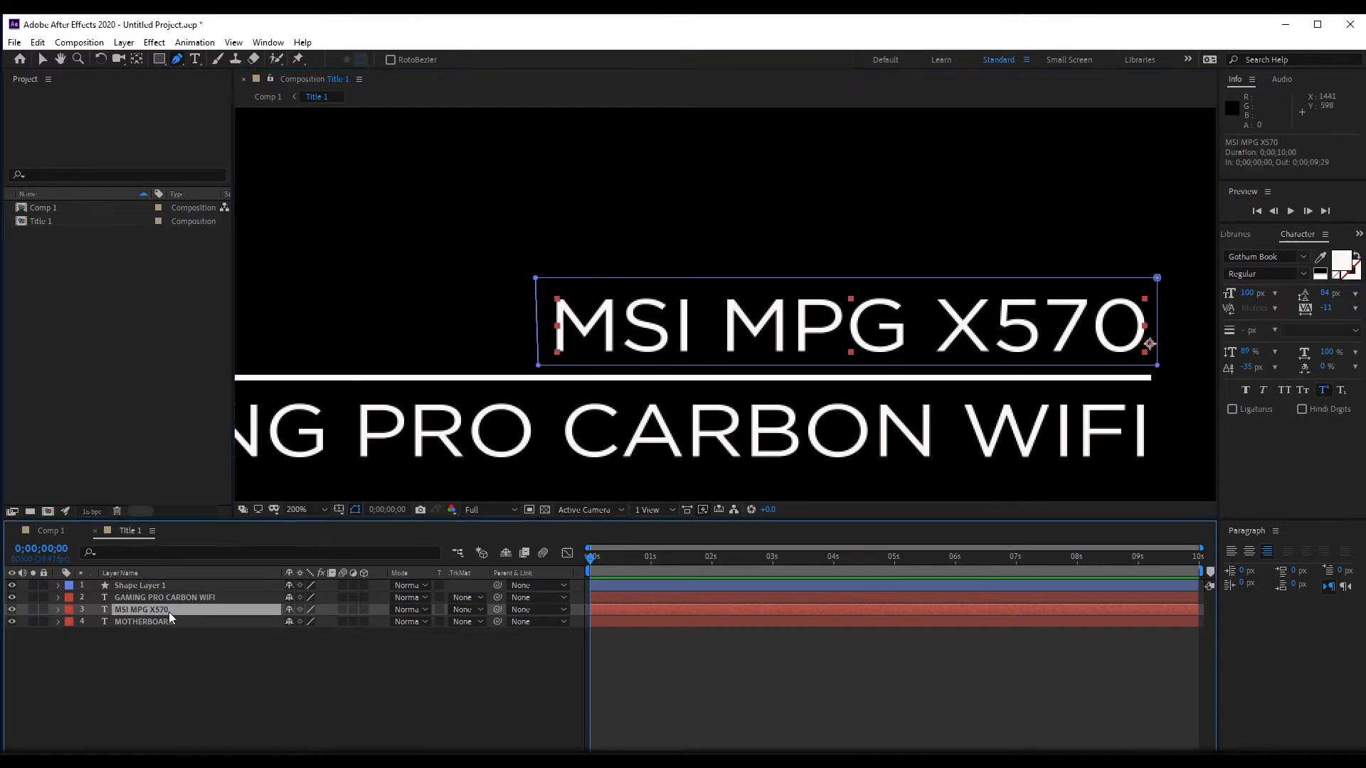
{"action": "key", "text": "m"}
{"action": "left_click", "coordinate": [292, 621]}
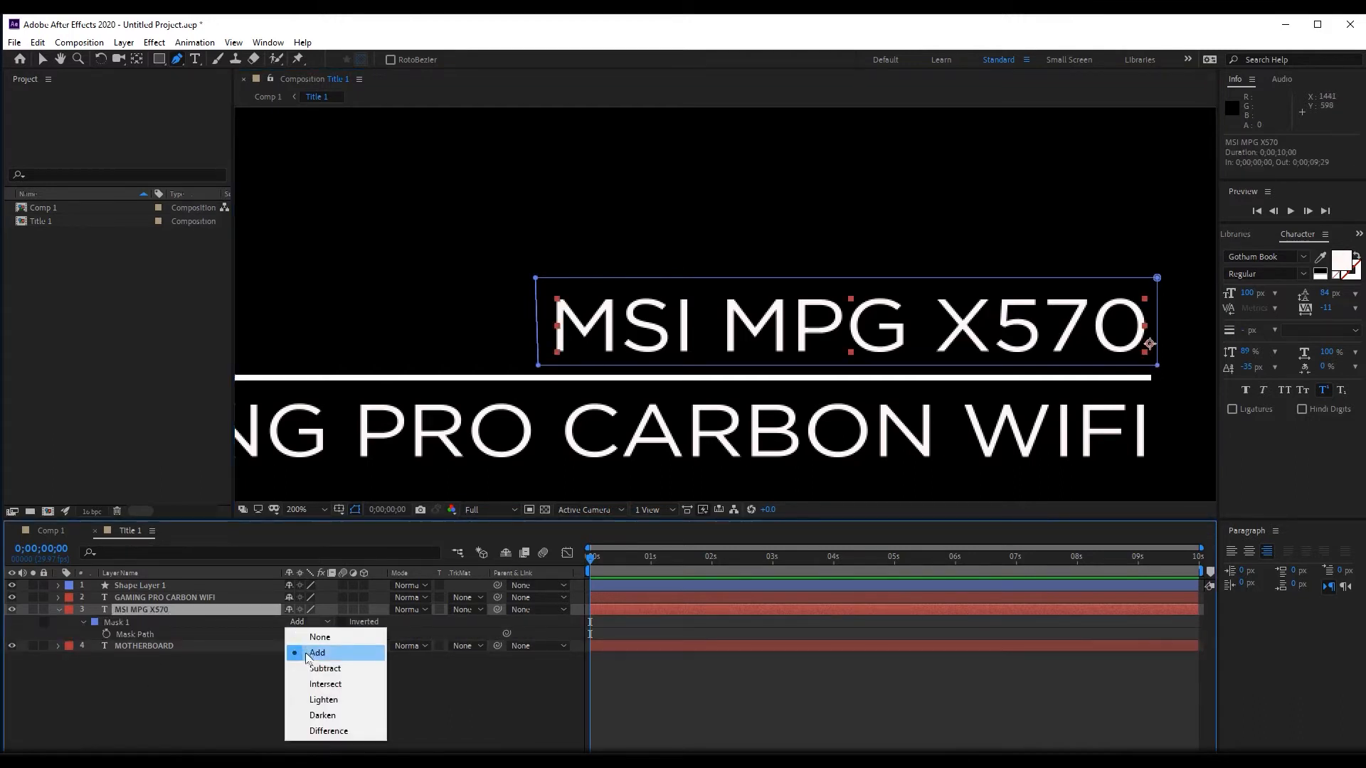
{"action": "left_click", "coordinate": [320, 671]}
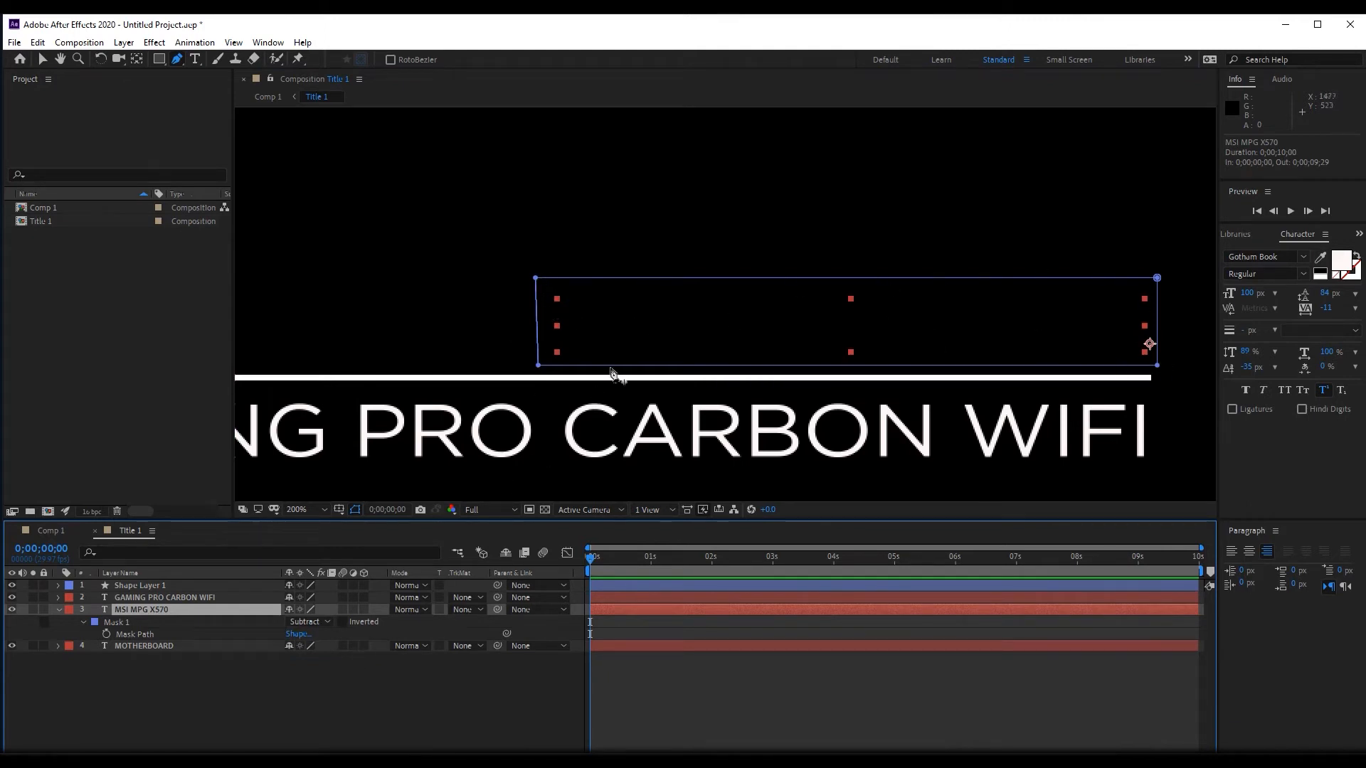
- Switch the MSI MPG X570 layer's mask mode to Add and try changing the layer's position
{"action": "left_click", "coordinate": [308, 622]}
{"action": "left_click", "coordinate": [315, 653]}
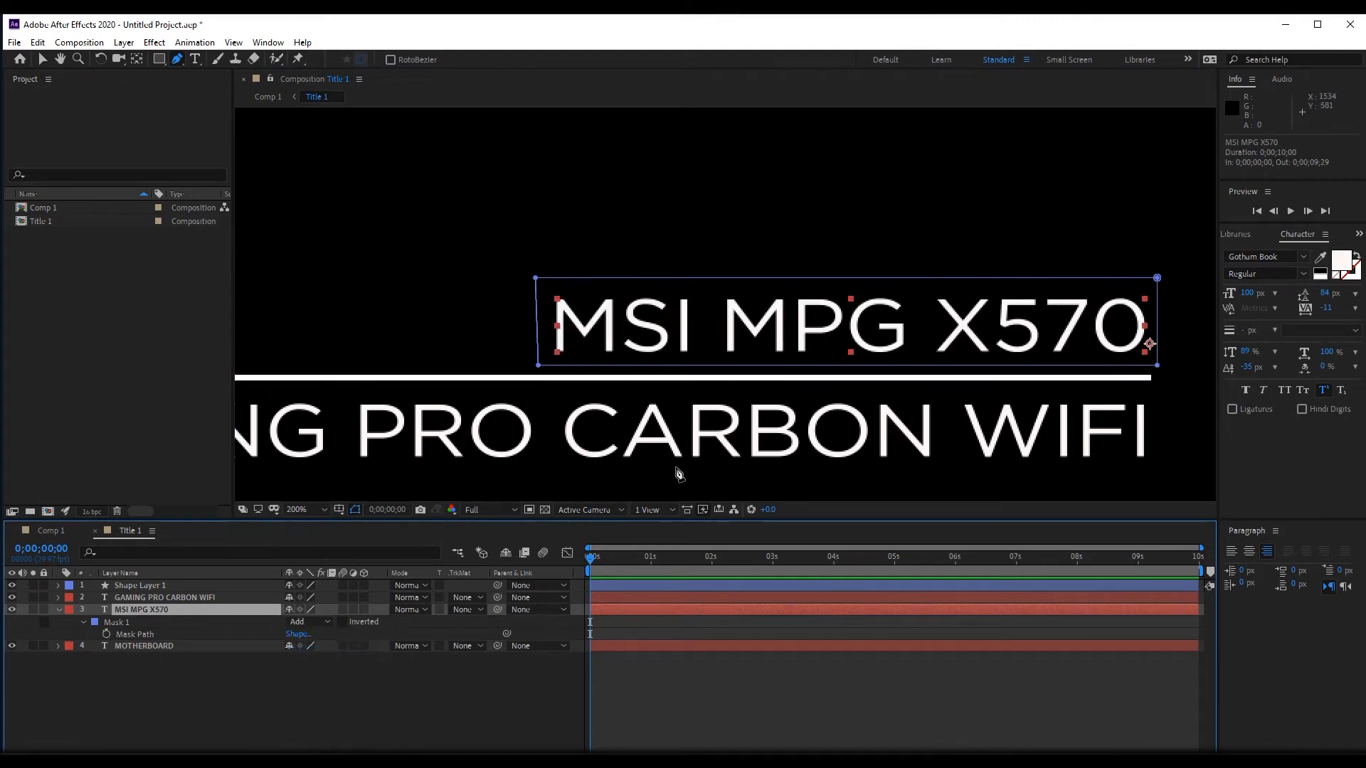
{"action": "key", "text": "p"}
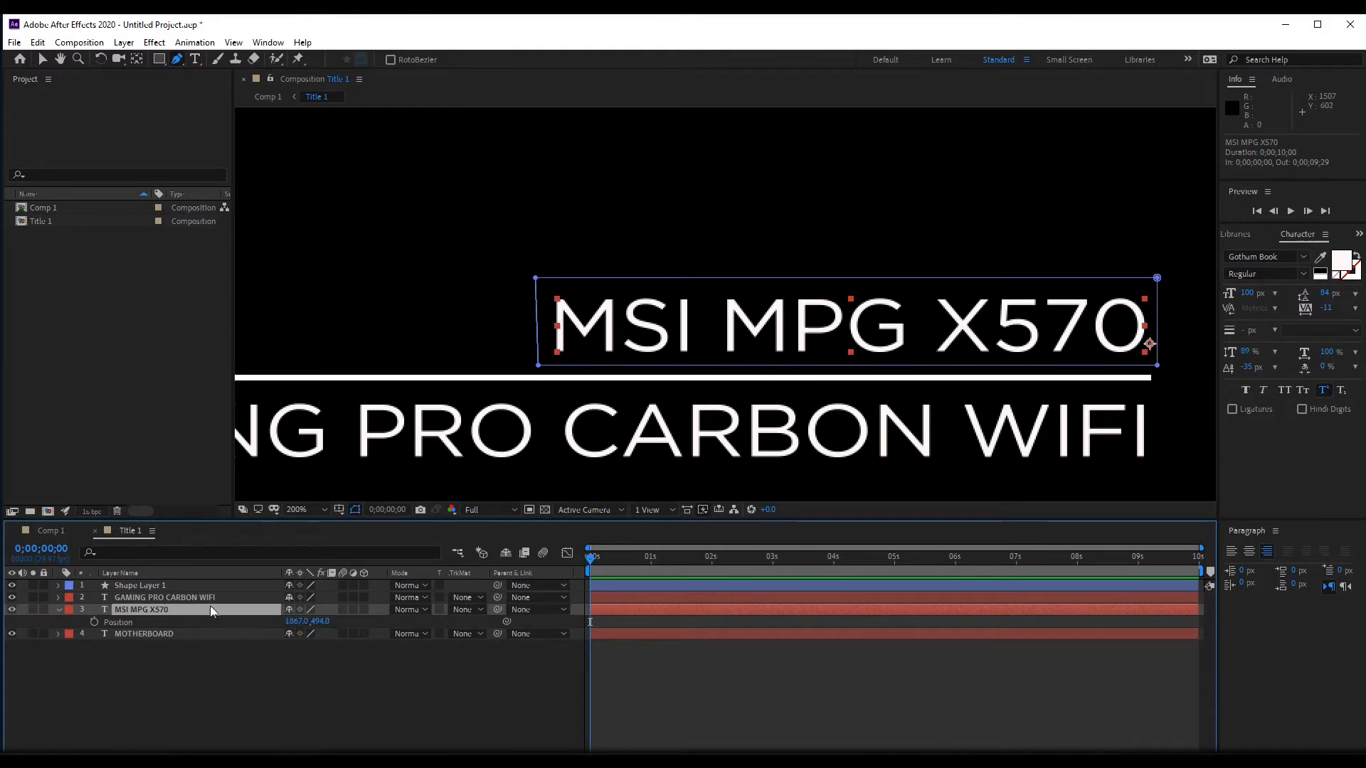
{"action": "left_click_drag", "start_coordinate": [321, 623], "coordinate": [343, 596]}
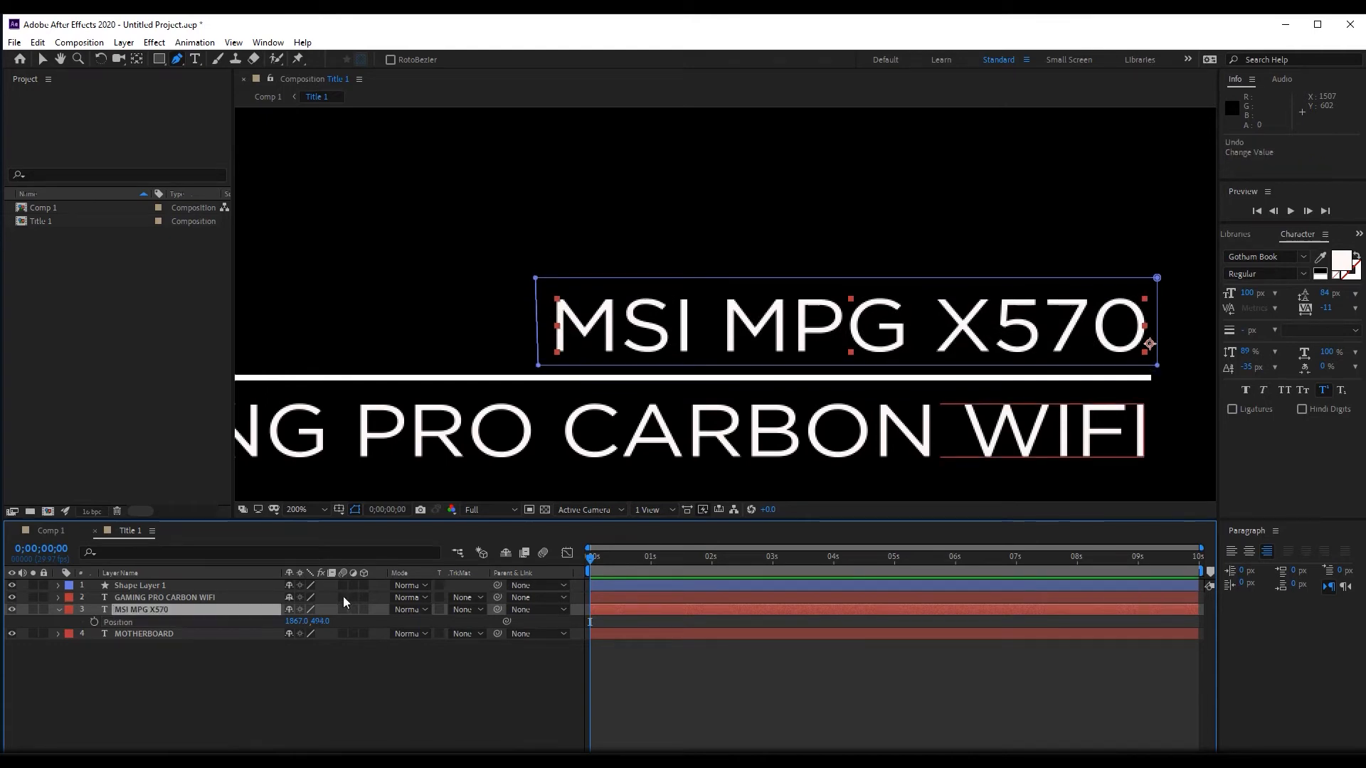
{"action": "left_click", "coordinate": [212, 673]}
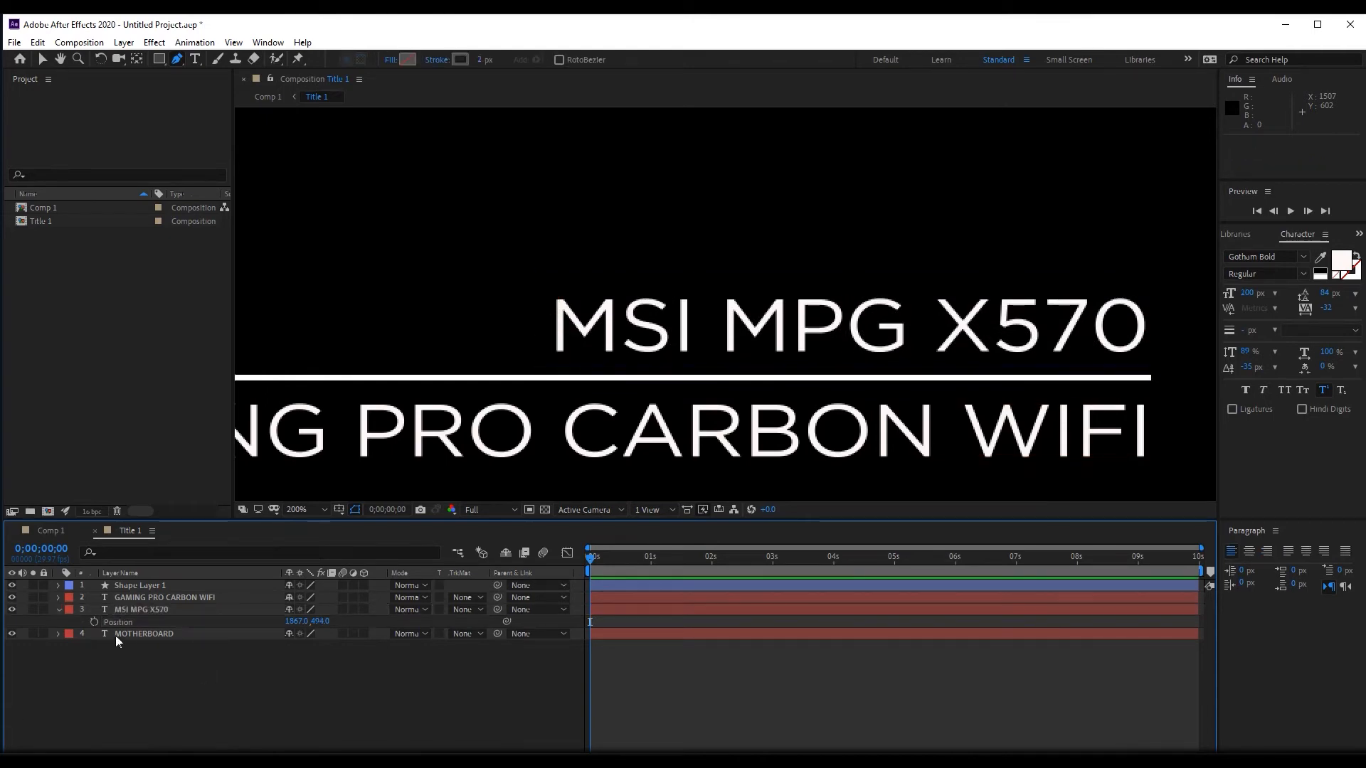
{"action": "left_click", "coordinate": [55, 613]}
- Delete the mask from the MSI MPG X570 layer
{"action": "left_click", "coordinate": [143, 609]}
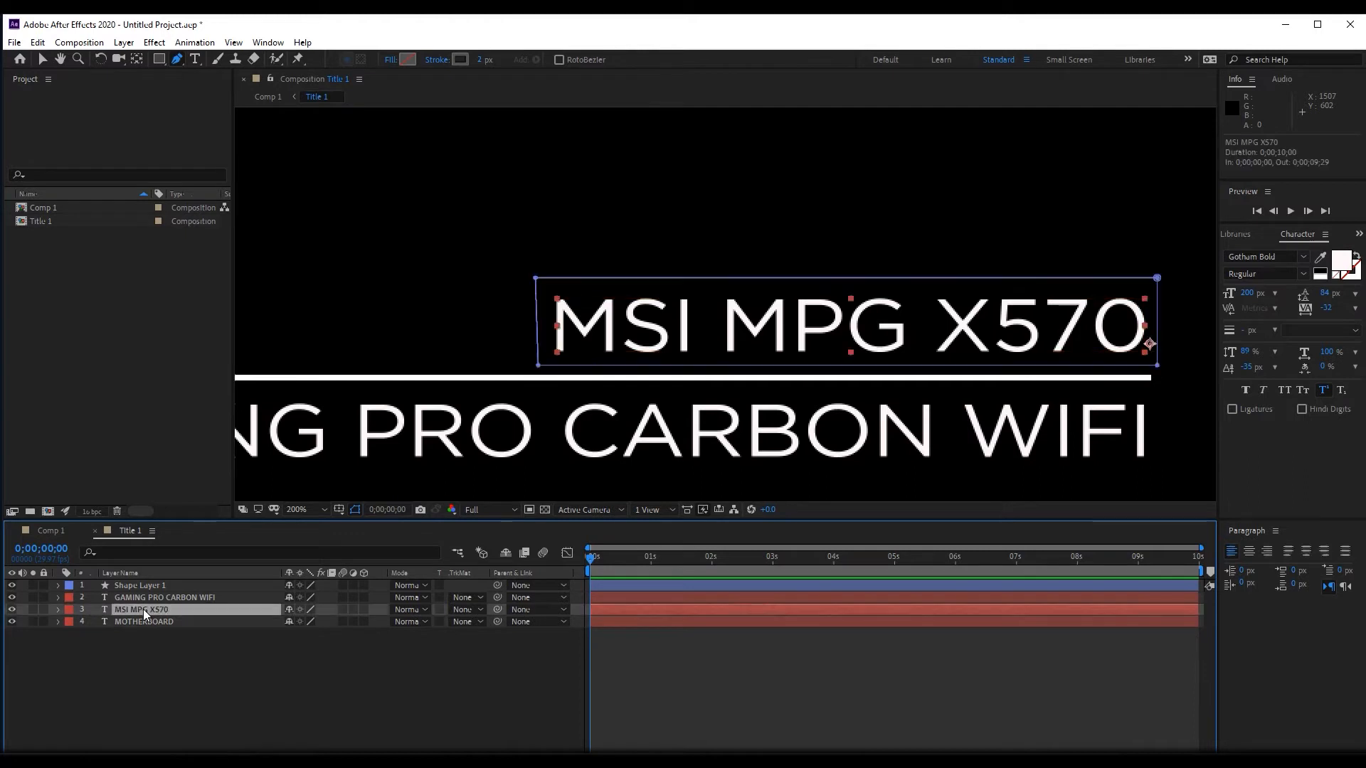
{"action": "key", "text": "m"}
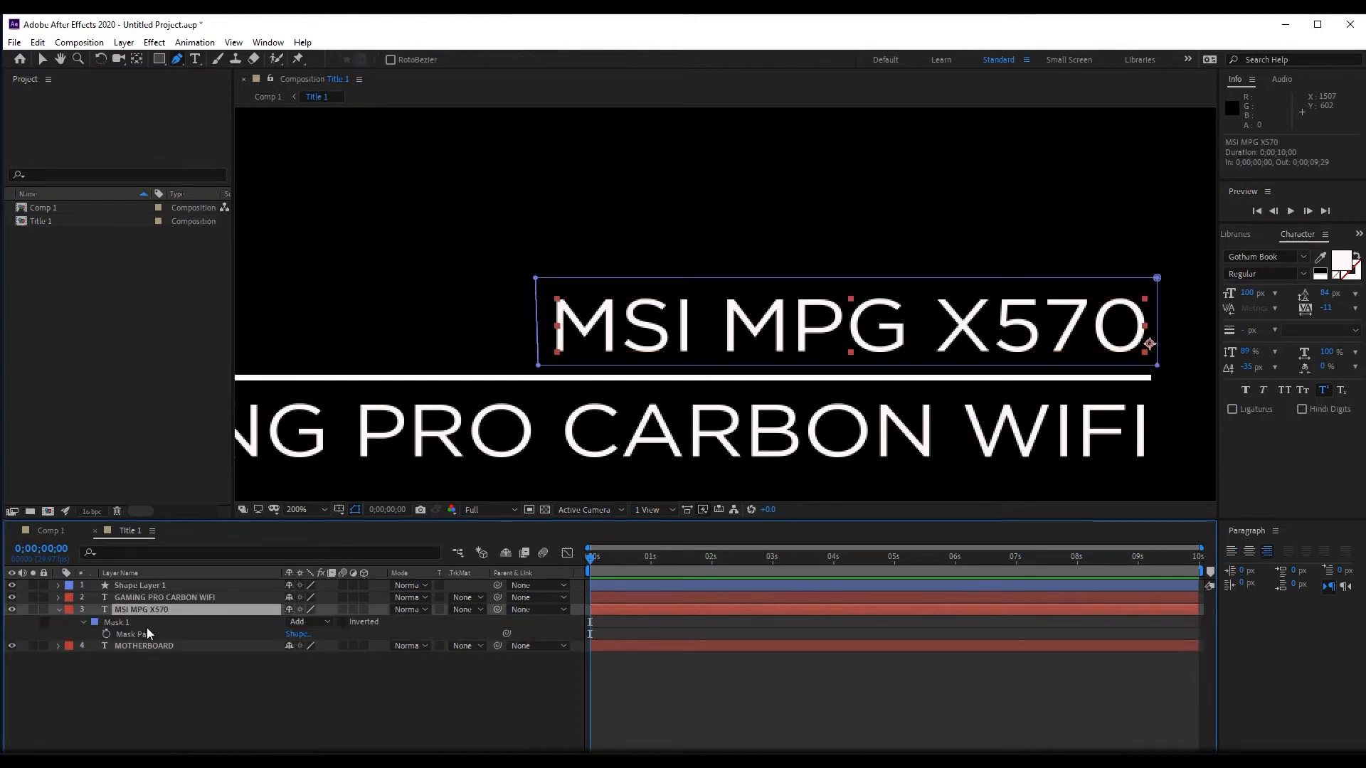
{"action": "left_click", "coordinate": [147, 626]}
{"action": "key", "text": "Delete"}
- Pre-compose the MSI MPG X570 and GAMING PRO CARBON WIFI layers separately, moving all attributes into the new compositions
{"action": "left_click", "coordinate": [124, 614]}
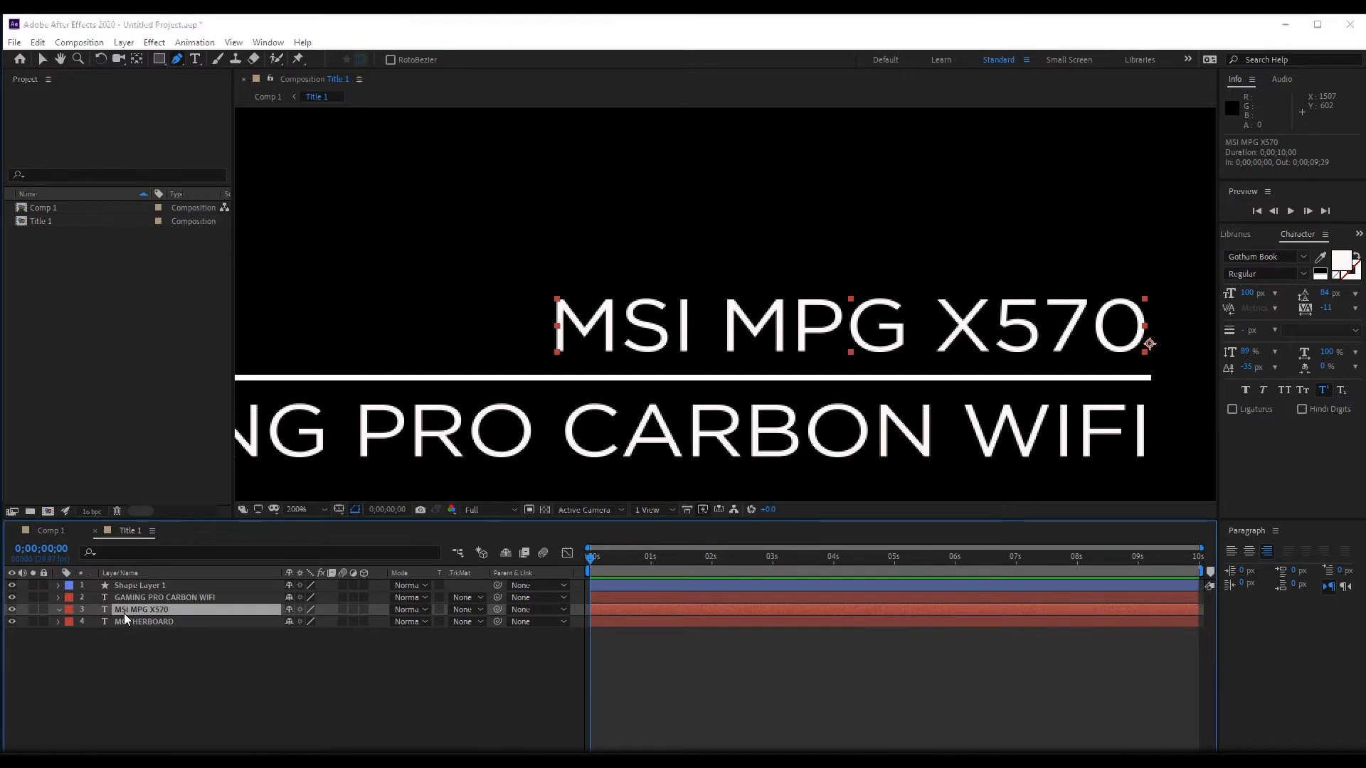
{"action": "key", "text": "ctrl+shift+c"}
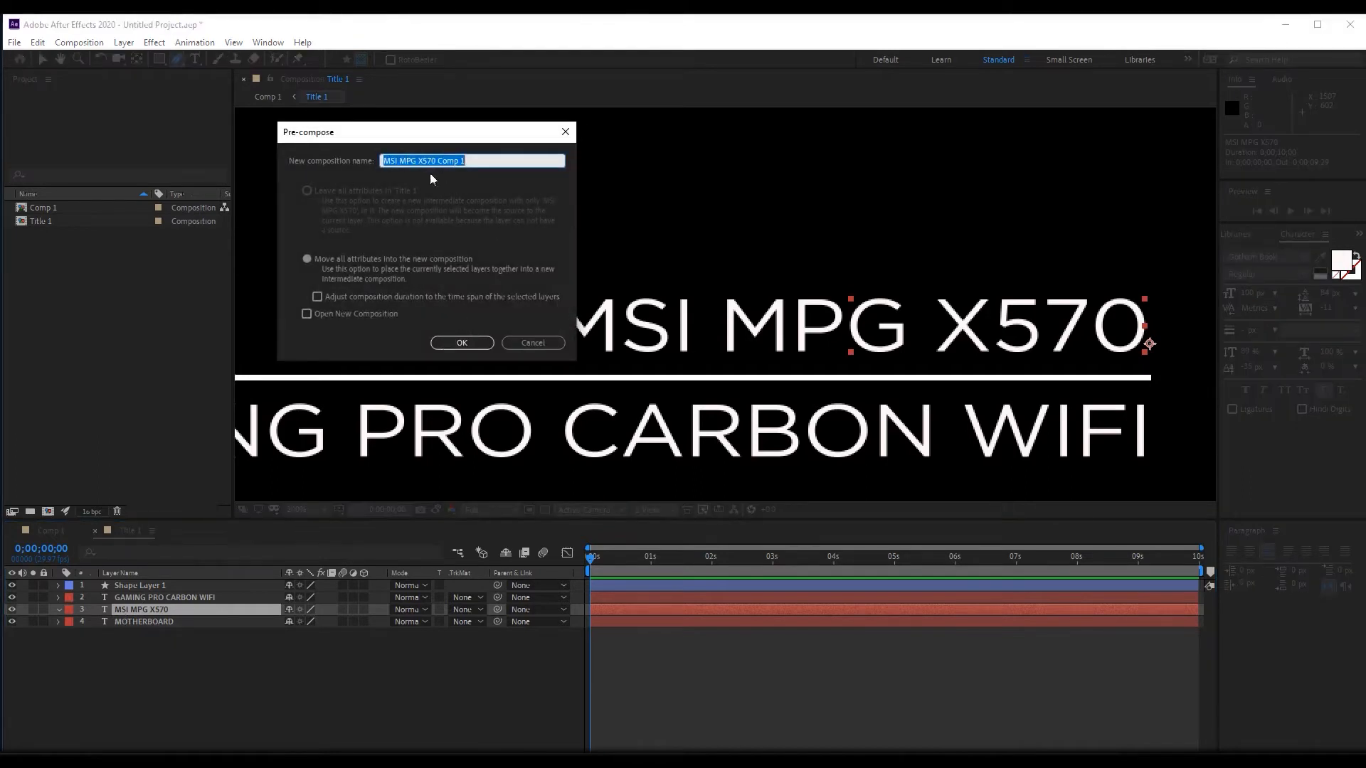
{"action": "left_click", "coordinate": [461, 342]}
{"action": "left_click", "coordinate": [169, 600]}
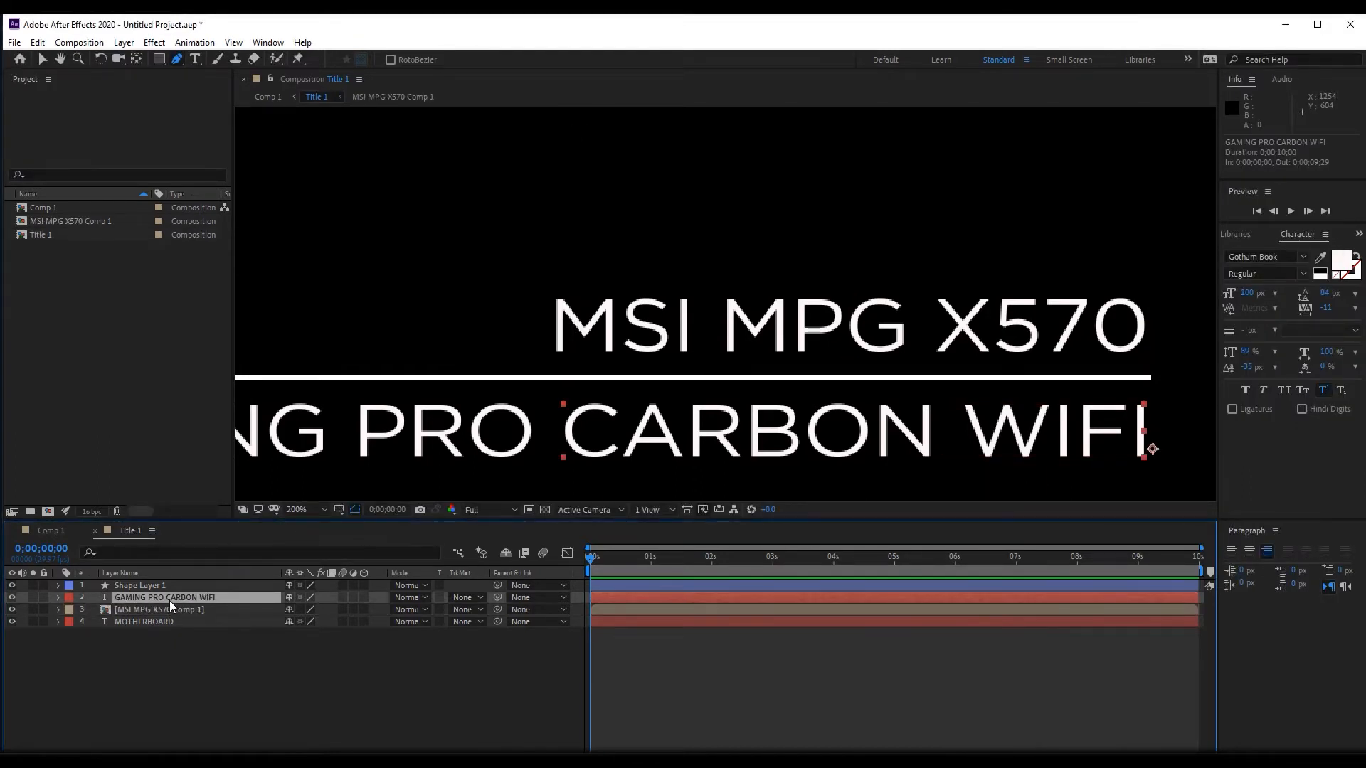
{"action": "key", "text": "ctrl+shift+c"}
{"action": "left_click", "coordinate": [460, 342]}
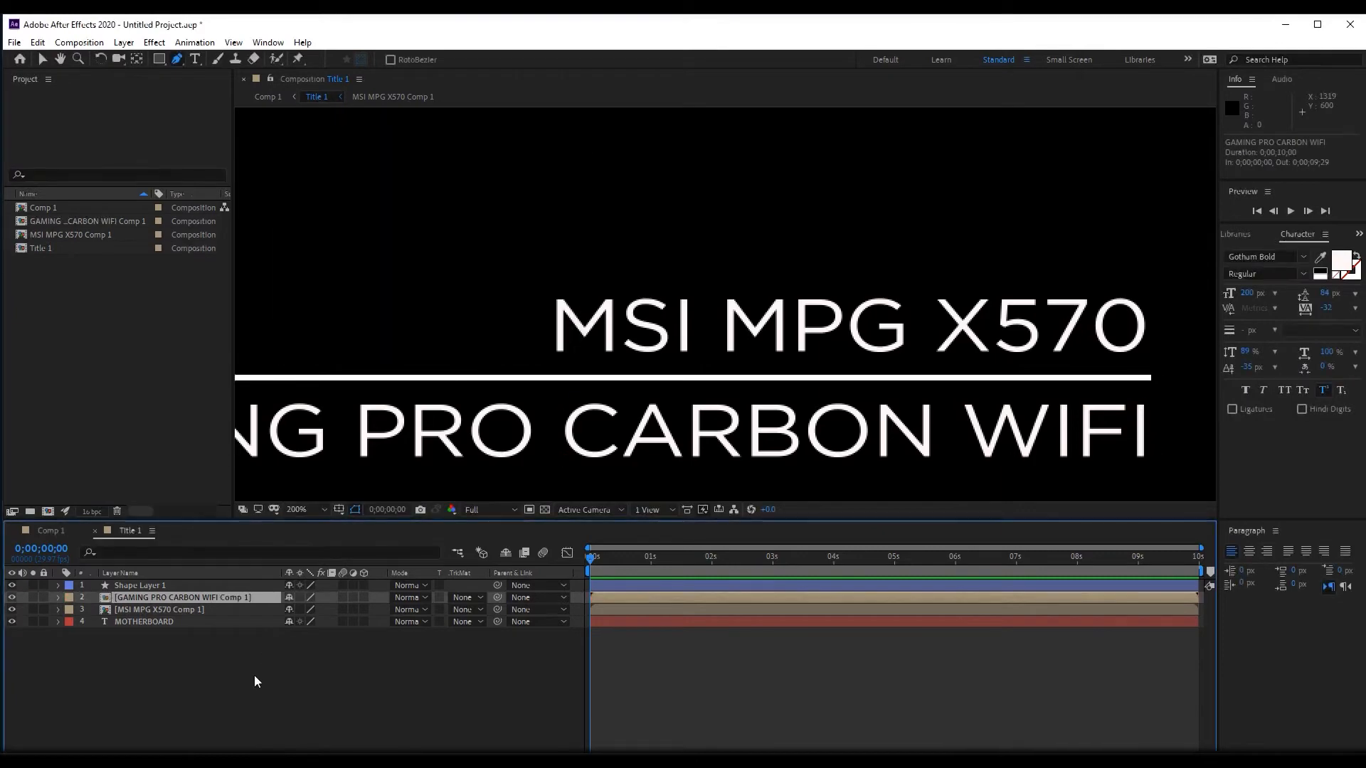
- Crop MSI MPG X570 Comp 1 to a full-width region of interest about 124 px tall around its text
{"action": "left_click", "coordinate": [125, 621]}
{"action": "scroll", "coordinate": [708, 370], "scroll_direction": "down", "scroll_amount": 4}
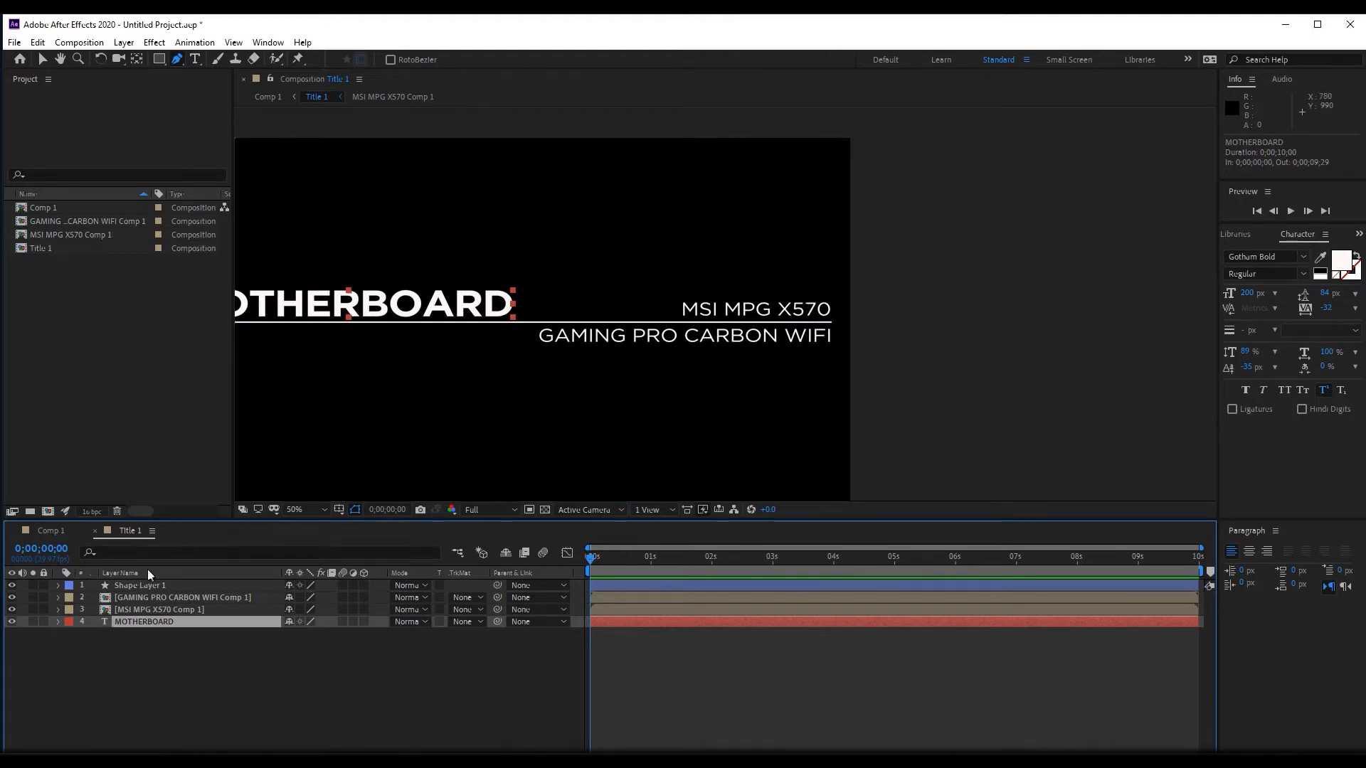
{"action": "double_click", "coordinate": [178, 609]}
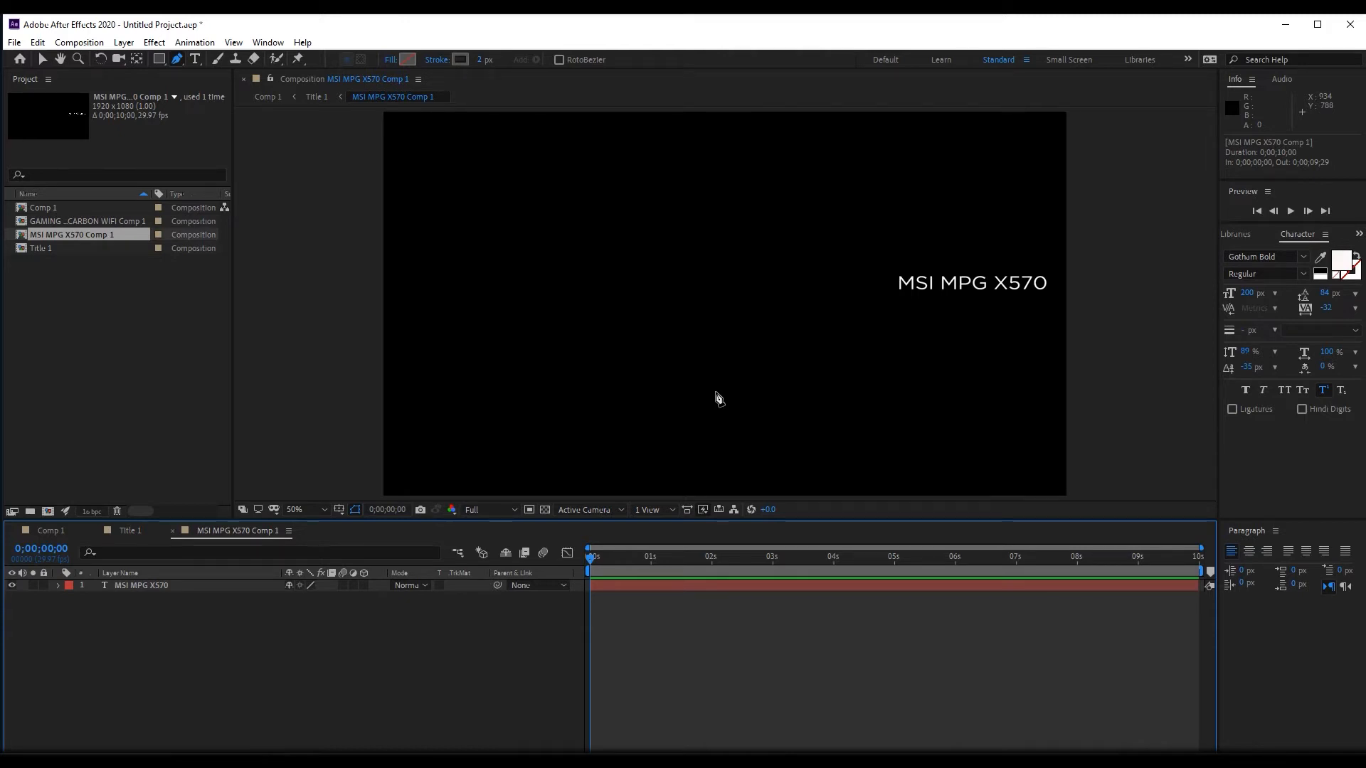
{"action": "left_click", "coordinate": [527, 509]}
{"action": "left_click_drag", "start_coordinate": [353, 259], "coordinate": [1094, 308]}
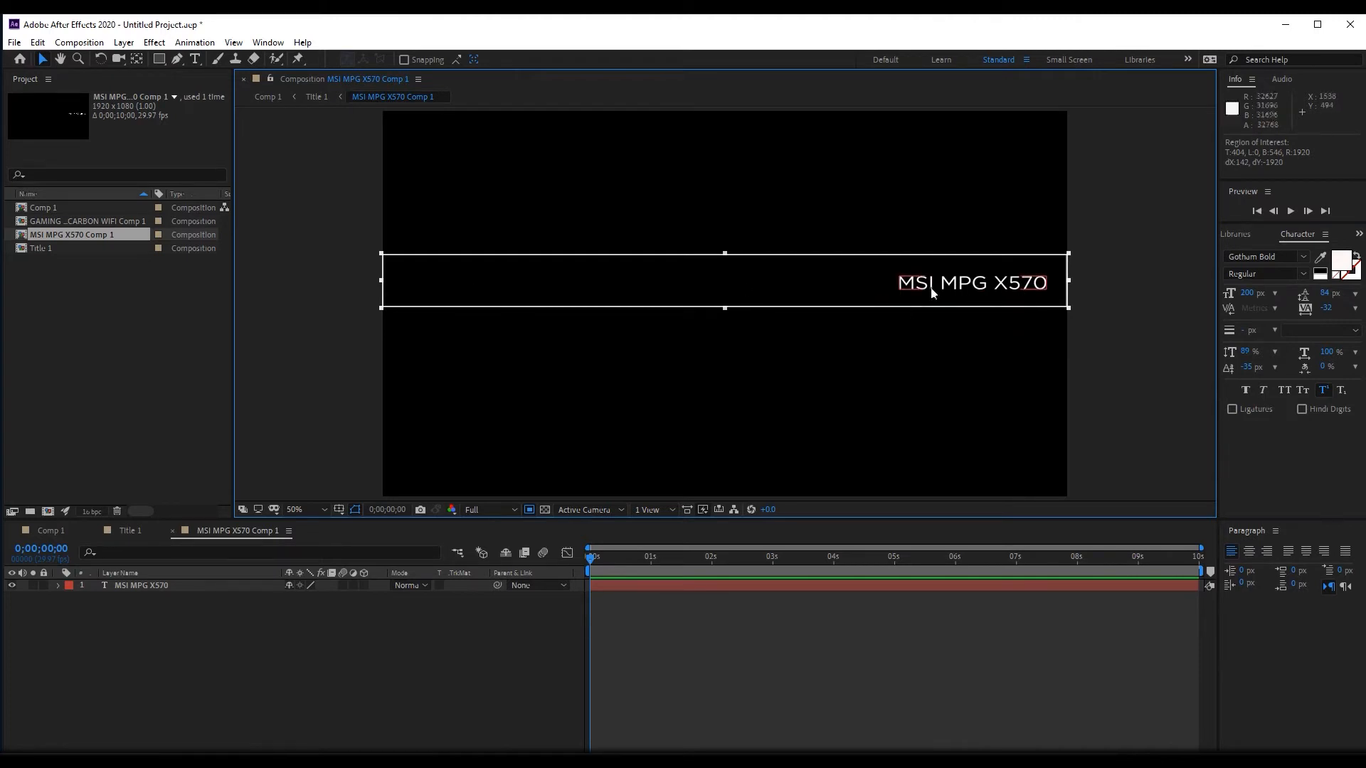
{"action": "left_click_drag", "start_coordinate": [724, 253], "coordinate": [725, 258]}
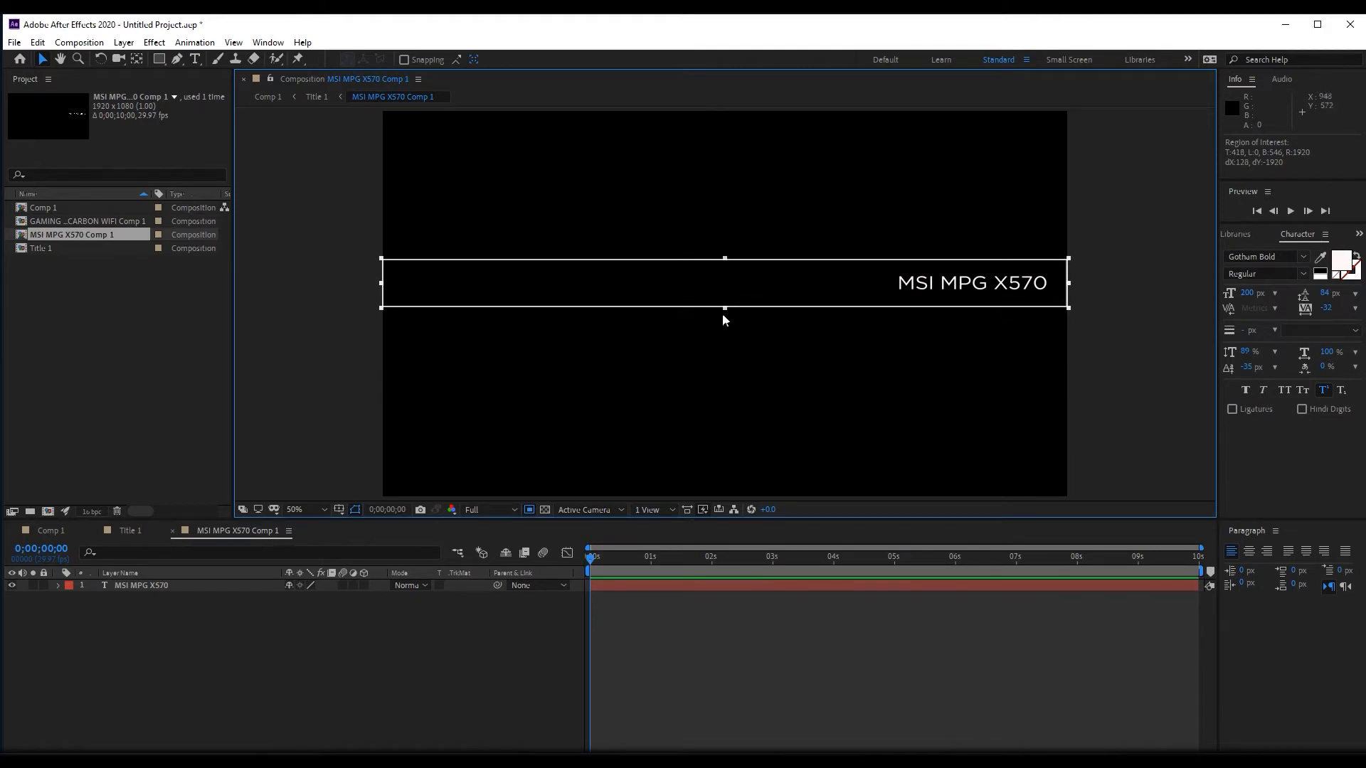
{"action": "left_click_drag", "start_coordinate": [724, 308], "coordinate": [724, 306]}
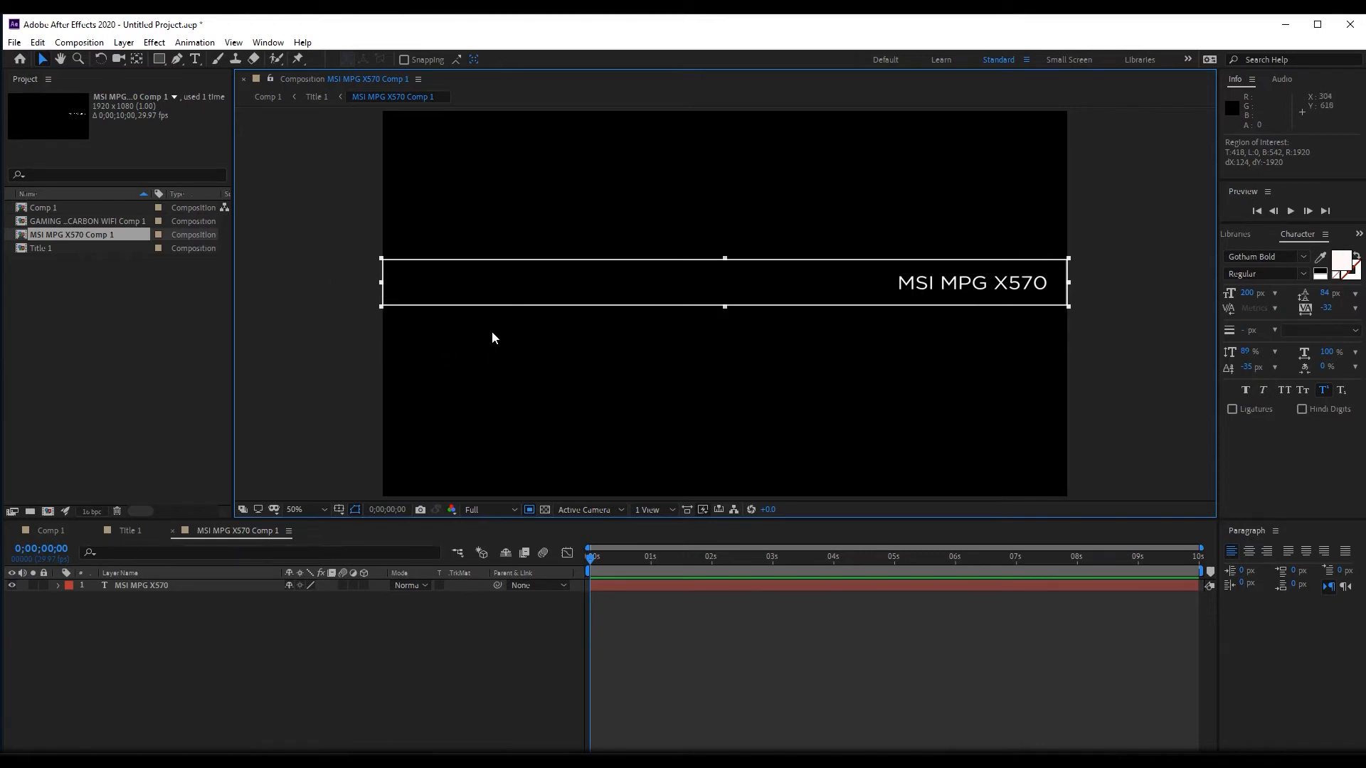
{"action": "left_click", "coordinate": [79, 43]}
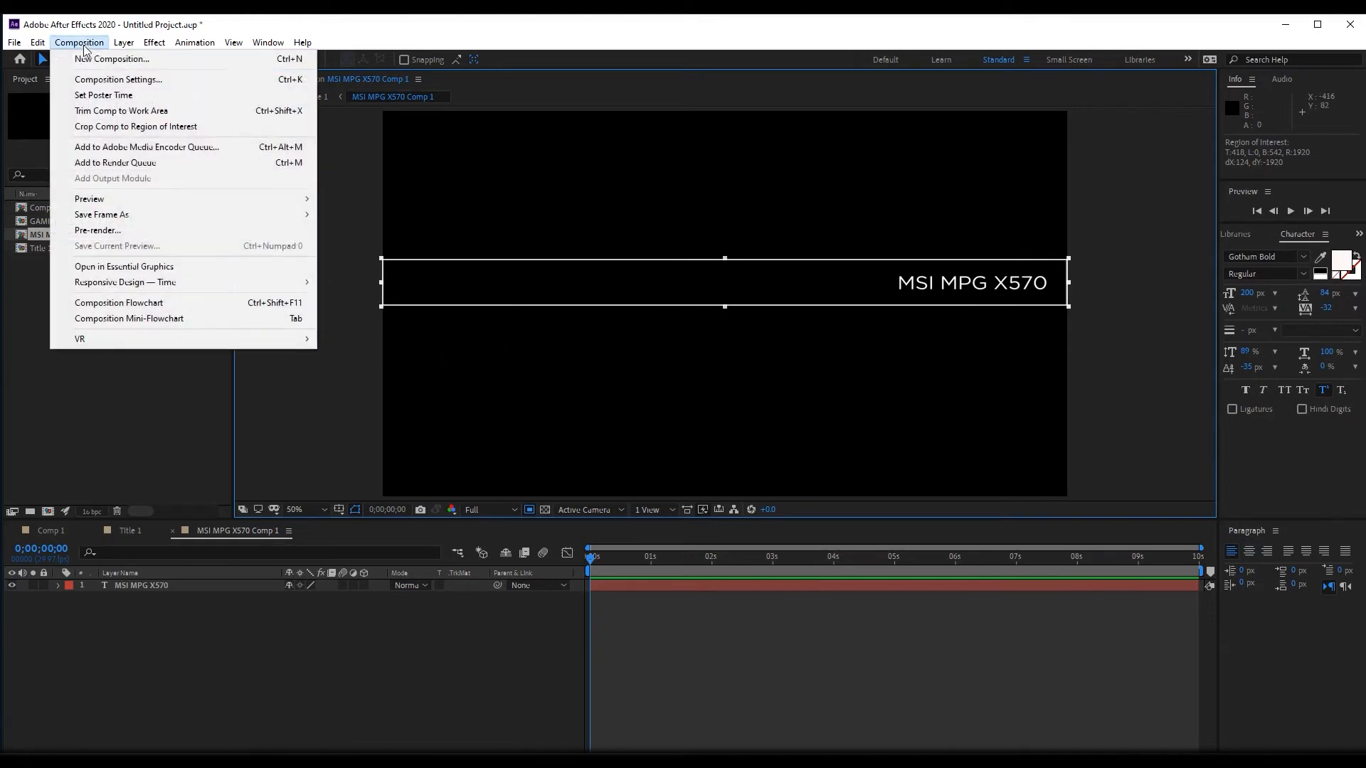
{"action": "left_click", "coordinate": [105, 128]}
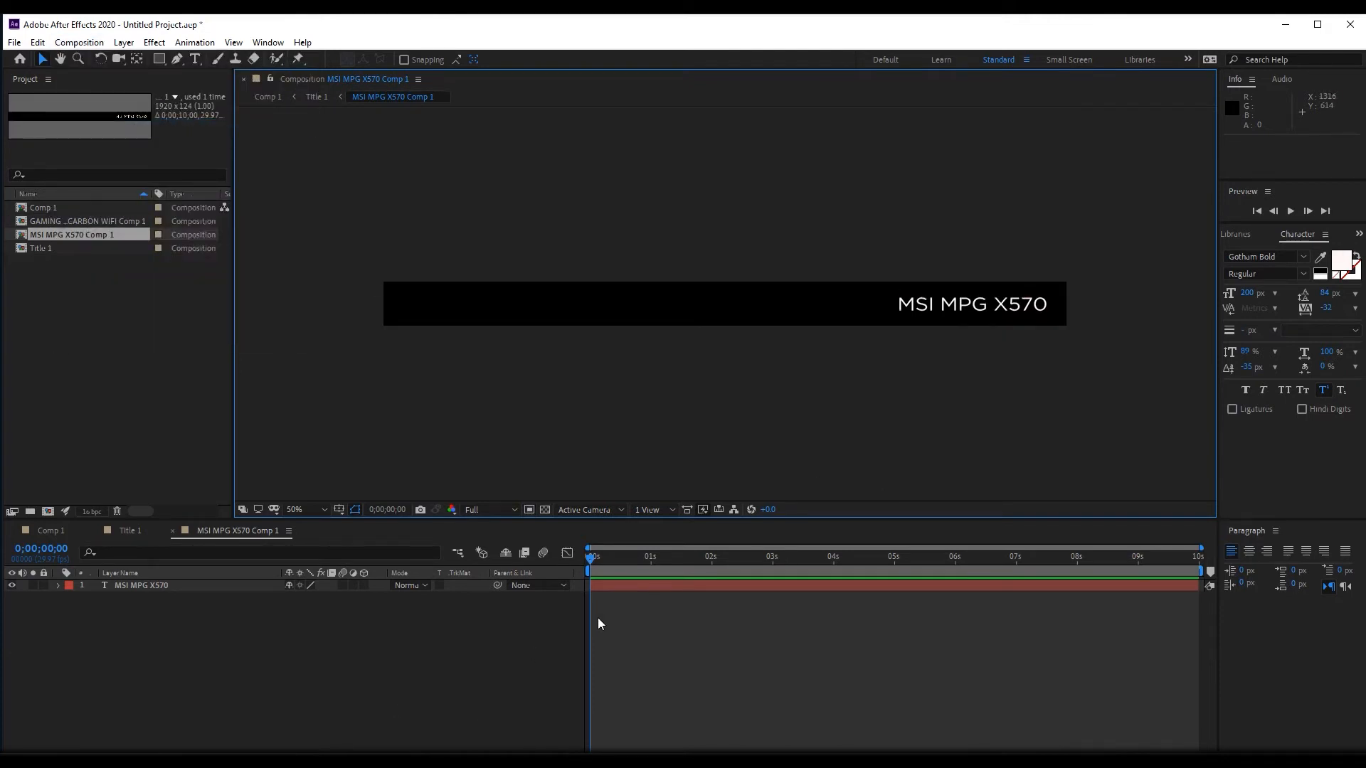
- Set a Position keyframe on the MSI MPG X570 text layer at 0;00;01;00
{"action": "left_click", "coordinate": [1007, 311]}
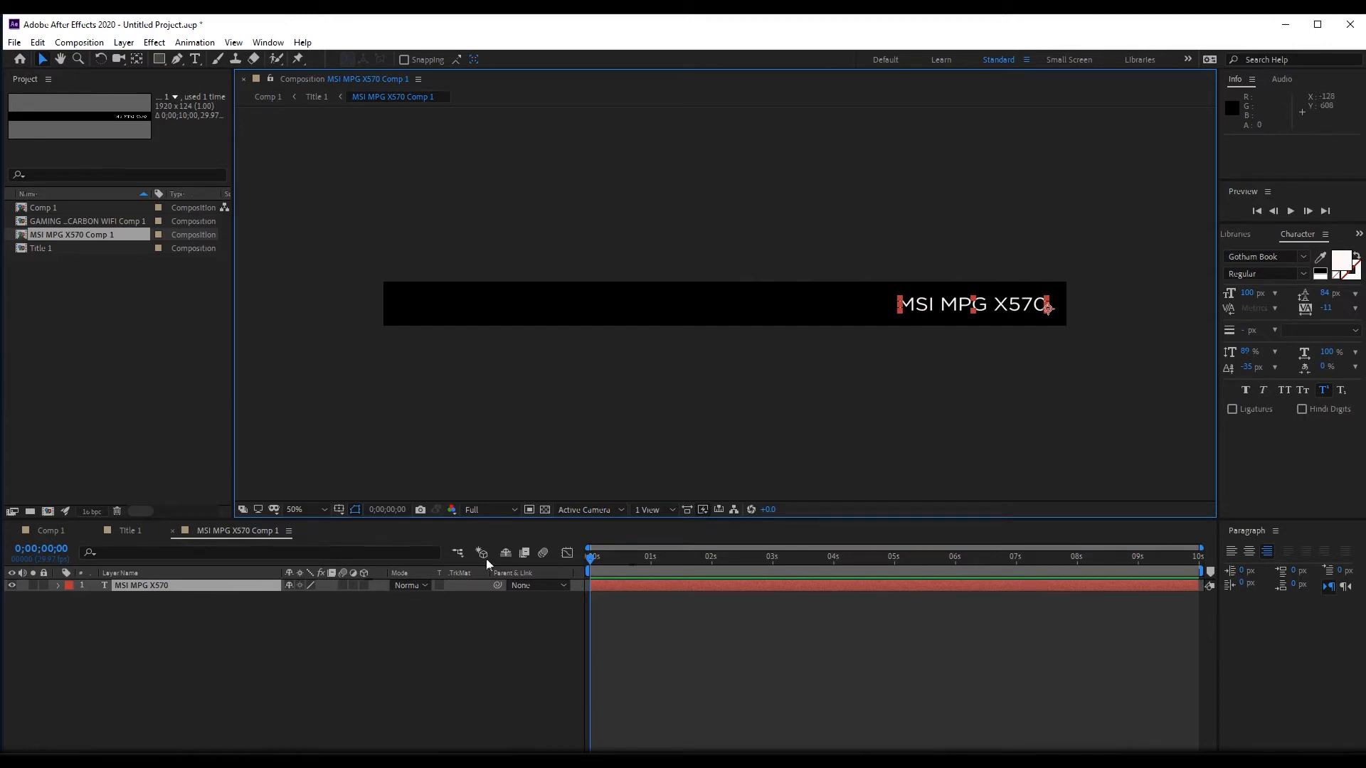
{"action": "left_click_drag", "start_coordinate": [603, 569], "coordinate": [652, 571]}
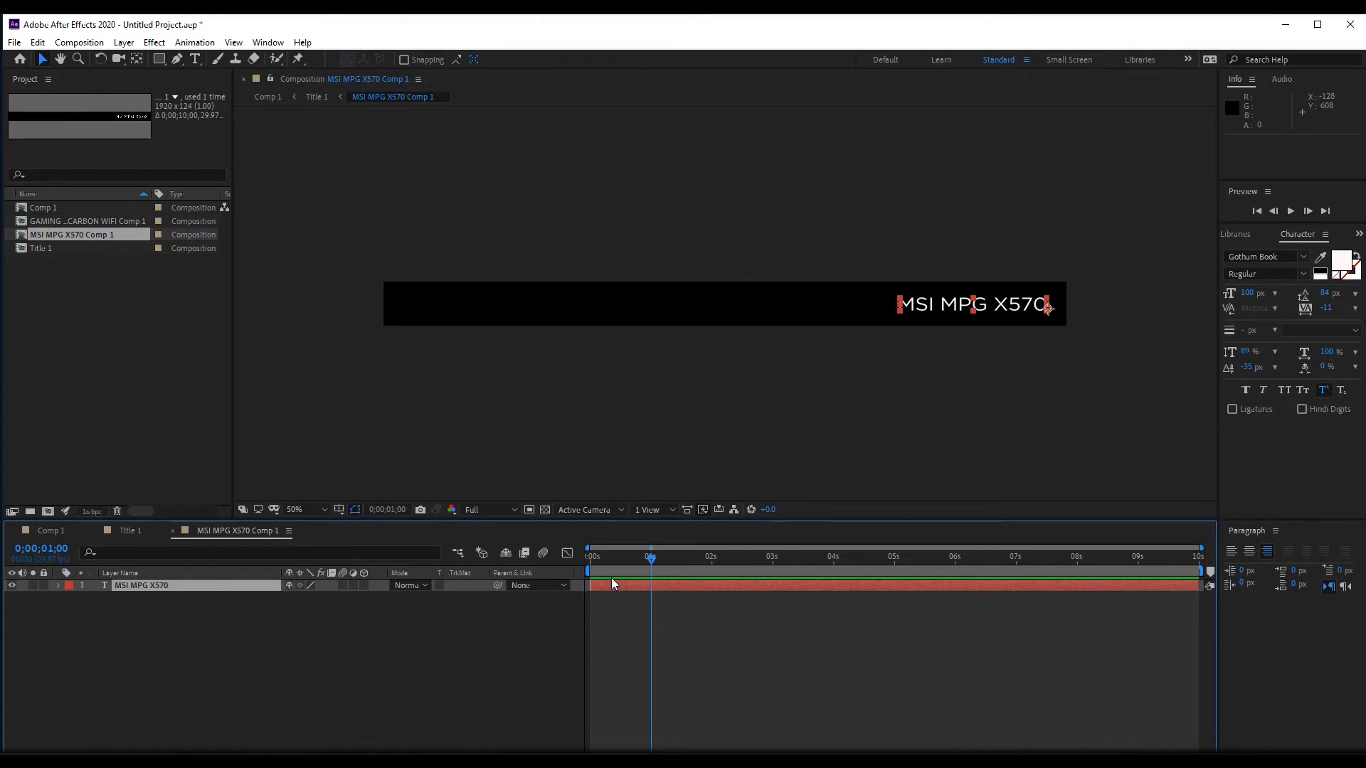
{"action": "key", "text": "p"}
{"action": "left_click", "coordinate": [95, 598]}
- Move the text down out of the cropped frame at 0 seconds and apply Easy Ease to both Position keyframes
{"action": "key", "text": "Home"}
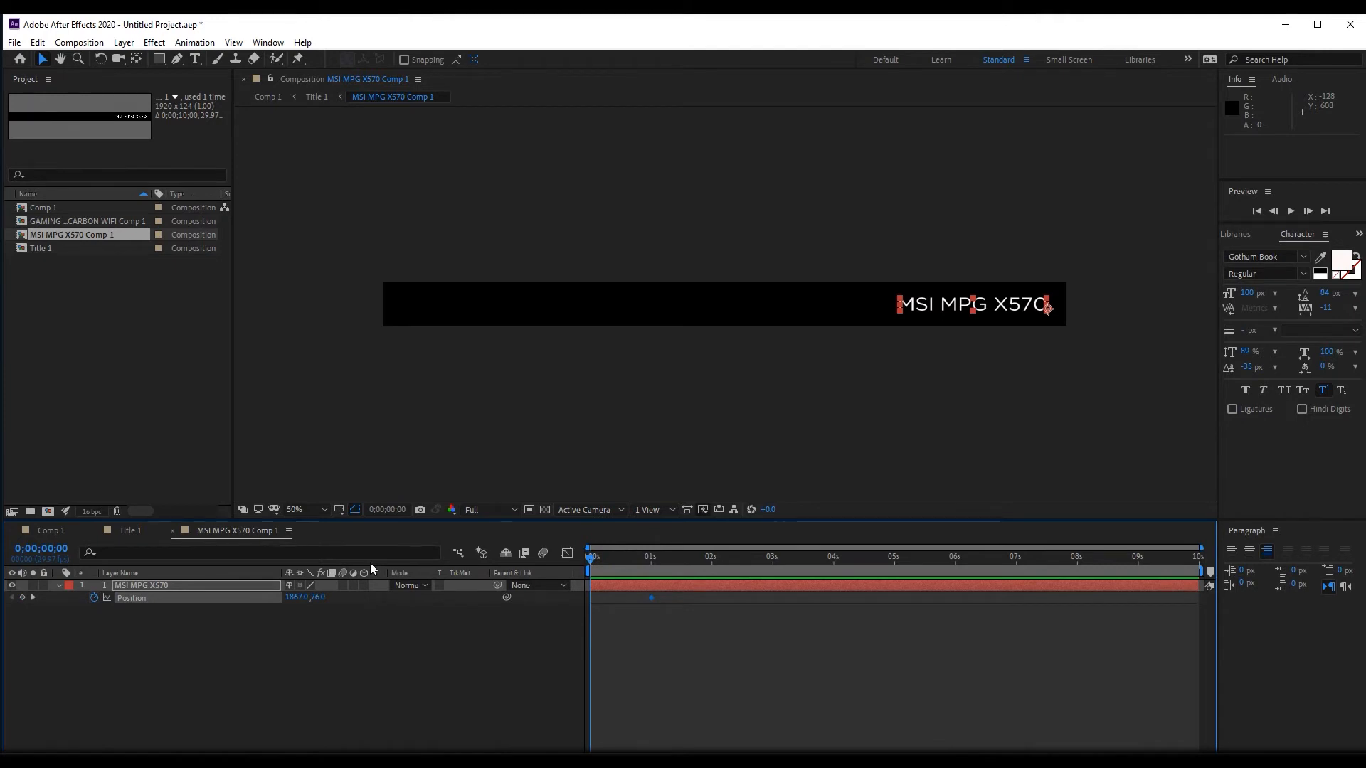
{"action": "left_click_drag", "start_coordinate": [320, 598], "coordinate": [392, 611]}
{"action": "left_click_drag", "start_coordinate": [664, 610], "coordinate": [531, 592]}
{"action": "left_click_drag", "start_coordinate": [626, 558], "coordinate": [655, 567]}
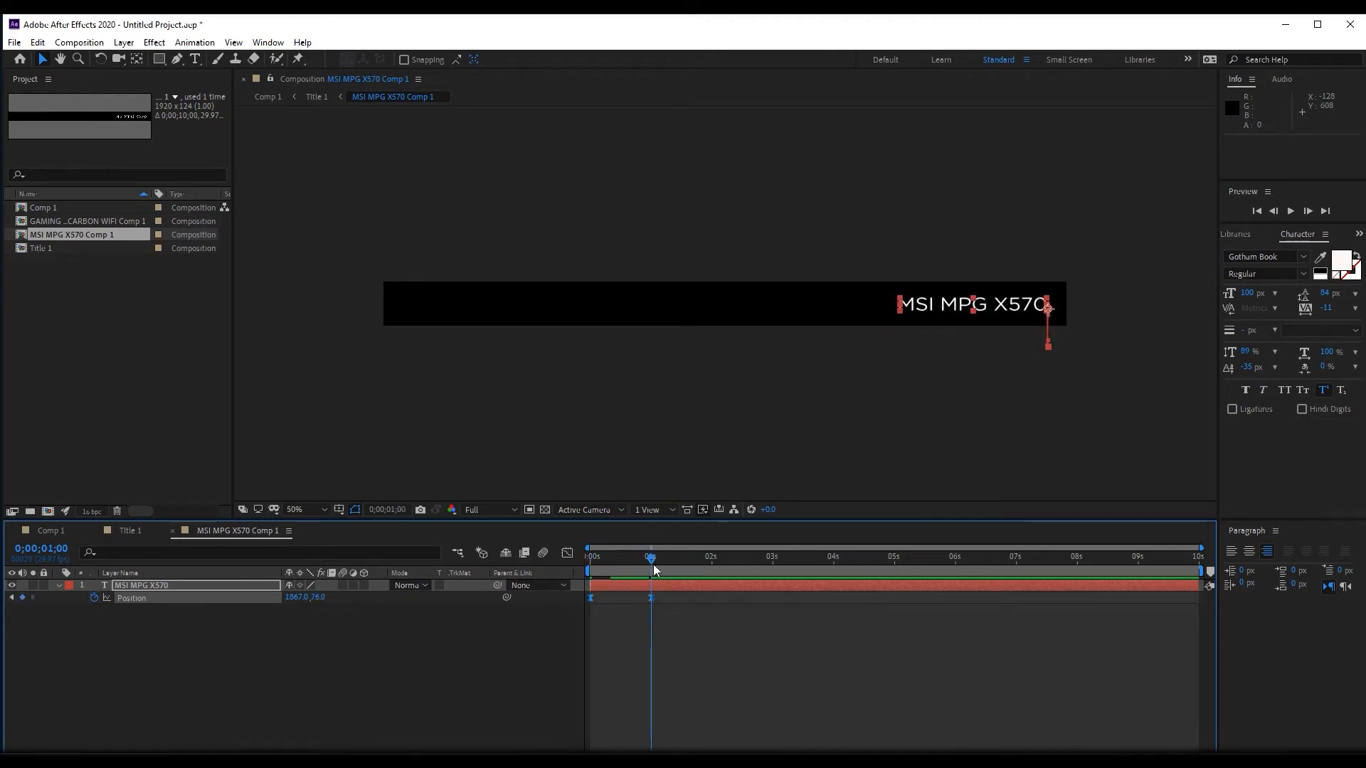
- In Title 1, move the MSI MPG X570 Comp 1 layer up to position 960, 474, just above the divider line
{"action": "left_click", "coordinate": [126, 530]}
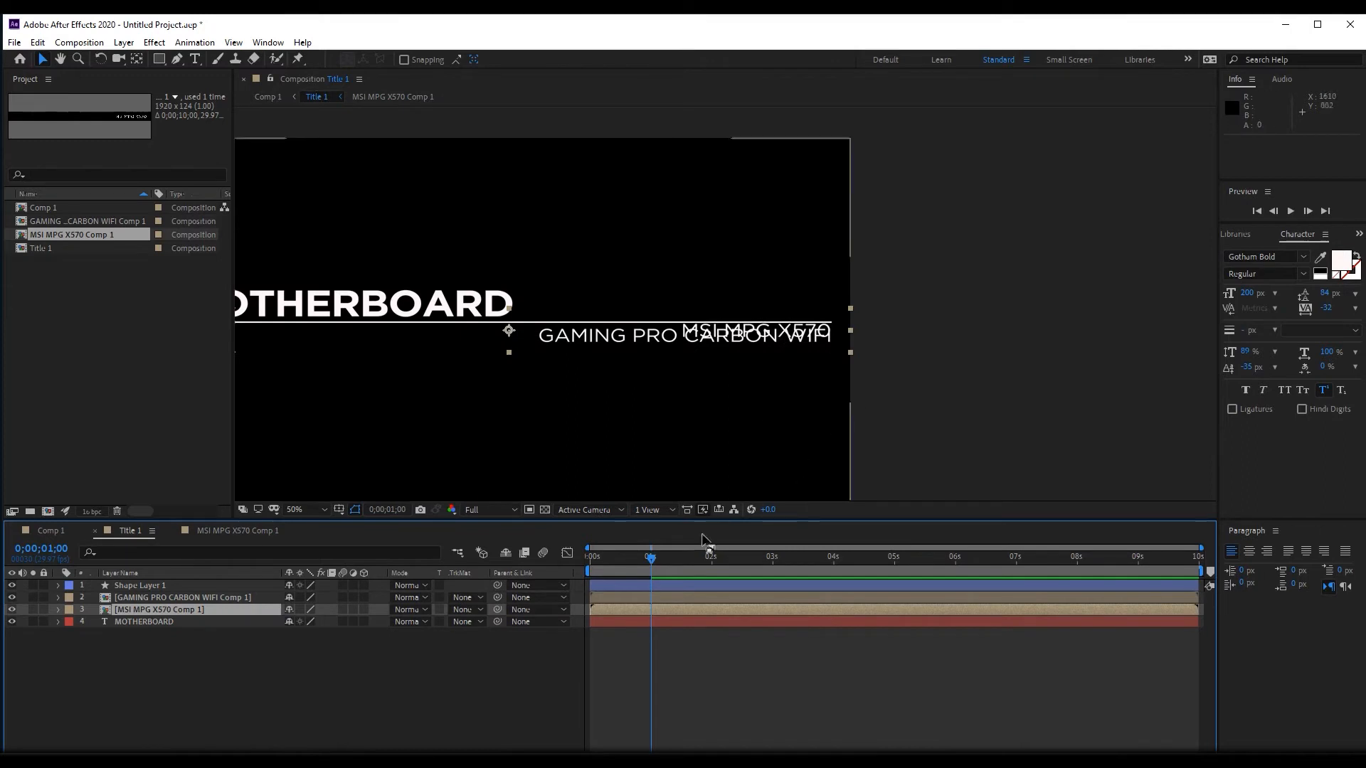
{"action": "left_click_drag", "start_coordinate": [649, 564], "coordinate": [678, 557]}
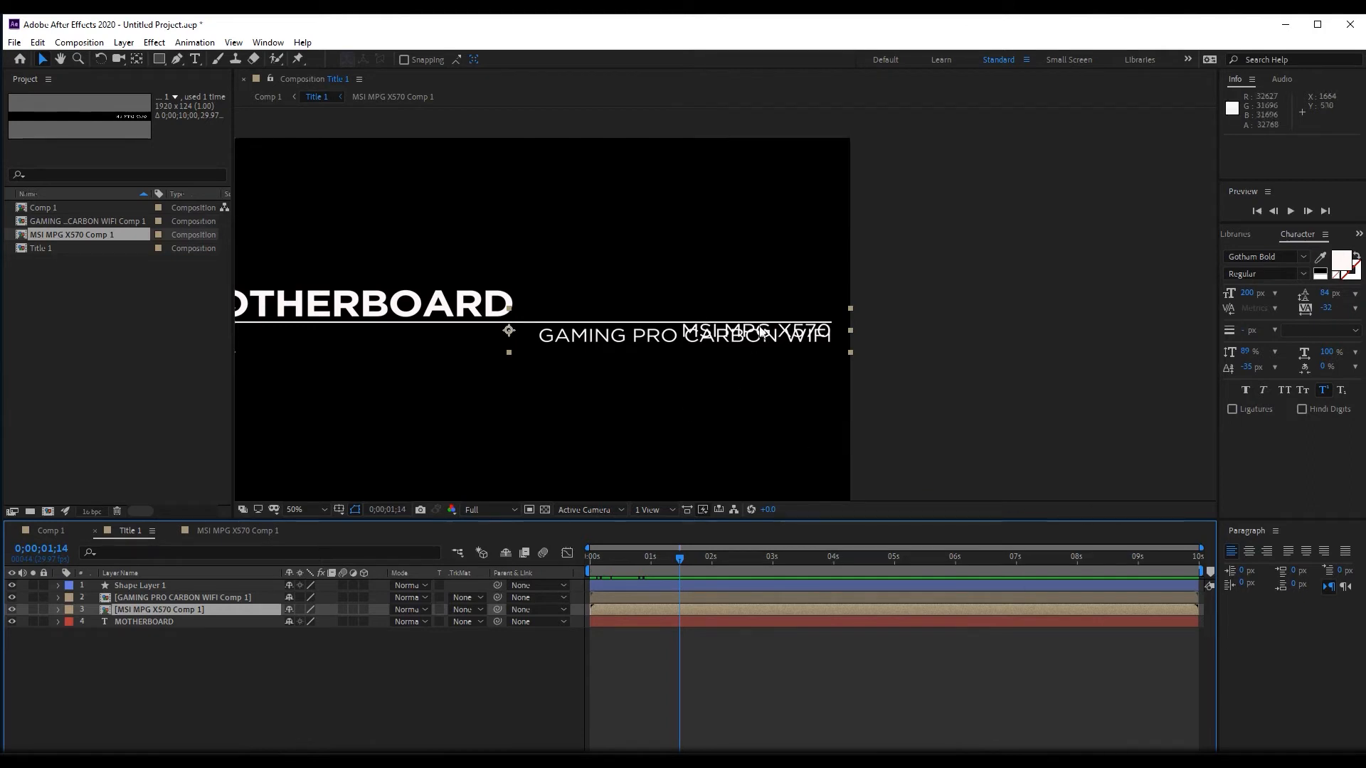
{"action": "left_click_drag", "start_coordinate": [760, 330], "coordinate": [764, 308]}
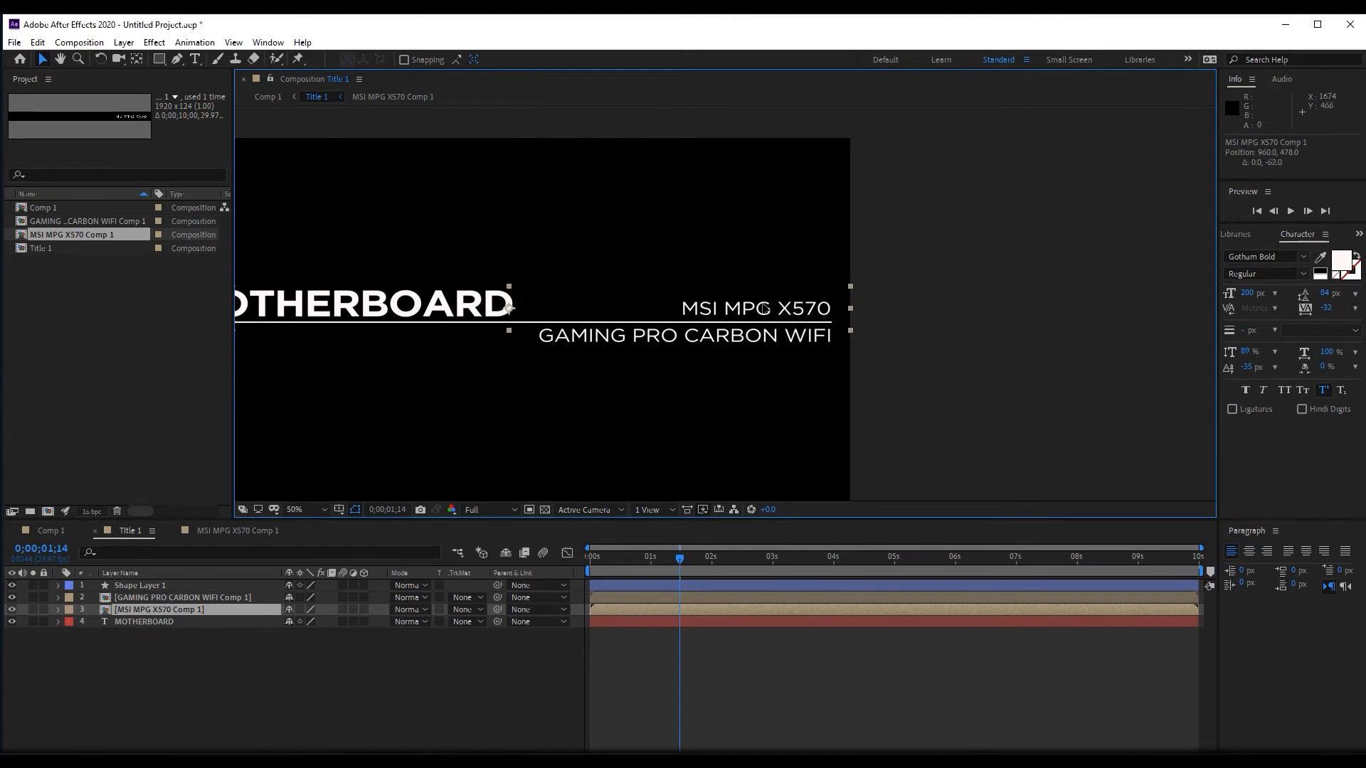
{"action": "left_click_drag", "start_coordinate": [763, 308], "coordinate": [763, 307]}
{"action": "left_click_drag", "start_coordinate": [669, 558], "coordinate": [694, 519]}
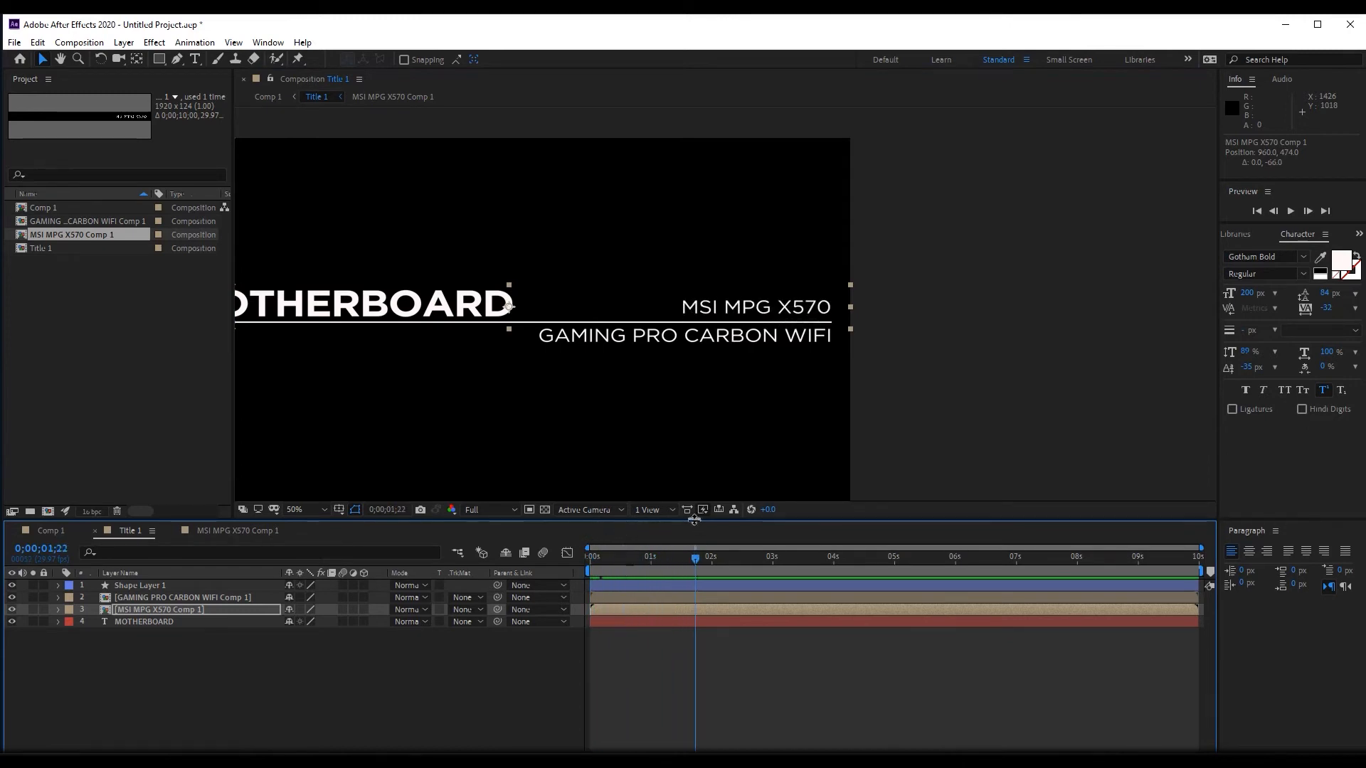
- Draw a closed four-point Pen tool mask around the text of MSI MPG X570 Comp 1, ending just above the line
{"action": "left_click", "coordinate": [138, 609]}
{"action": "key", "text": "period"}
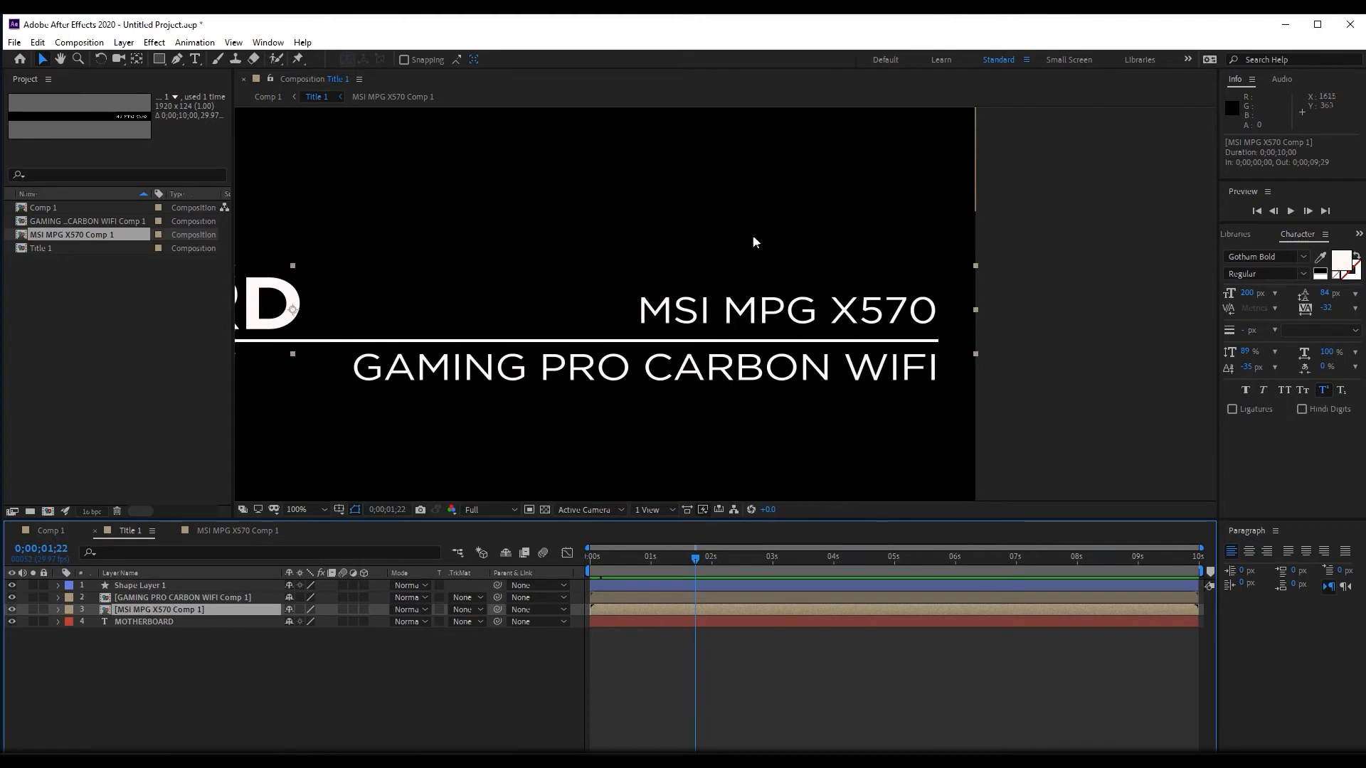
{"action": "key", "text": "g"}
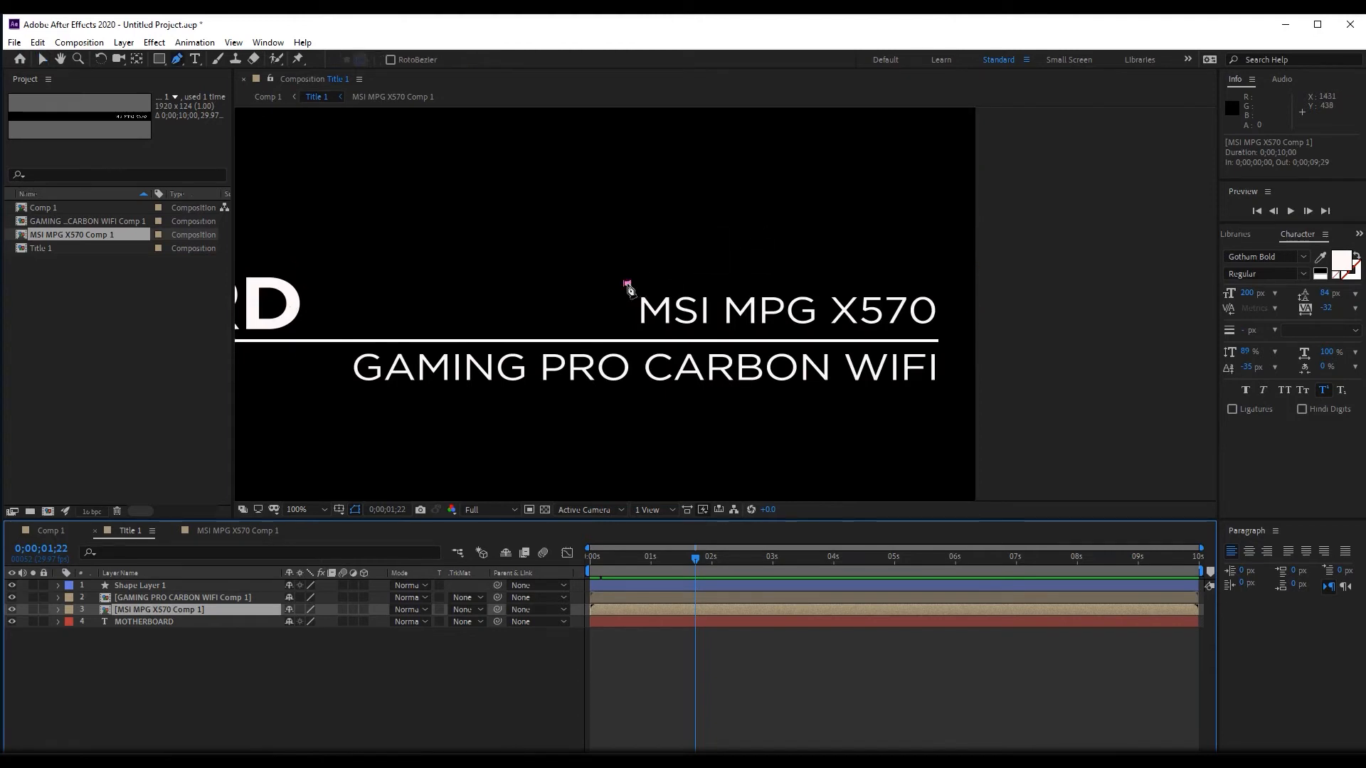
{"action": "left_click", "coordinate": [626, 283]}
{"action": "left_click", "coordinate": [941, 283]}
{"action": "left_click", "coordinate": [941, 336]}
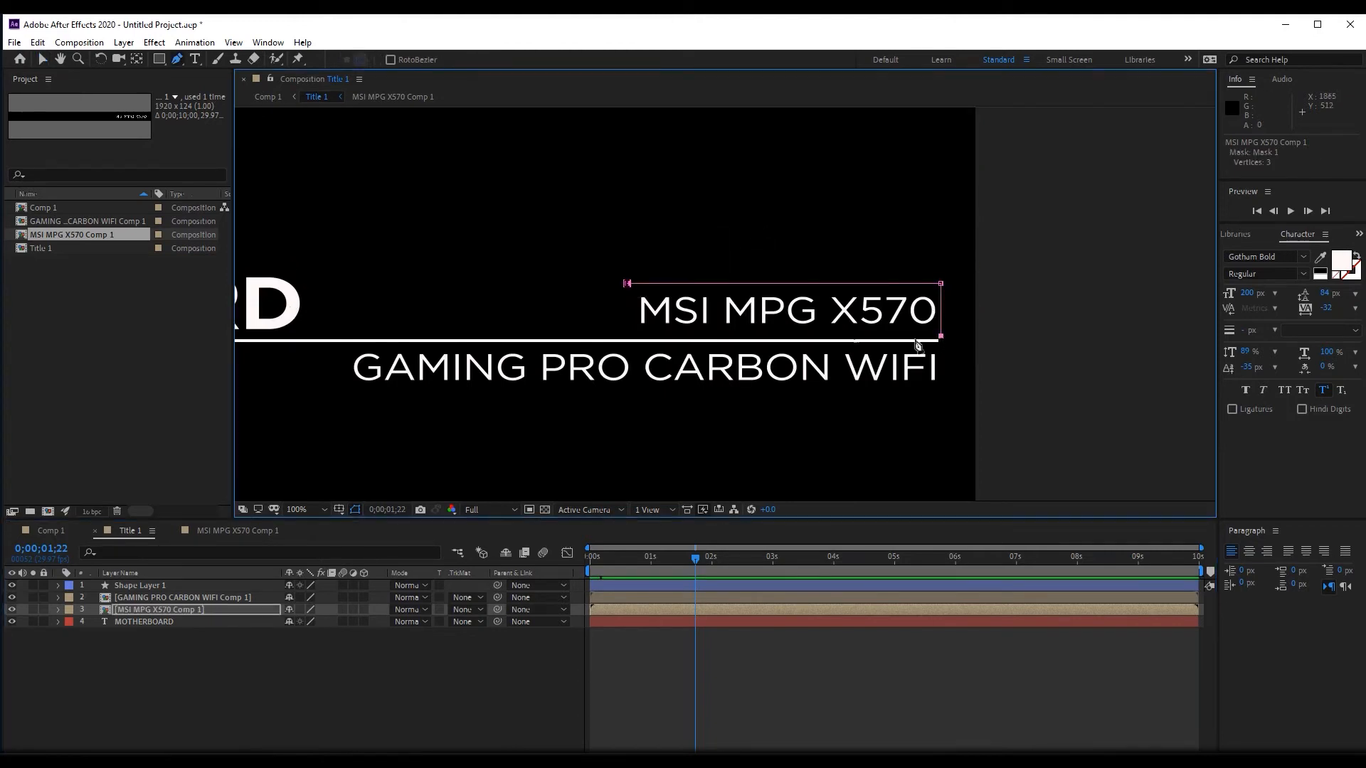
{"action": "left_click", "coordinate": [632, 335]}
{"action": "left_click", "coordinate": [626, 283]}
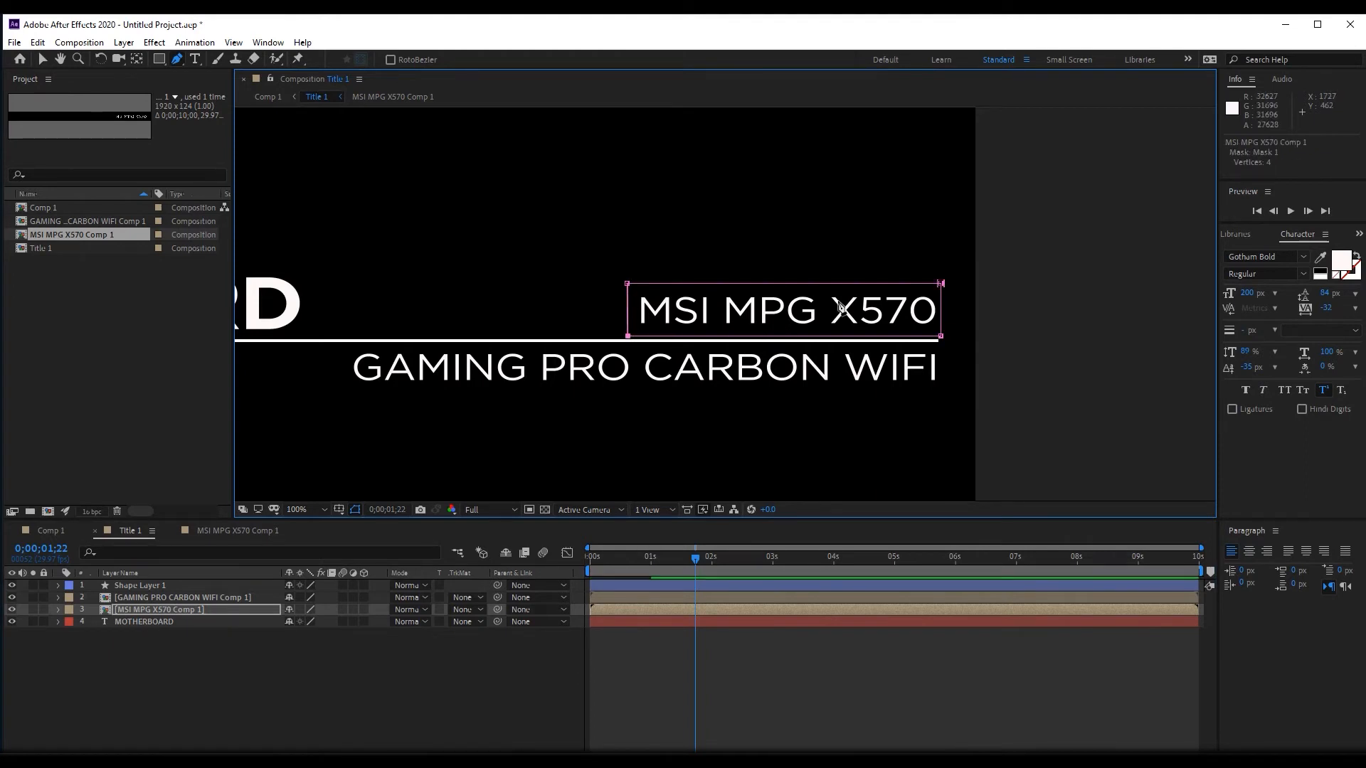
- Stretch the mask's lower edge down to the divider line, to about 106% height, and check the text's rise
{"action": "left_click_drag", "start_coordinate": [695, 557], "coordinate": [634, 549]}
{"action": "key", "text": "period"}
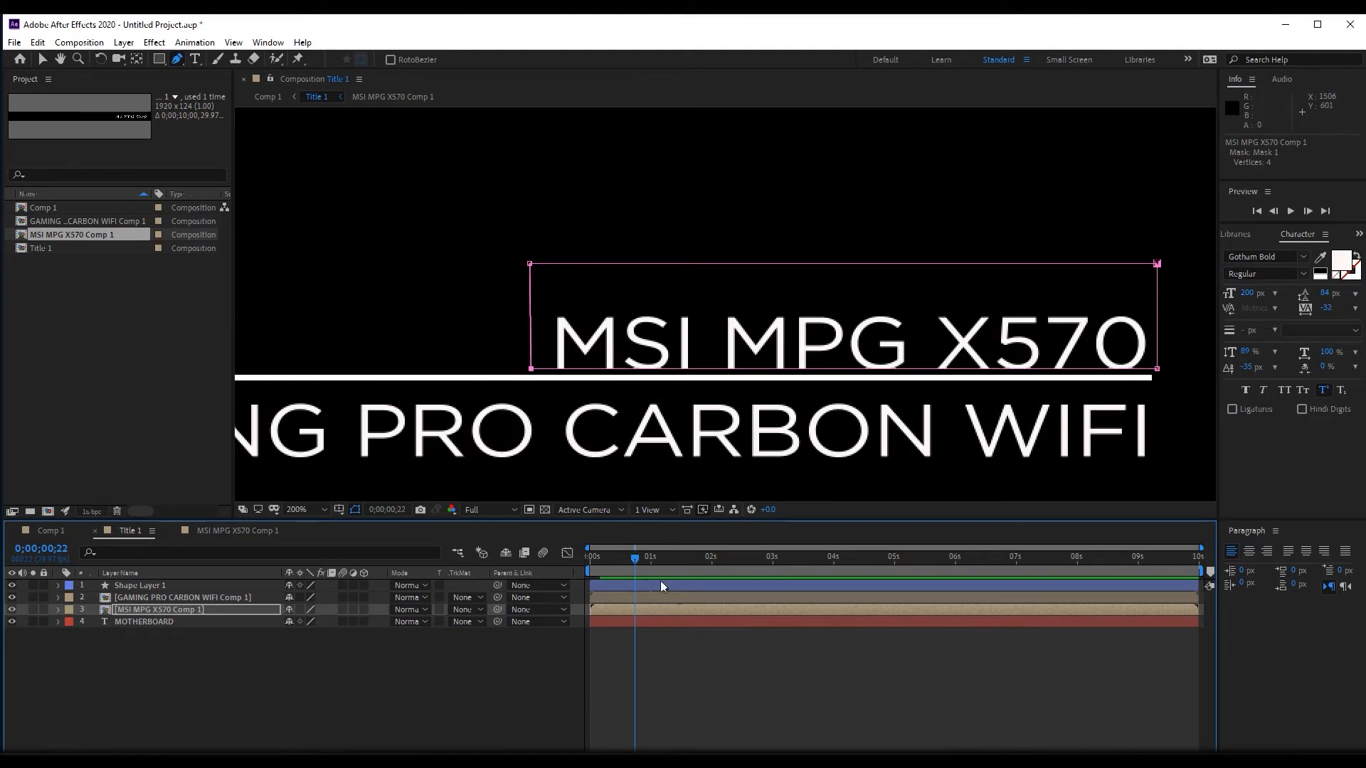
{"action": "left_click_drag", "start_coordinate": [646, 558], "coordinate": [671, 560]}
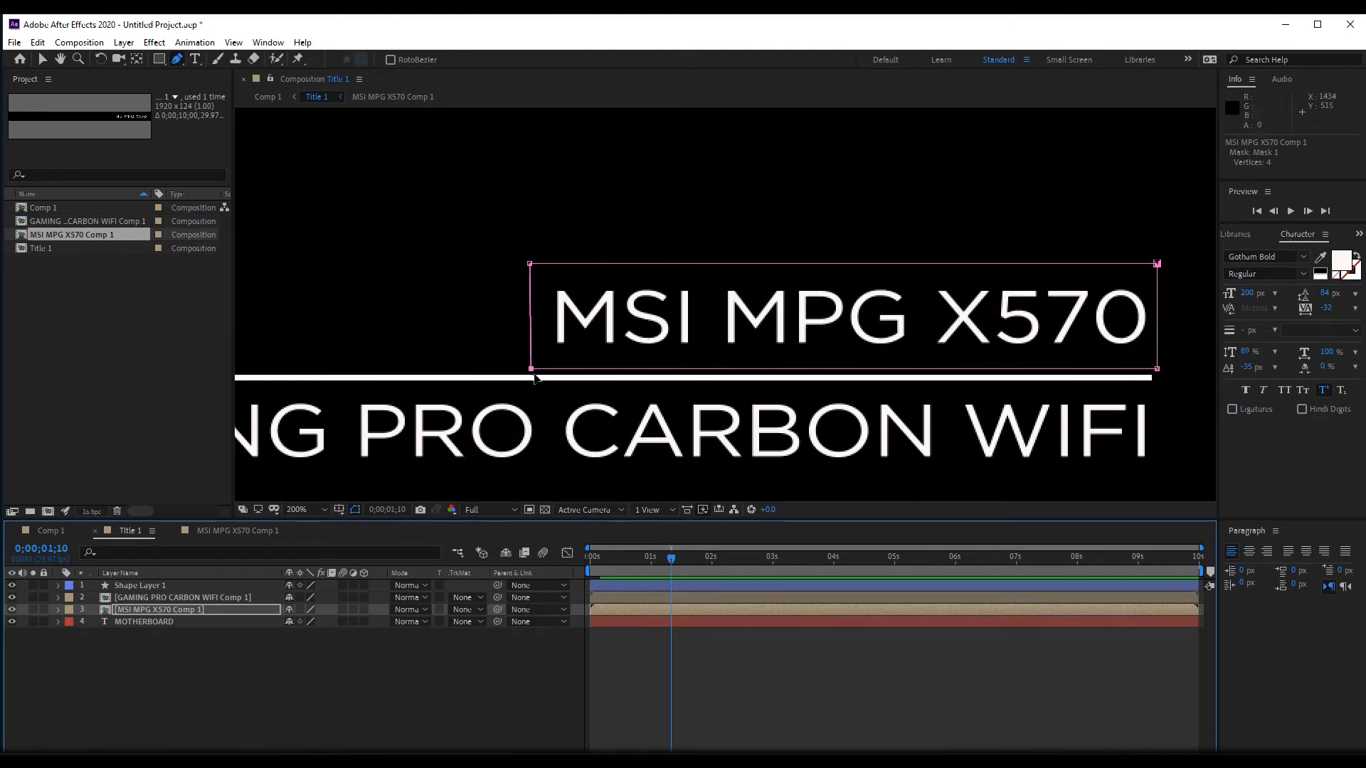
{"action": "key", "text": "v"}
{"action": "left_click_drag", "start_coordinate": [842, 370], "coordinate": [843, 380]}
{"action": "mouse_move", "coordinate": [670, 560]}
{"action": "left_mouse_down"}
{"action": "mouse_move", "coordinate": [611, 567]}
{"action": "mouse_move", "coordinate": [687, 561]}
{"action": "mouse_move", "coordinate": [608, 565]}
{"action": "mouse_move", "coordinate": [686, 552]}
{"action": "left_mouse_up"}
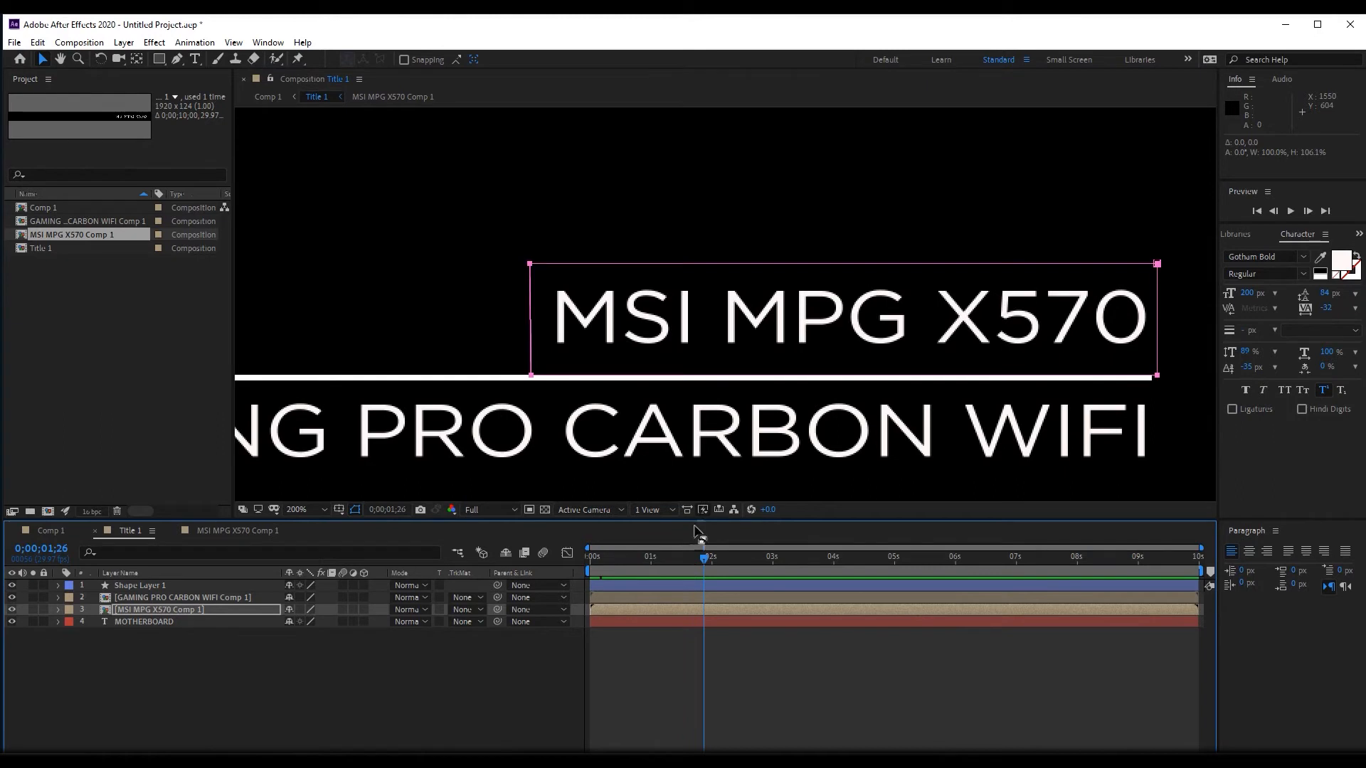
{"action": "left_click_drag", "start_coordinate": [701, 562], "coordinate": [661, 555]}
- Crop GAMING PRO CARBON WIFI Comp 1 to a full-width region of interest about 104 px high around its text
{"action": "double_click", "coordinate": [175, 597]}
{"action": "scroll", "coordinate": [804, 325], "scroll_direction": "down", "scroll_amount": 2}
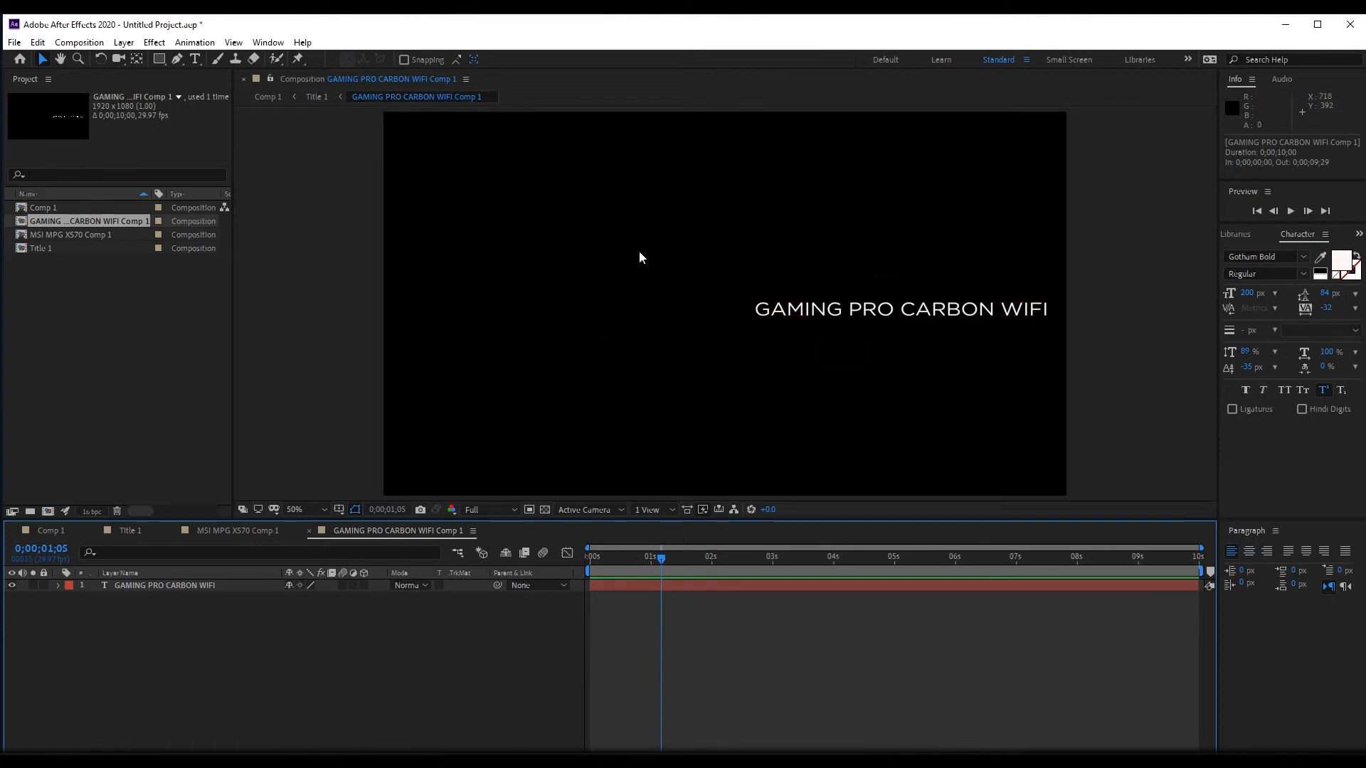
{"action": "left_click", "coordinate": [530, 509]}
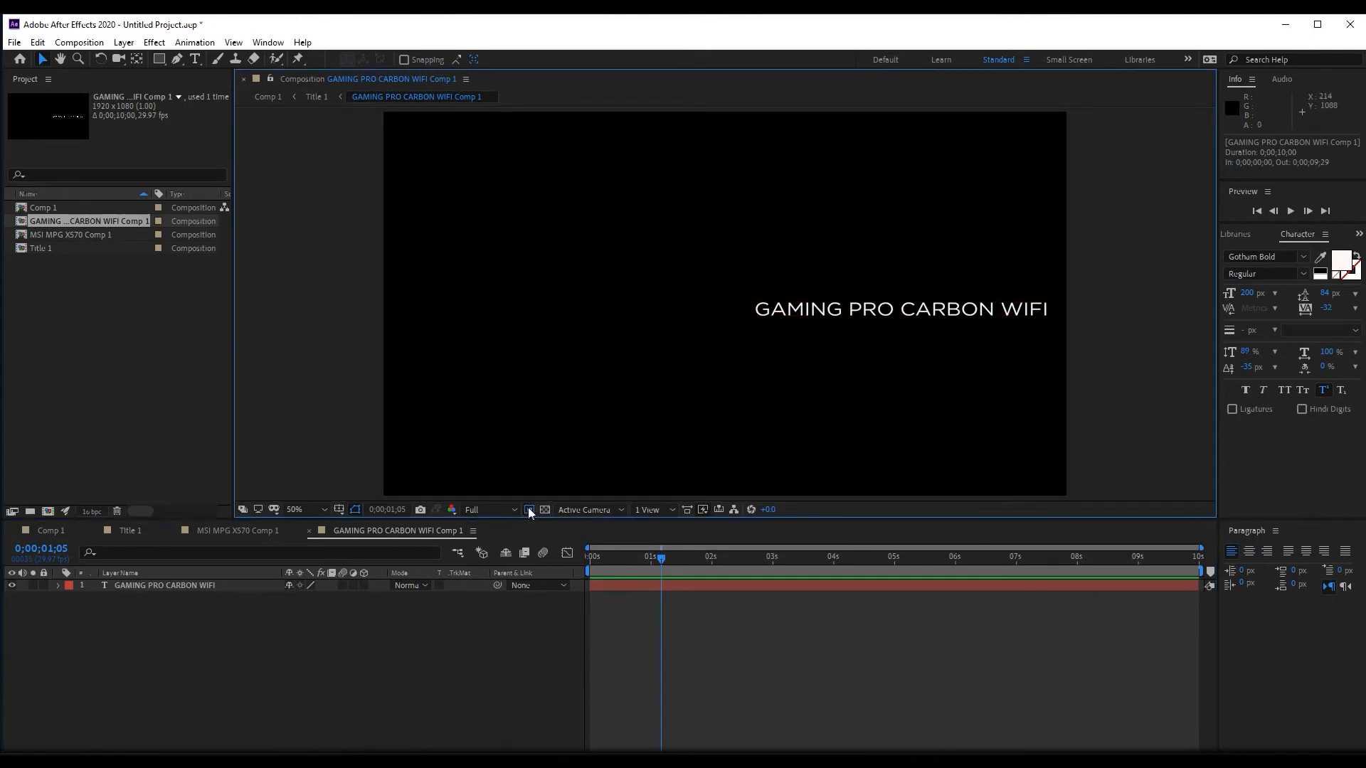
{"action": "left_click_drag", "start_coordinate": [392, 289], "coordinate": [1067, 327]}
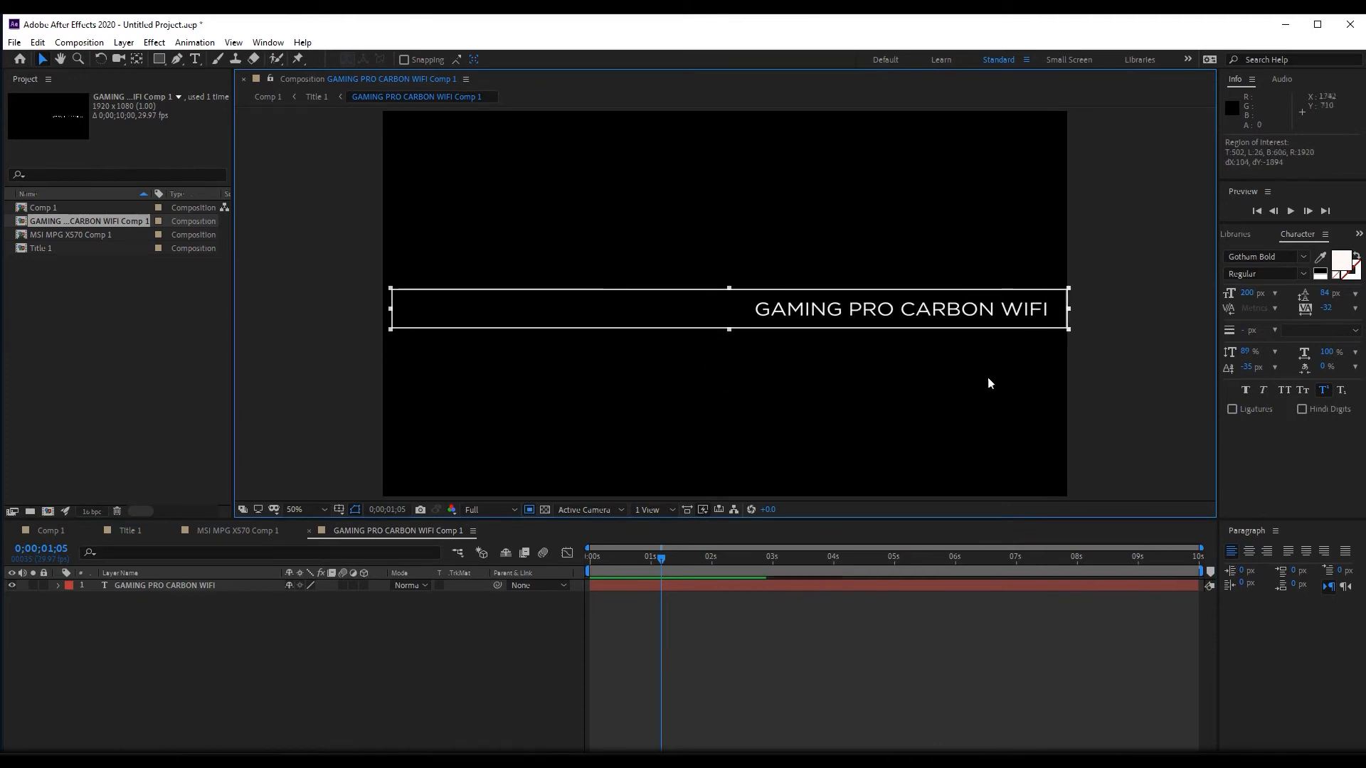
{"action": "left_click_drag", "start_coordinate": [731, 330], "coordinate": [728, 288]}
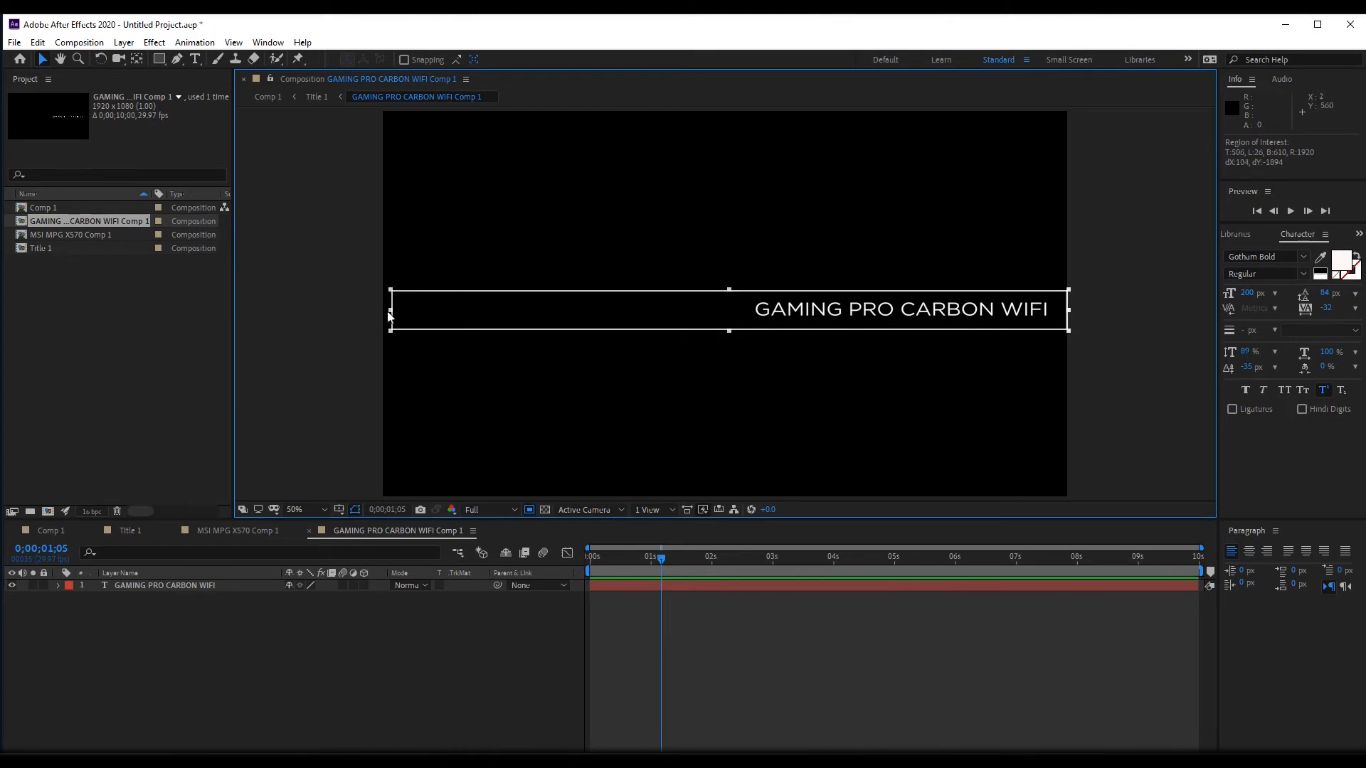
{"action": "left_click_drag", "start_coordinate": [393, 314], "coordinate": [348, 310]}
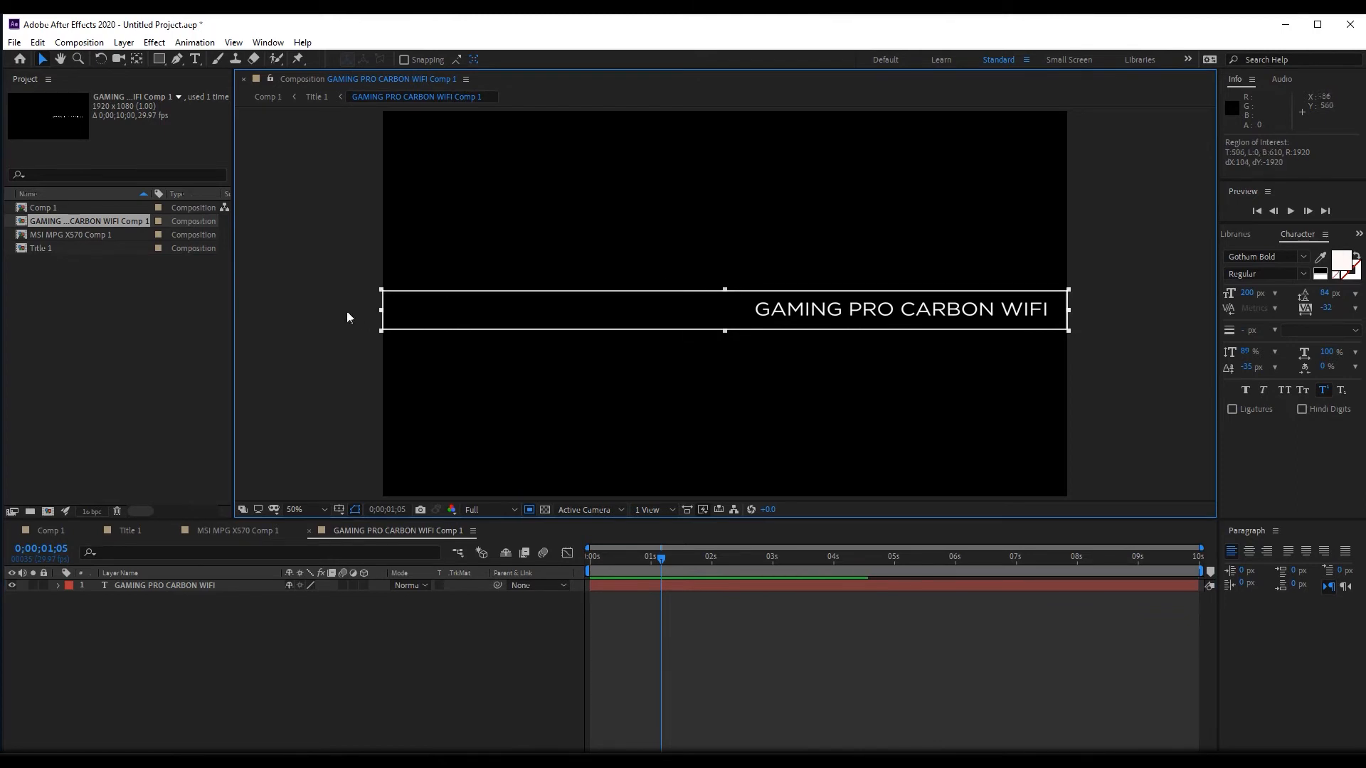
{"action": "left_click", "coordinate": [79, 43]}
{"action": "left_click", "coordinate": [128, 126]}
- Set a Position keyframe on the GAMING PRO CARBON WIFI text layer at 1 second
{"action": "left_click_drag", "start_coordinate": [649, 556], "coordinate": [651, 559]}
{"action": "left_click", "coordinate": [620, 583]}
{"action": "key", "text": "p"}
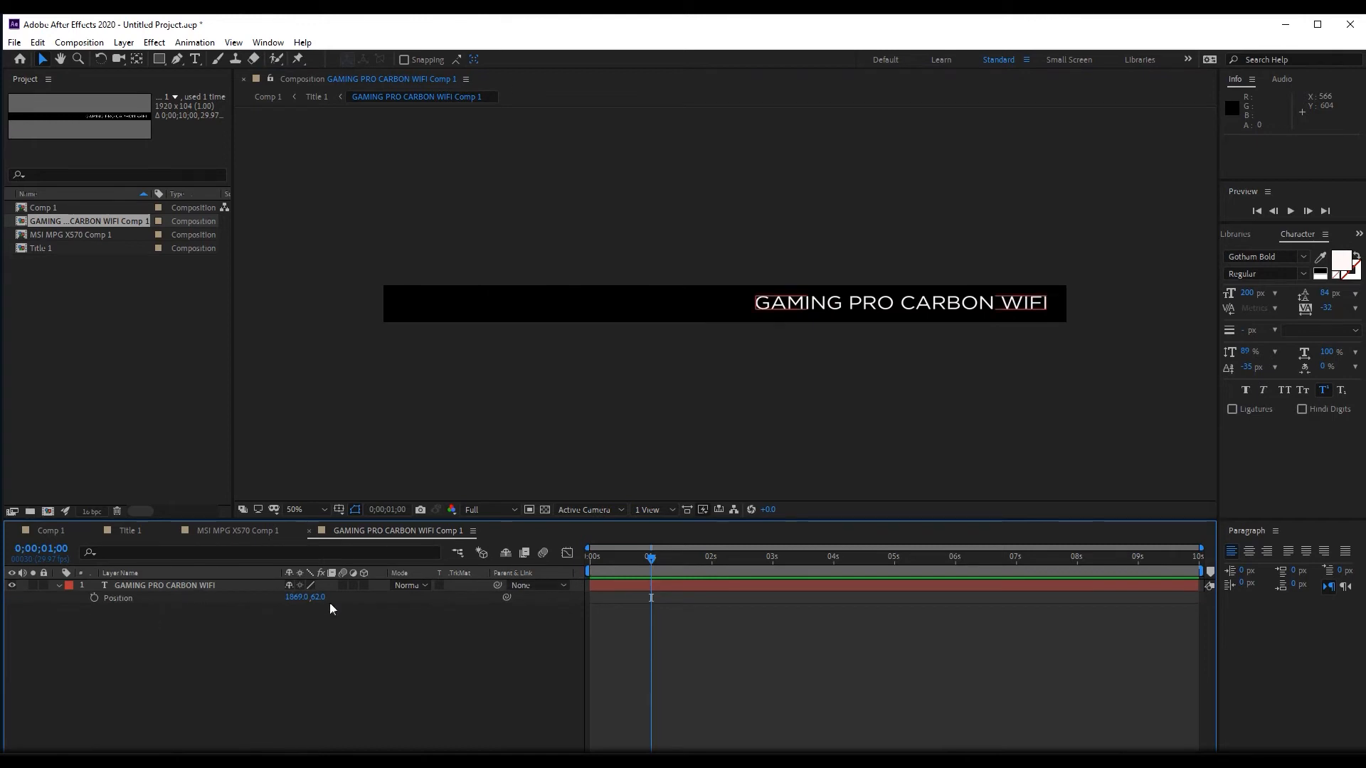
{"action": "left_click", "coordinate": [94, 597]}
- Raise the text out of the cropped frame to Y position -26 at 0 seconds and apply Easy Ease to both keyframes
{"action": "key", "text": "Home"}
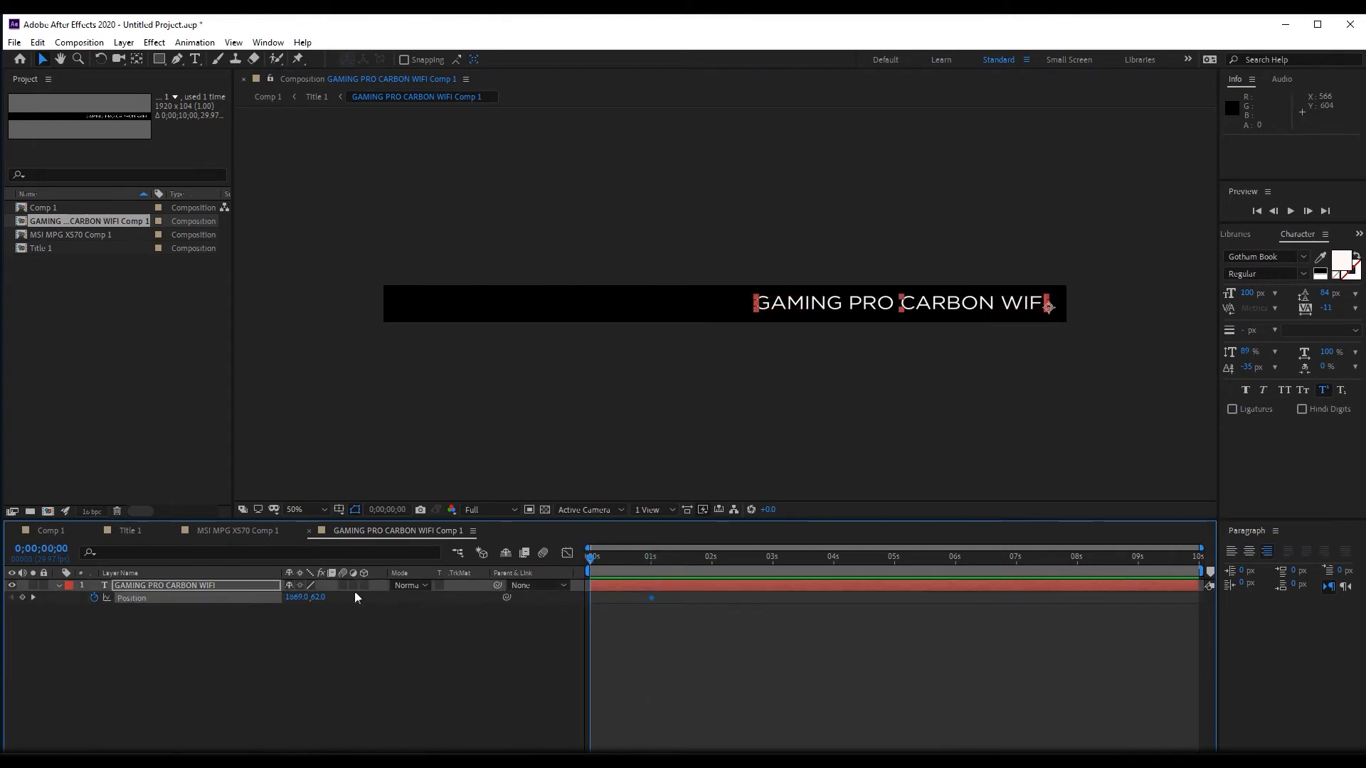
{"action": "left_click_drag", "start_coordinate": [318, 597], "coordinate": [255, 598]}
{"action": "left_click_drag", "start_coordinate": [647, 626], "coordinate": [570, 592]}
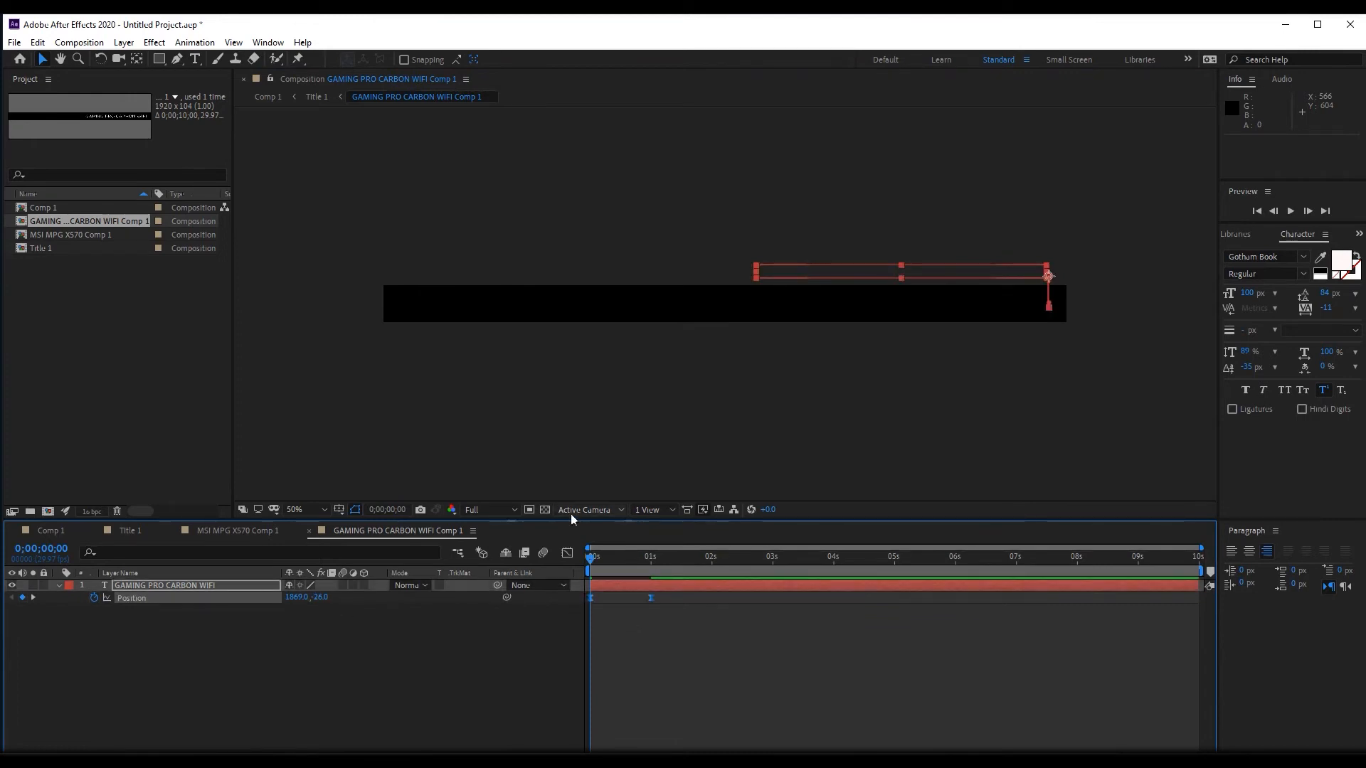
- In Title 1, move the GAMING PRO CARBON WIFI Comp 1 layer down to position 960, 559, clear of the divider line
{"action": "left_click", "coordinate": [160, 539]}
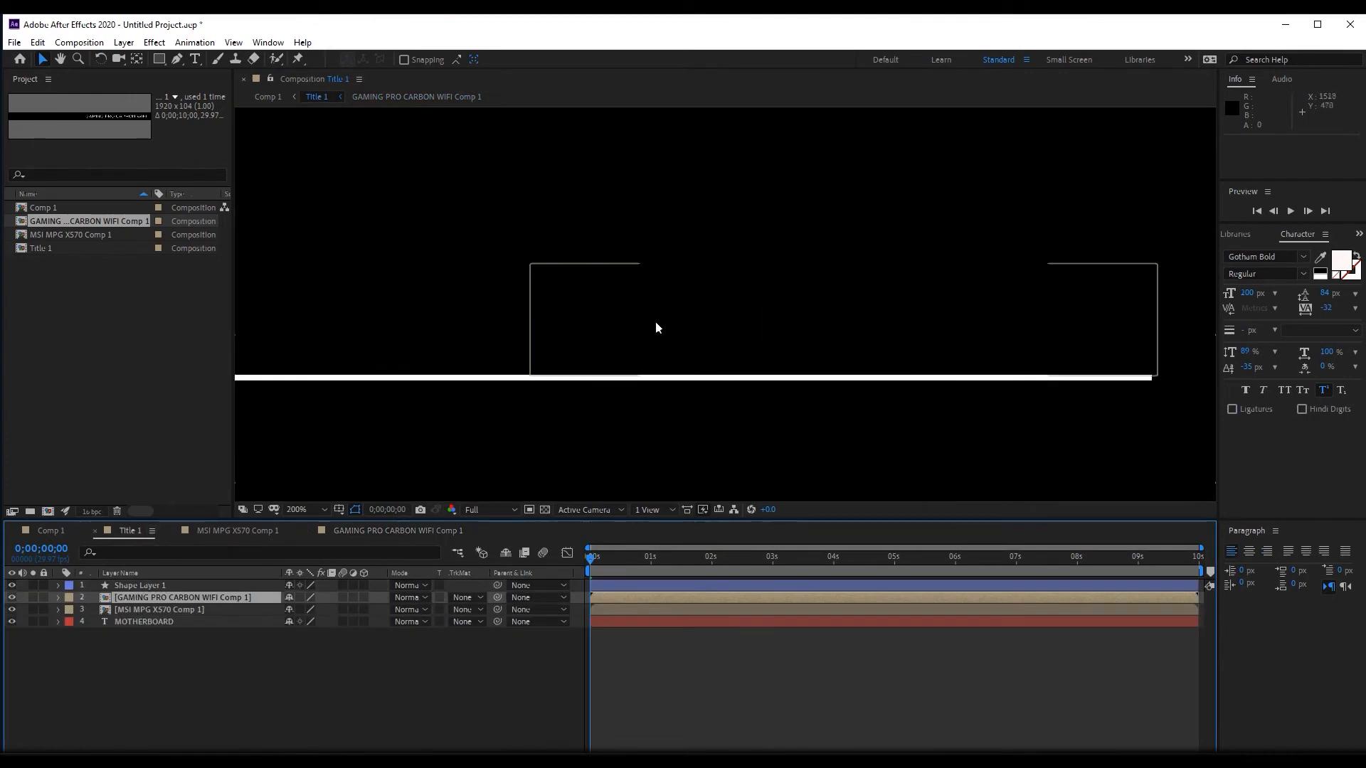
{"action": "scroll", "coordinate": [654, 323], "scroll_direction": "up", "scroll_amount": 1}
{"action": "left_click", "coordinate": [616, 557]}
{"action": "left_click_drag", "start_coordinate": [632, 556], "coordinate": [682, 554]}
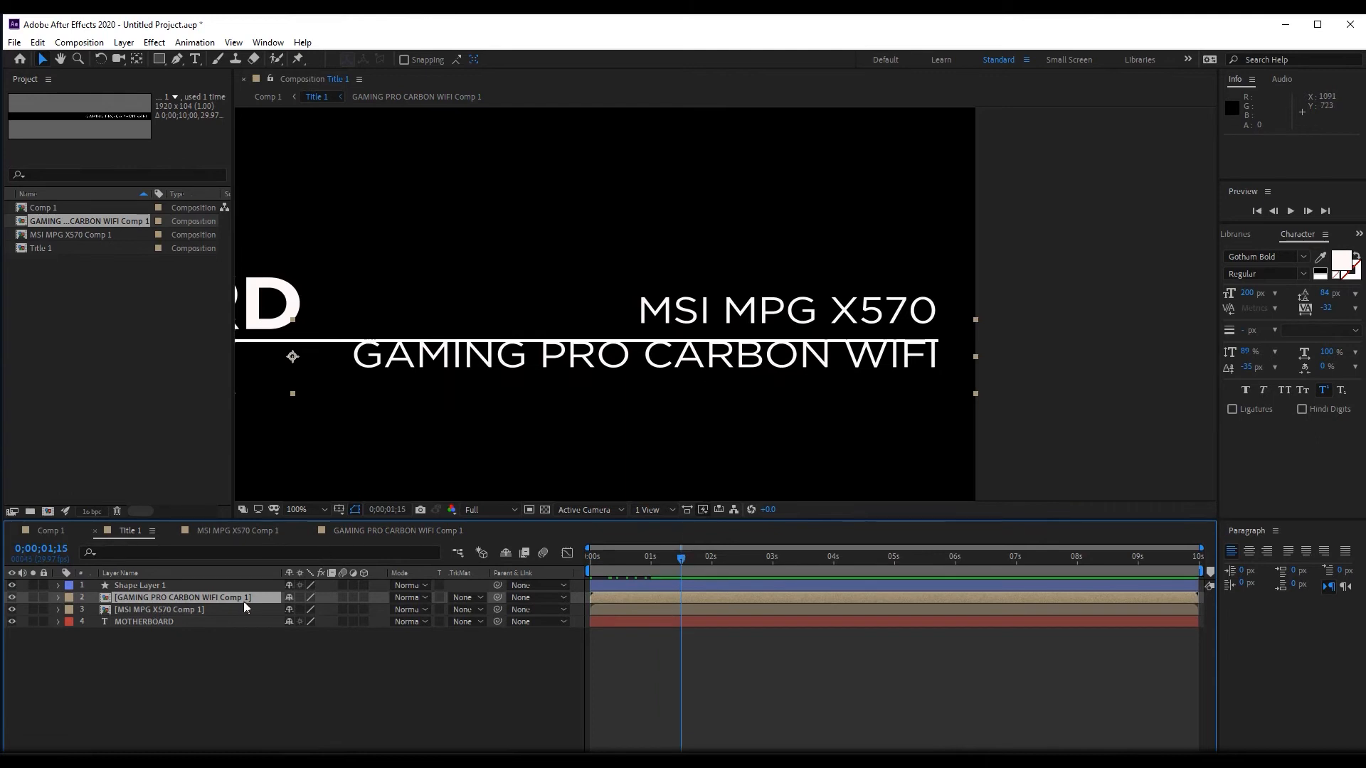
{"action": "left_click_drag", "start_coordinate": [641, 361], "coordinate": [641, 375]}
{"action": "mouse_move", "coordinate": [666, 557]}
{"action": "left_mouse_down"}
{"action": "mouse_move", "coordinate": [604, 562]}
{"action": "mouse_move", "coordinate": [666, 564]}
{"action": "left_mouse_up"}
- Draw a closed four-point Pen tool mask around the text of GAMING PRO CARBON WIFI Comp 1, starting just below the line
{"action": "left_click", "coordinate": [155, 609]}
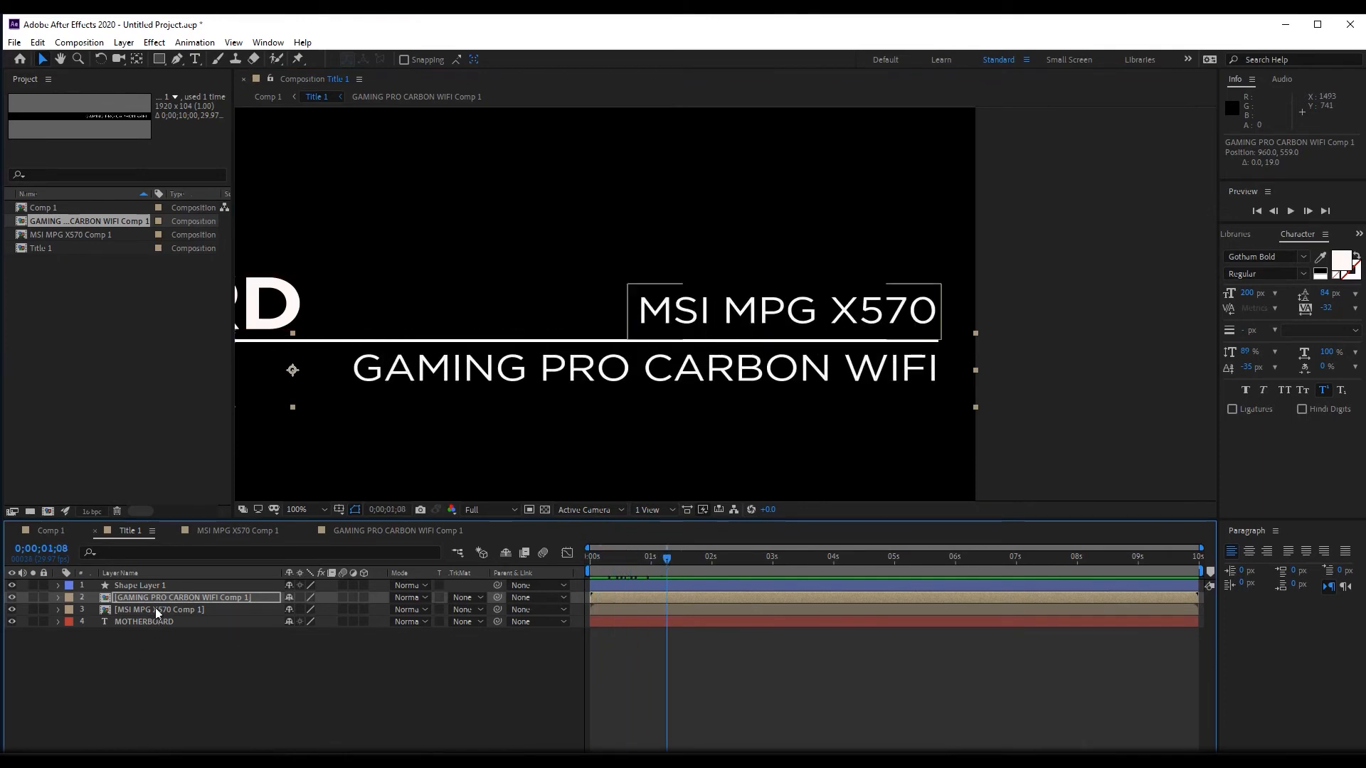
{"action": "left_click", "coordinate": [226, 600]}
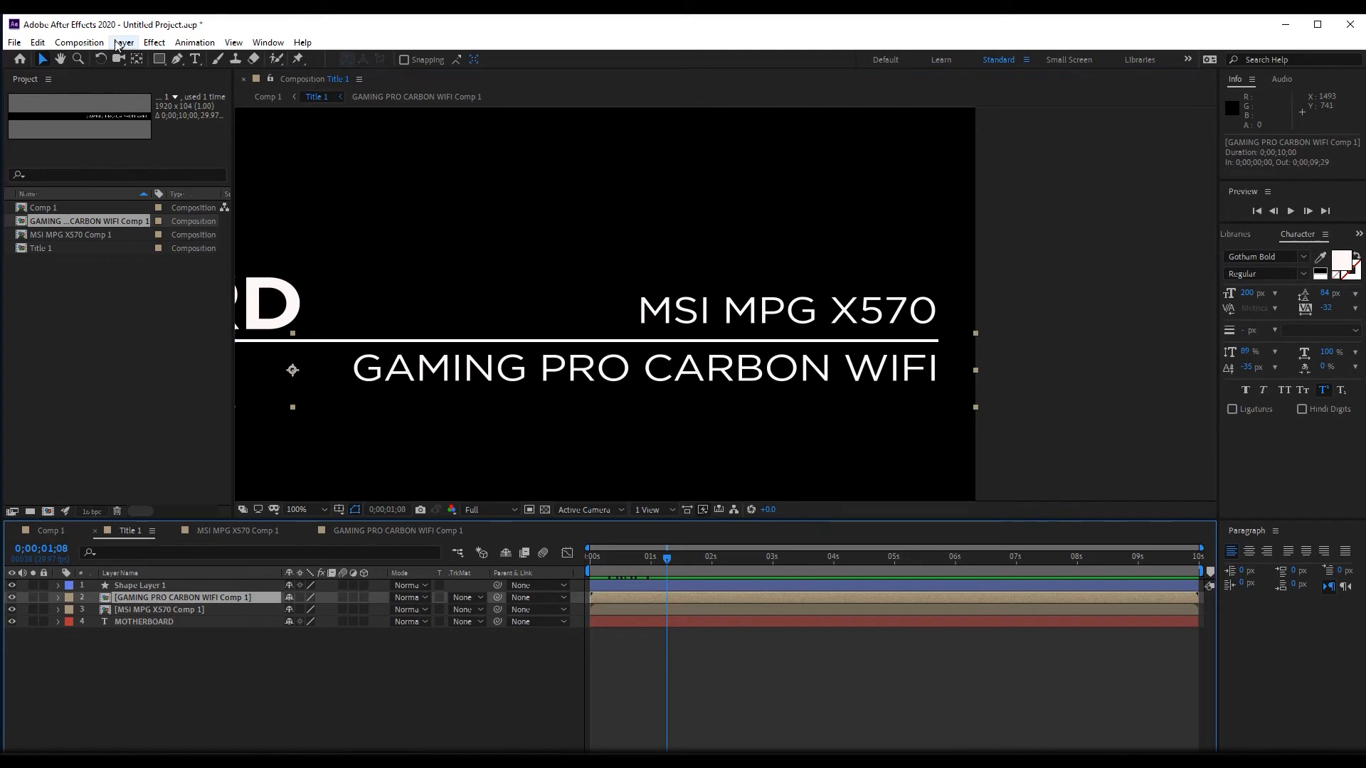
{"action": "key", "text": "g"}
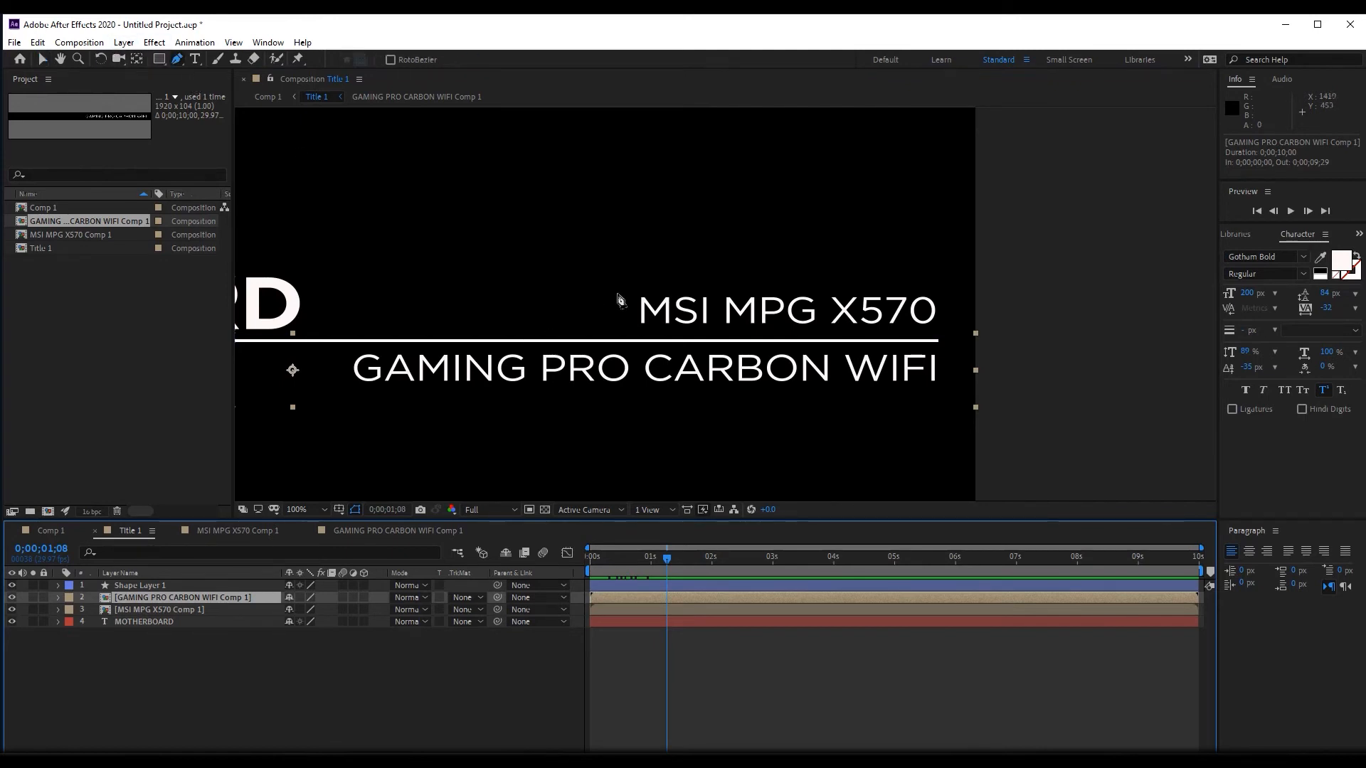
{"action": "left_click", "coordinate": [324, 345]}
{"action": "left_click", "coordinate": [942, 344]}
{"action": "left_click", "coordinate": [942, 391]}
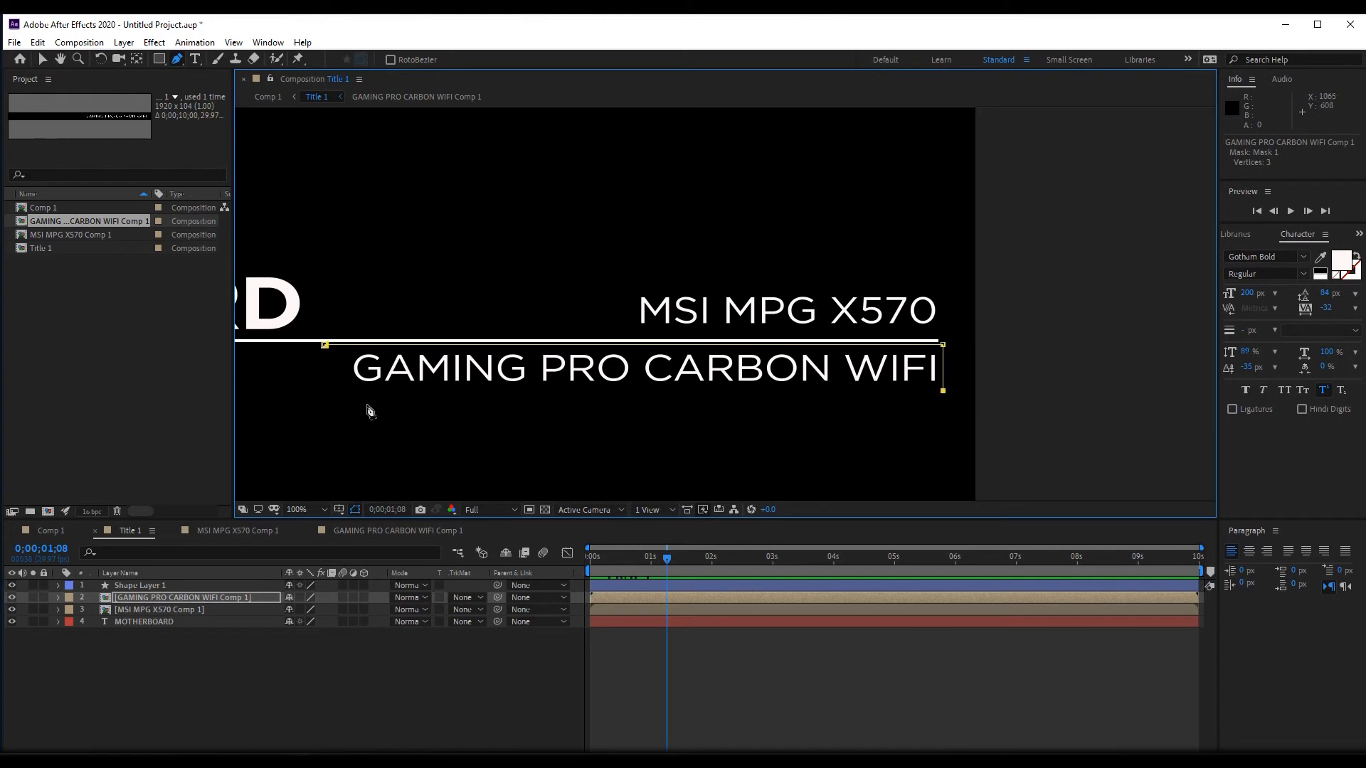
{"action": "left_click", "coordinate": [324, 390]}
{"action": "left_click", "coordinate": [324, 345]}
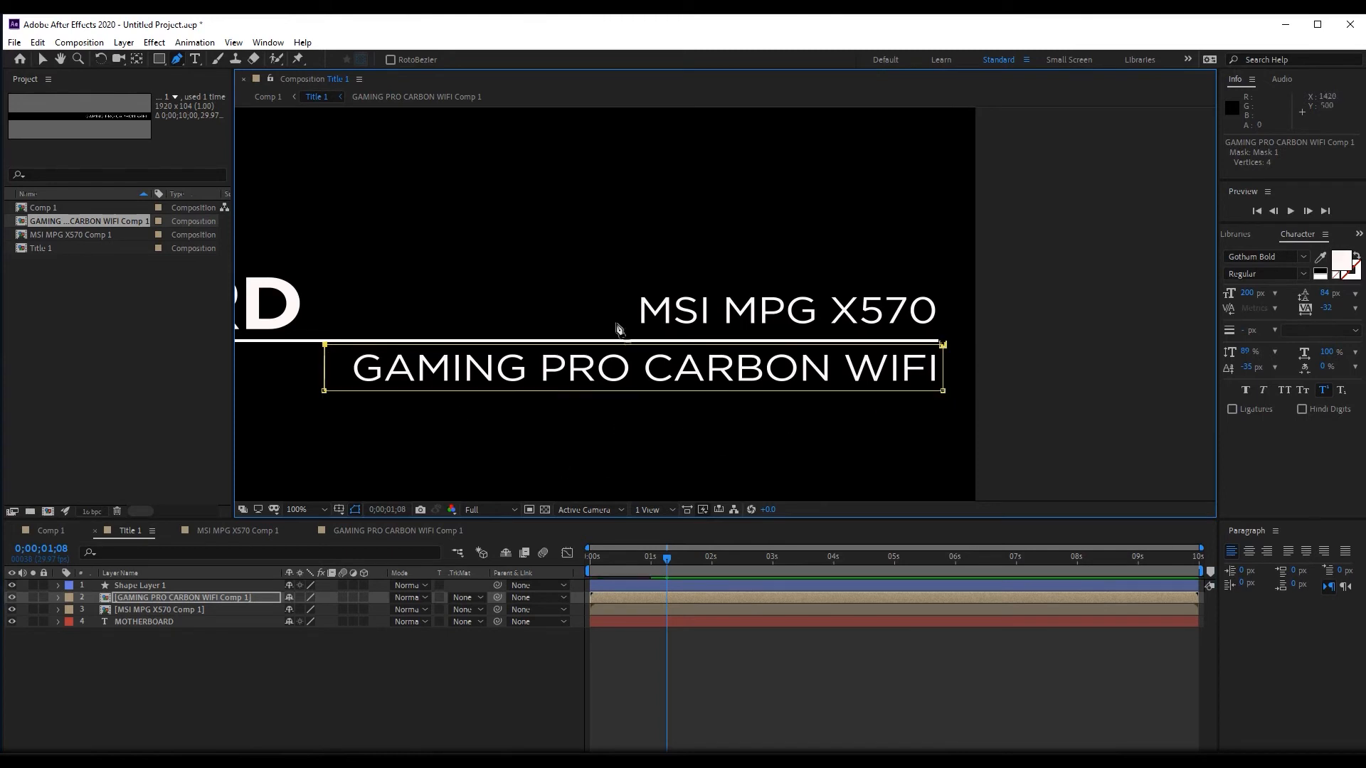
- Stretch the mask's upper edge up to the divider line, to about 107% height, and check the text's slide
{"action": "key", "text": "period"}
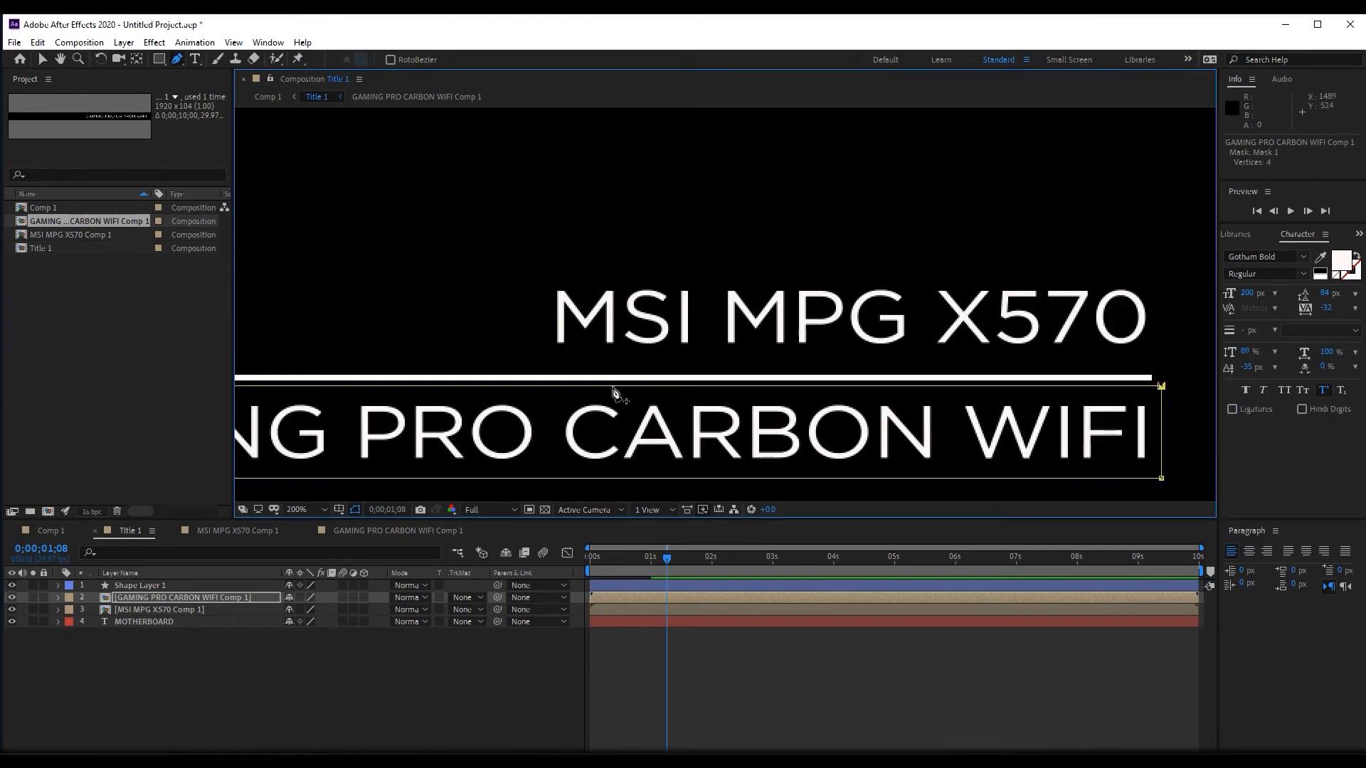
{"action": "left_click", "coordinate": [180, 600]}
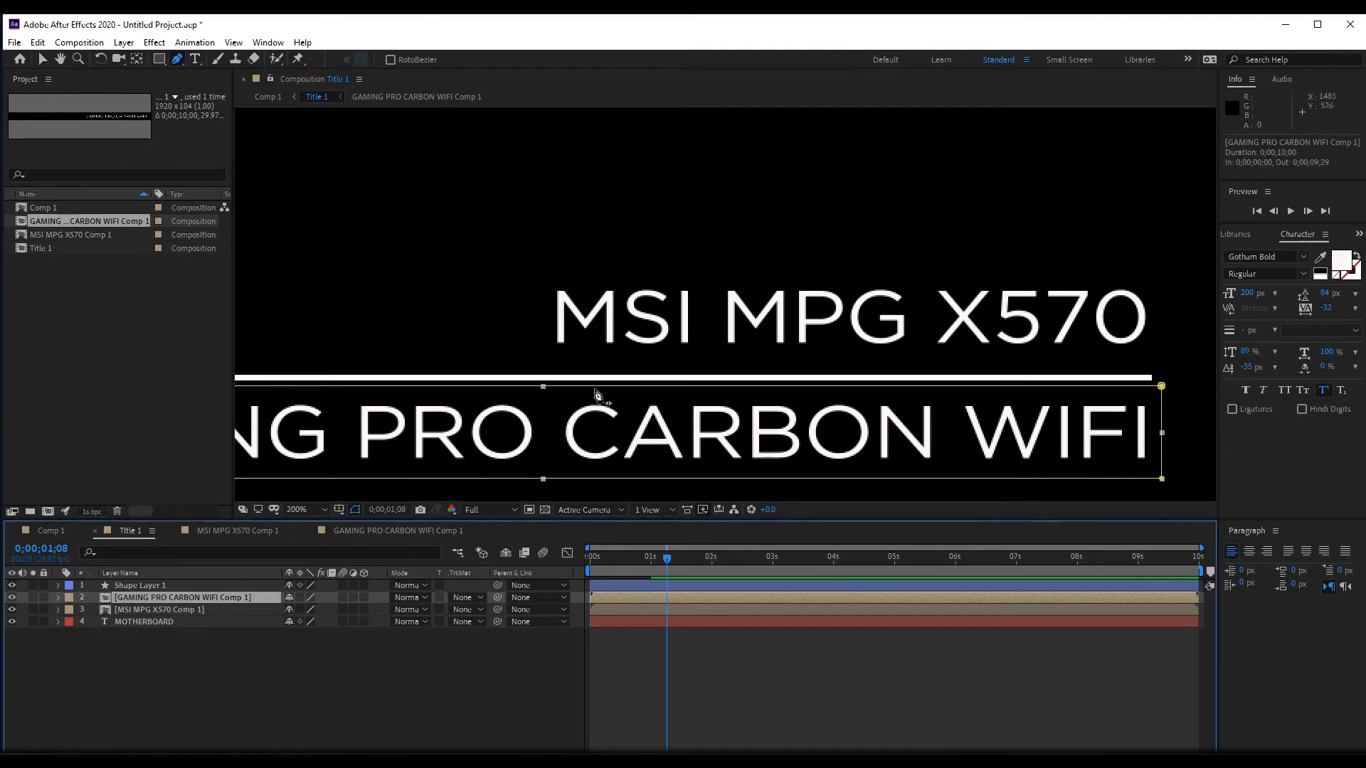
{"action": "key", "text": "v"}
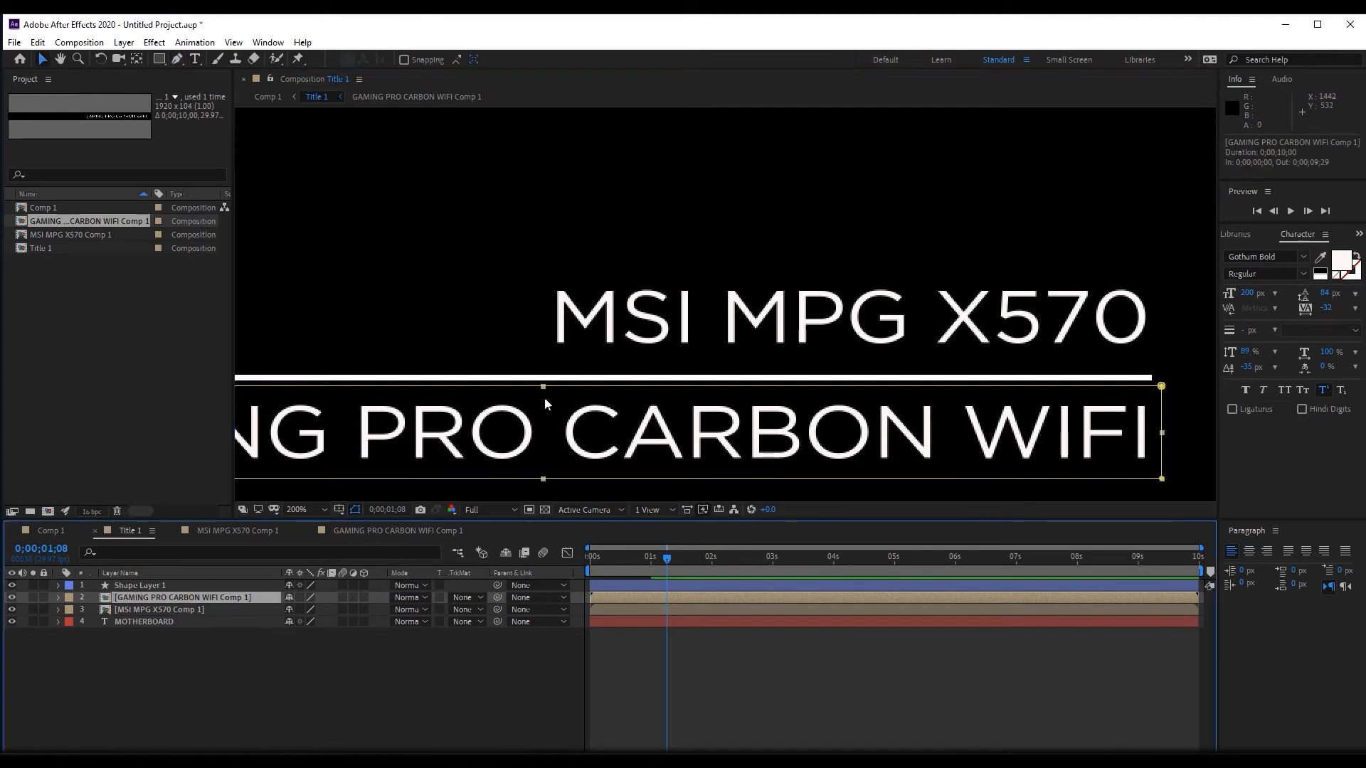
{"action": "left_click", "coordinate": [542, 387]}
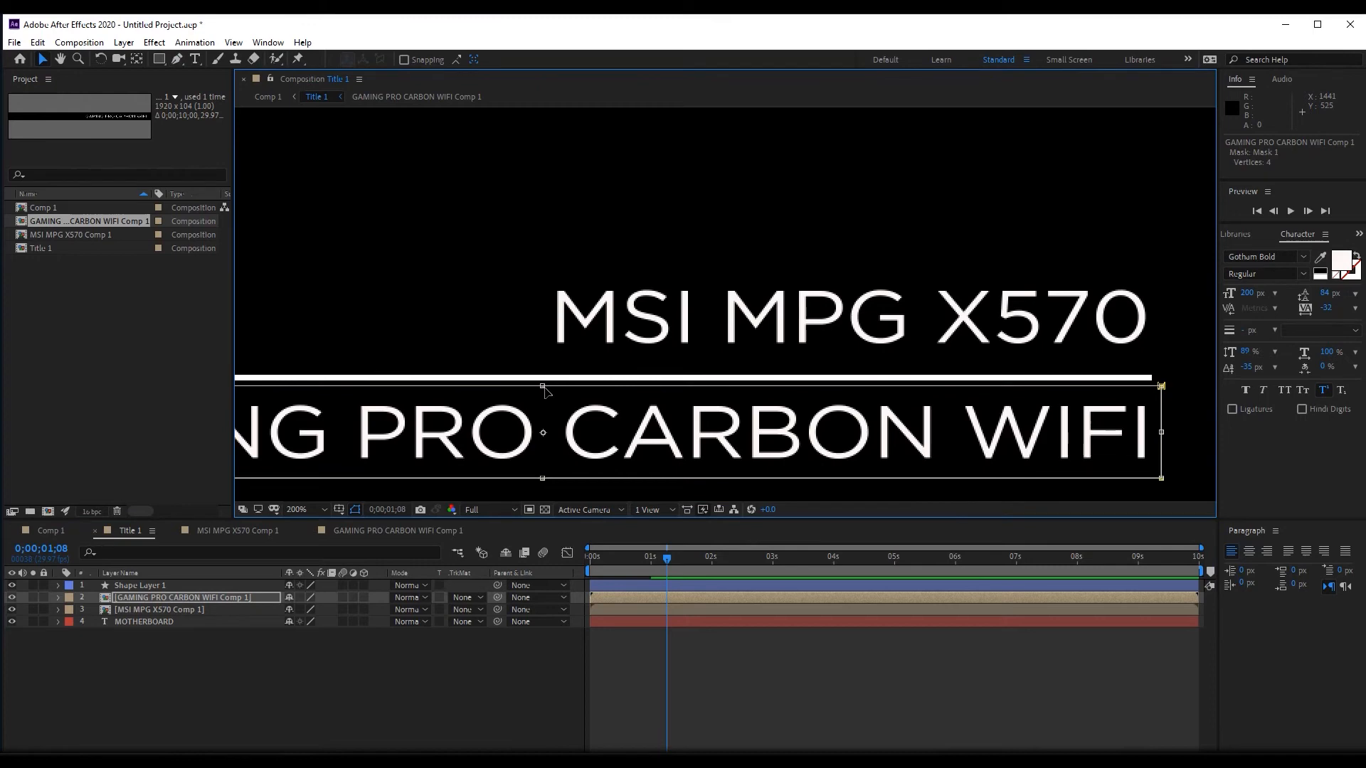
{"action": "left_click_drag", "start_coordinate": [542, 388], "coordinate": [542, 379]}
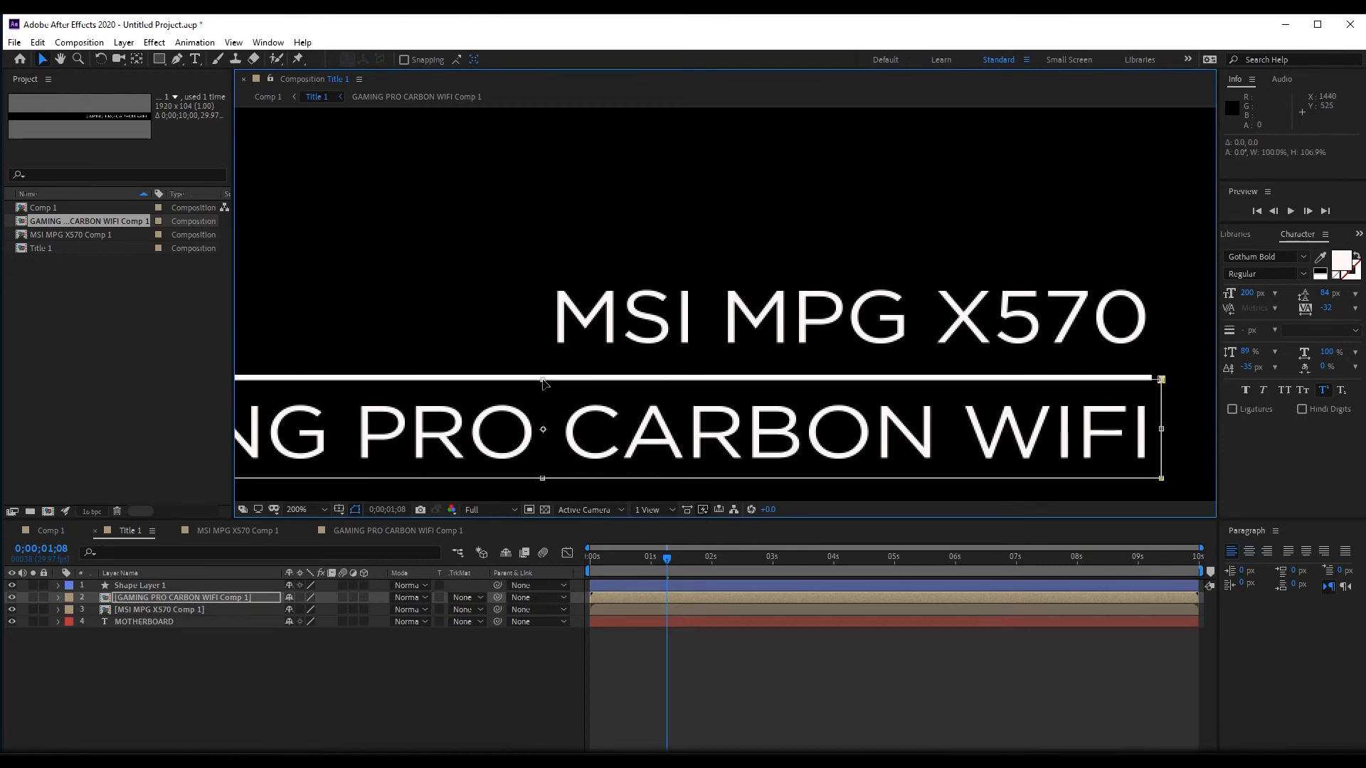
{"action": "mouse_move", "coordinate": [642, 562]}
{"action": "left_mouse_down"}
{"action": "mouse_move", "coordinate": [626, 564]}
{"action": "mouse_move", "coordinate": [665, 557]}
{"action": "mouse_move", "coordinate": [576, 574]}
{"action": "mouse_move", "coordinate": [653, 575]}
{"action": "left_mouse_up"}
{"action": "scroll", "coordinate": [672, 422], "scroll_direction": "down", "scroll_amount": 2}
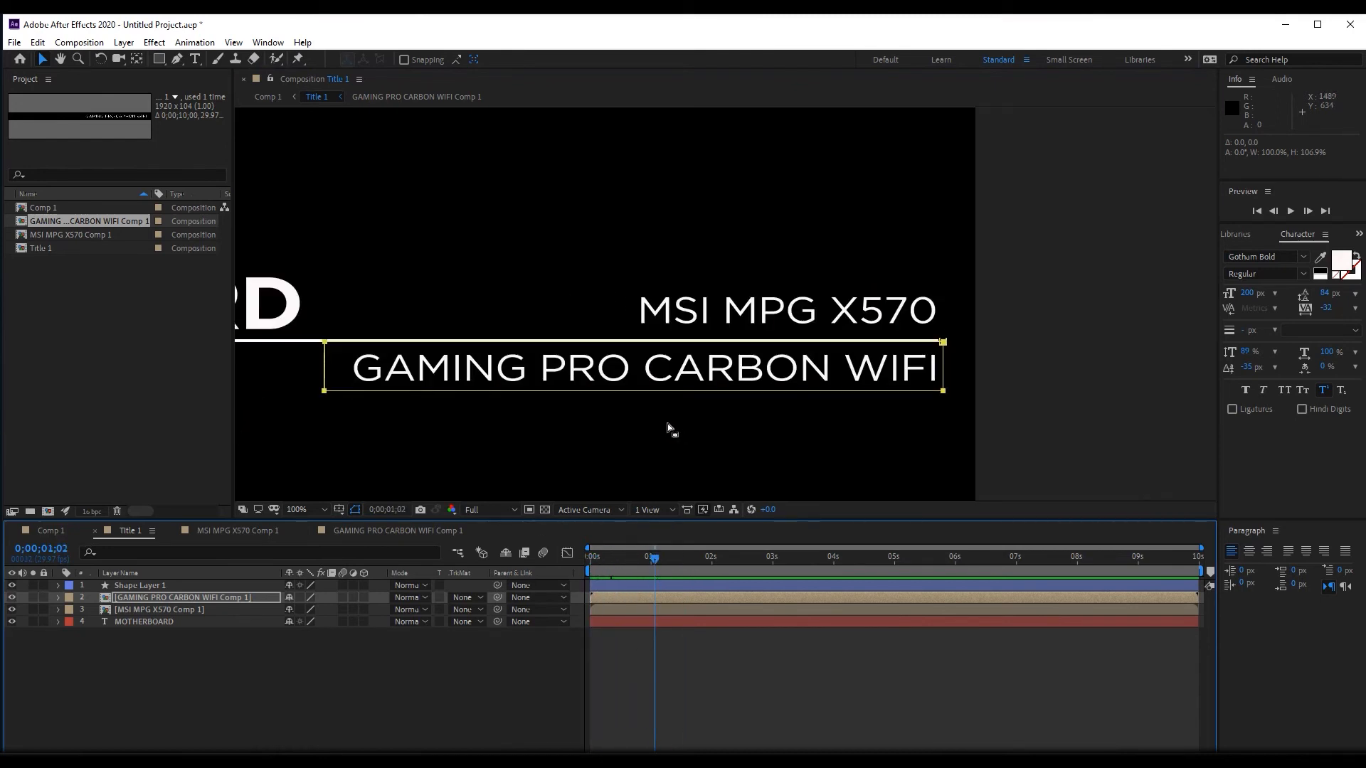
- Check the contents of MSI MPG X570 Comp 1 and rename that composition as Subtitle 1
{"action": "double_click", "coordinate": [173, 610]}
{"action": "mouse_move", "coordinate": [633, 566]}
{"action": "left_mouse_down"}
{"action": "mouse_move", "coordinate": [594, 566]}
{"action": "mouse_move", "coordinate": [640, 566]}
{"action": "left_mouse_up"}
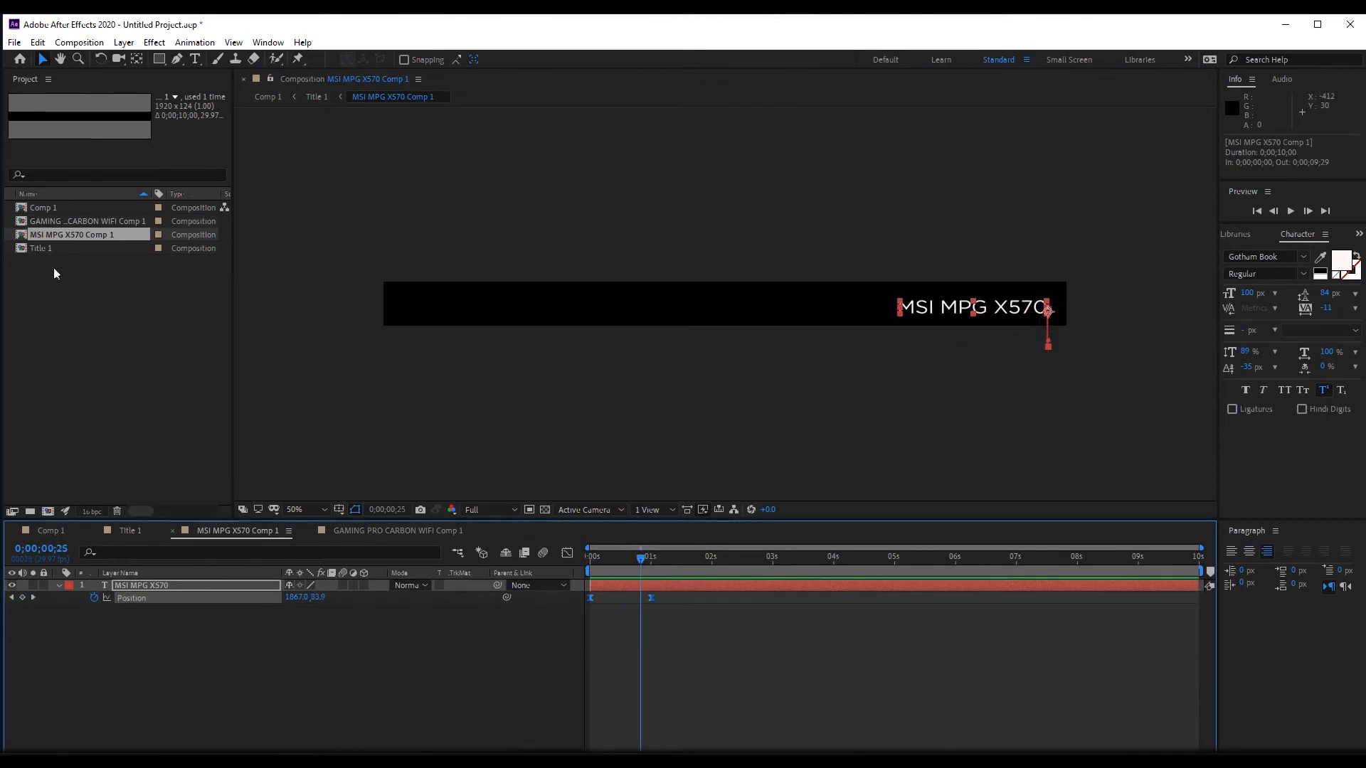
{"action": "left_click", "coordinate": [122, 534]}
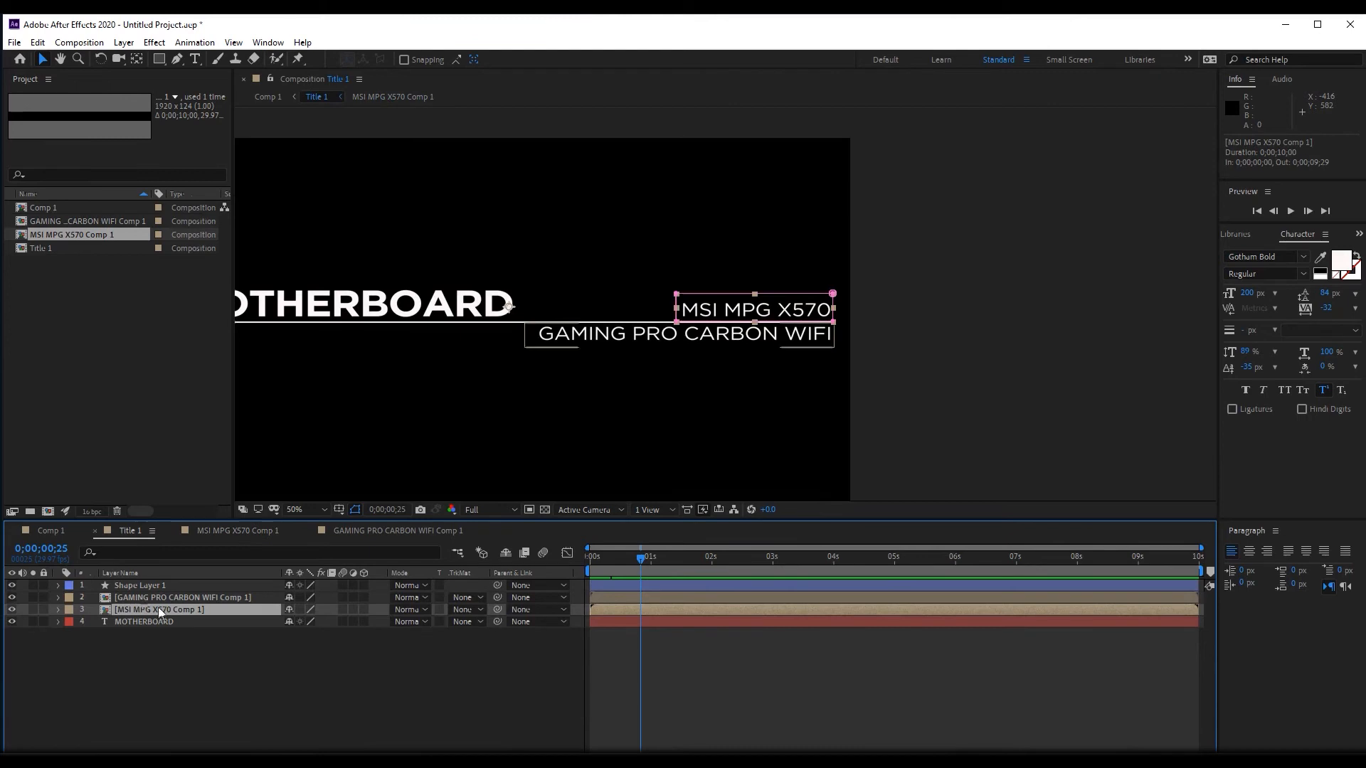
{"action": "left_click", "coordinate": [121, 233]}
{"action": "key", "text": "Return"}
{"action": "type", "text": "Subn"}
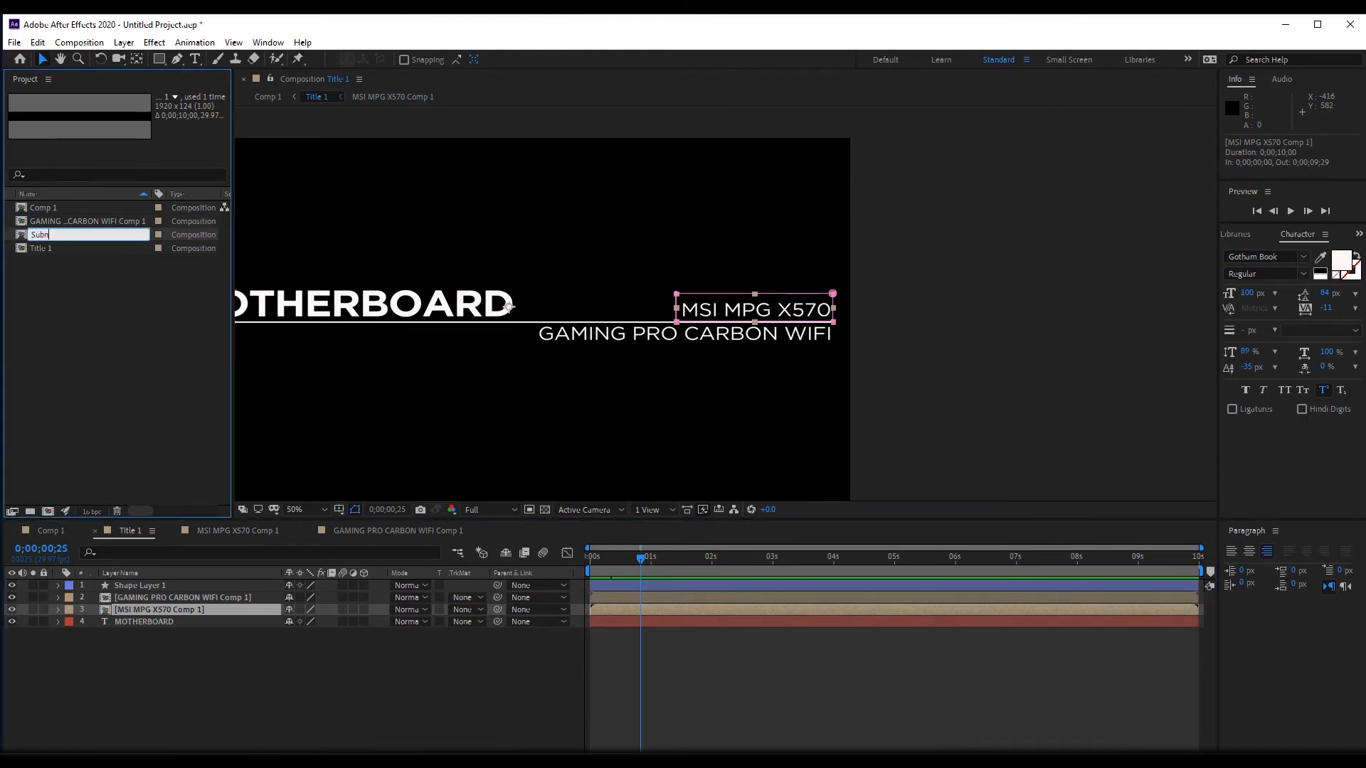
{"action": "type", "text": "itle 1"}
{"action": "key", "text": "Return"}
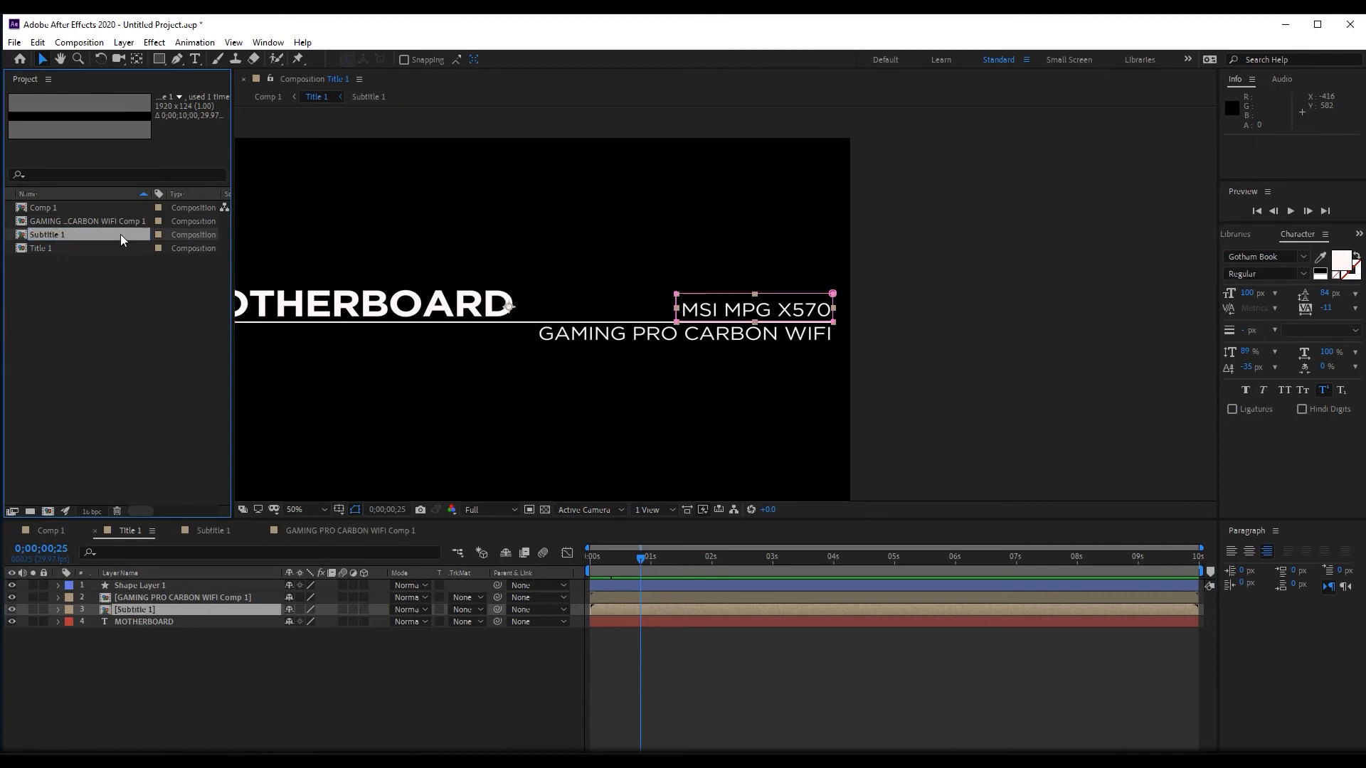
- Rename the GAMING PRO CARBON WIFI Comp 1 composition as Subtitle_Below_1
{"action": "left_click", "coordinate": [192, 596]}
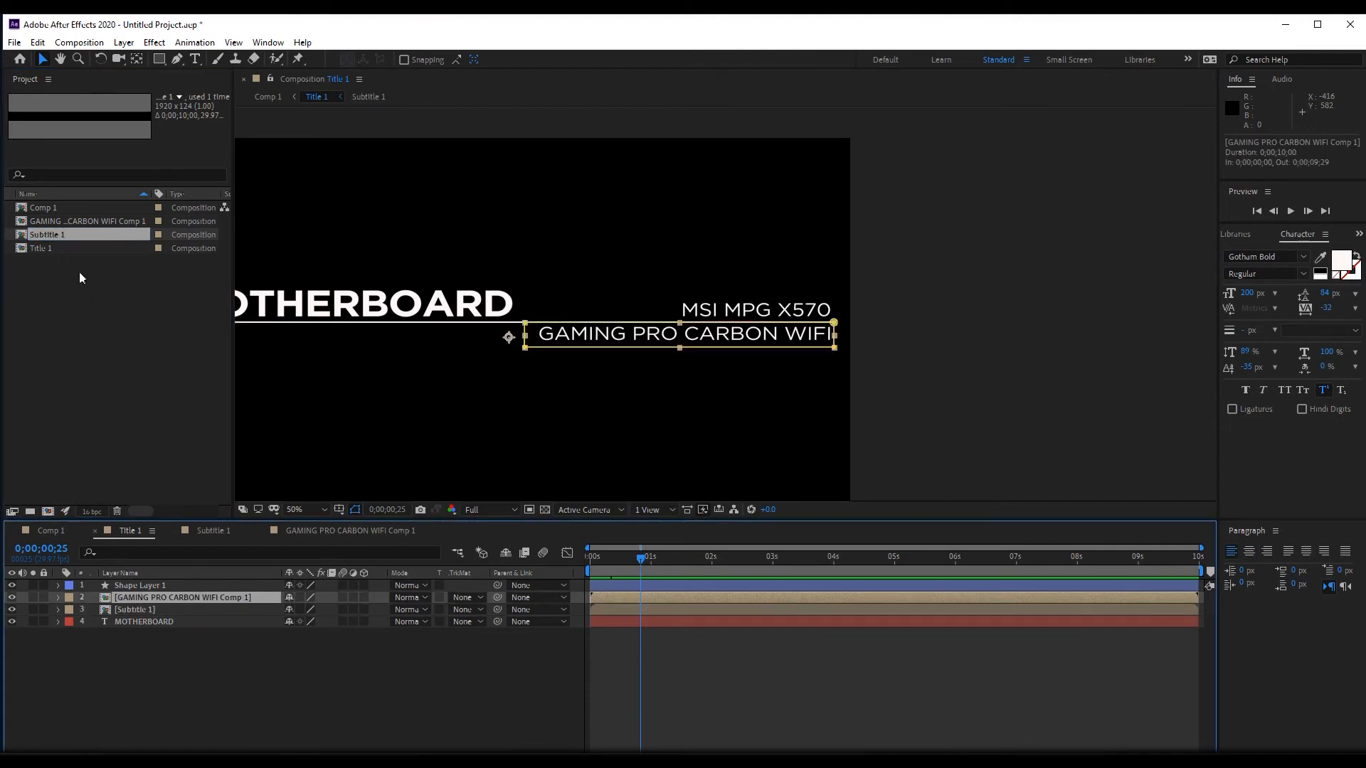
{"action": "left_click", "coordinate": [80, 222]}
{"action": "key", "text": "Return"}
{"action": "type", "text": "Subtitle"}
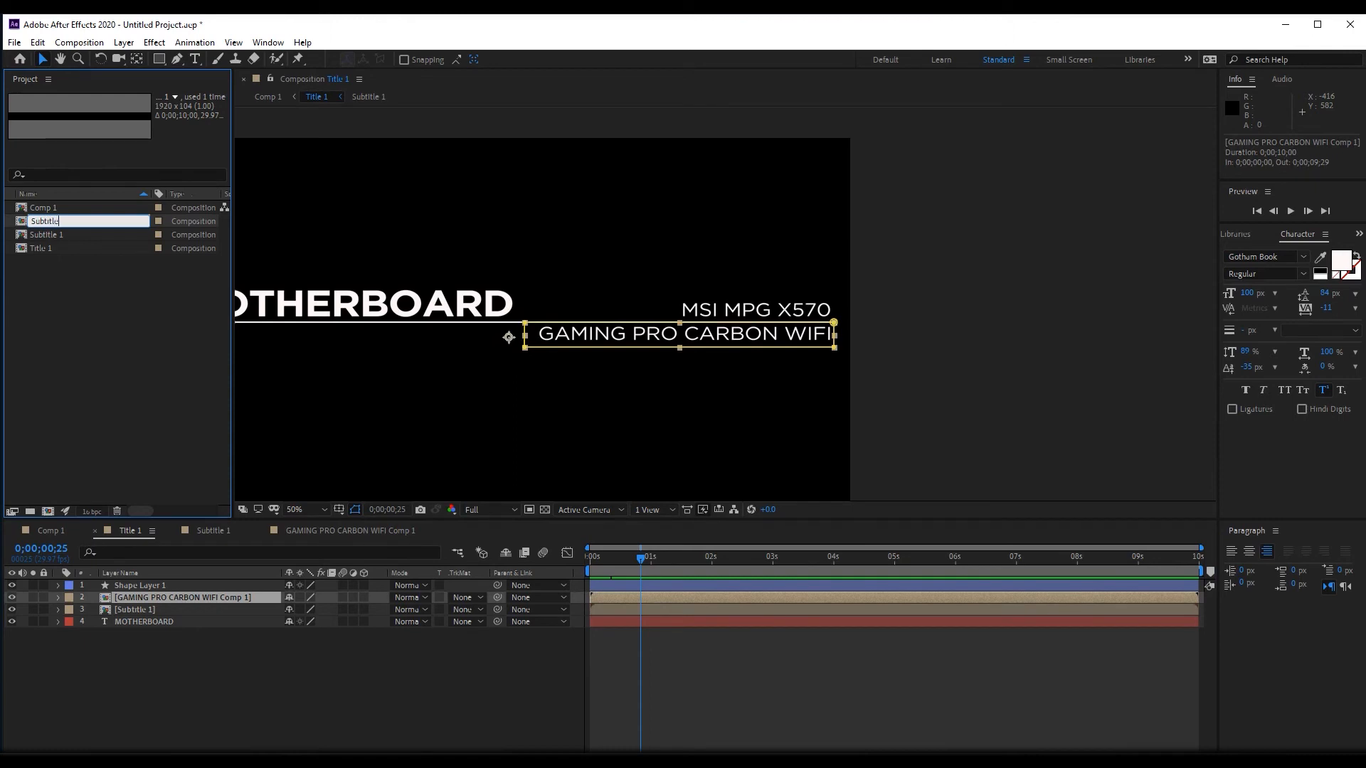
{"action": "type", "text": "_Below_1"}
{"action": "key", "text": "Return"}
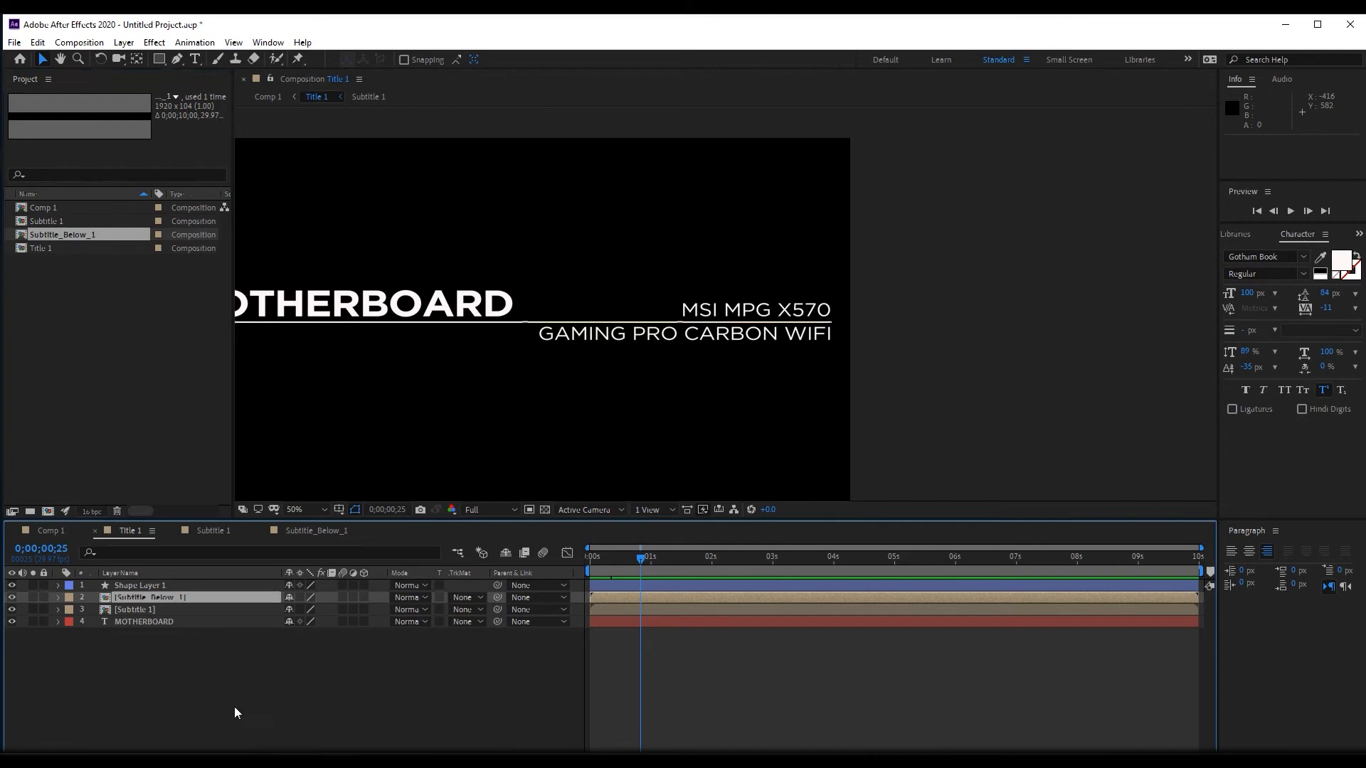
{"action": "left_click", "coordinate": [233, 706]}
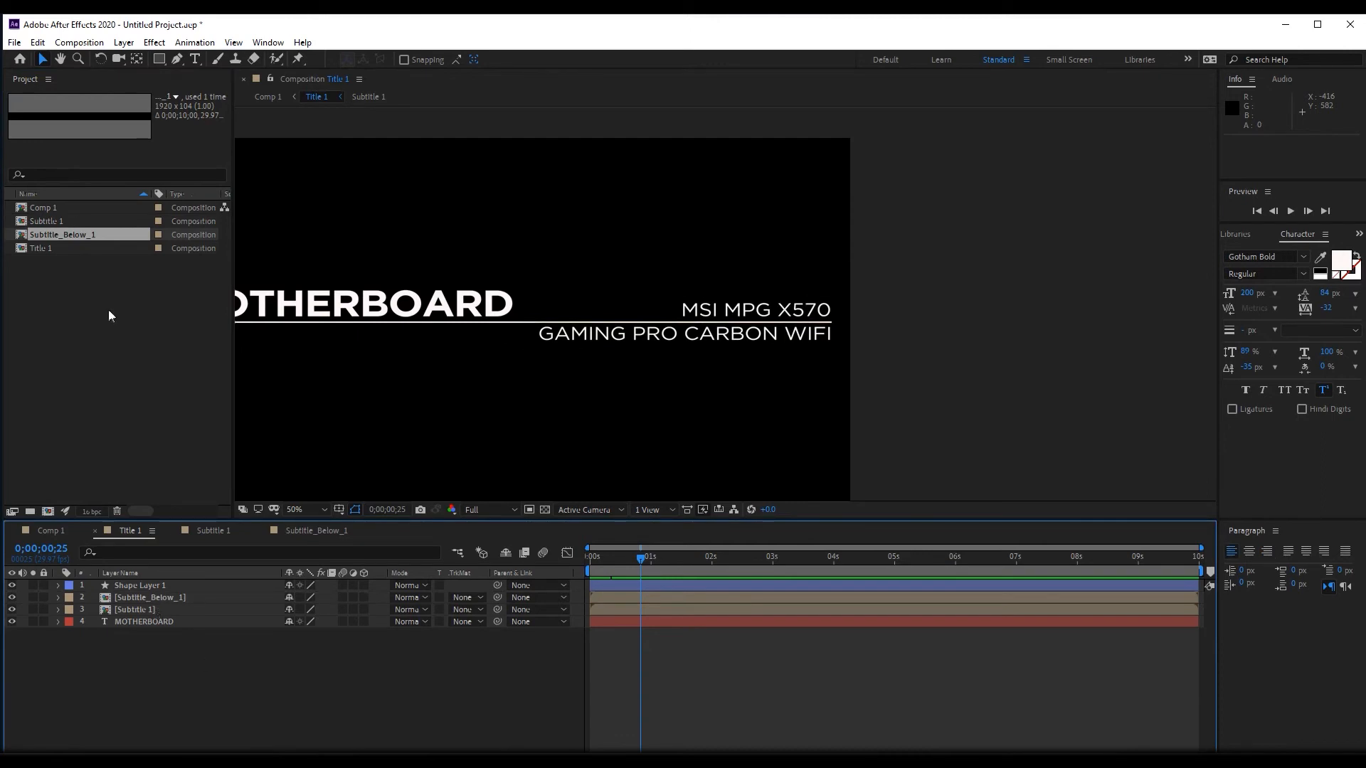
- Duplicate the Subtitle 1 composition, open the copy, and select its MSI MPG X570 text for editing
{"action": "left_click", "coordinate": [56, 213]}
{"action": "key", "text": "ctrl+d"}
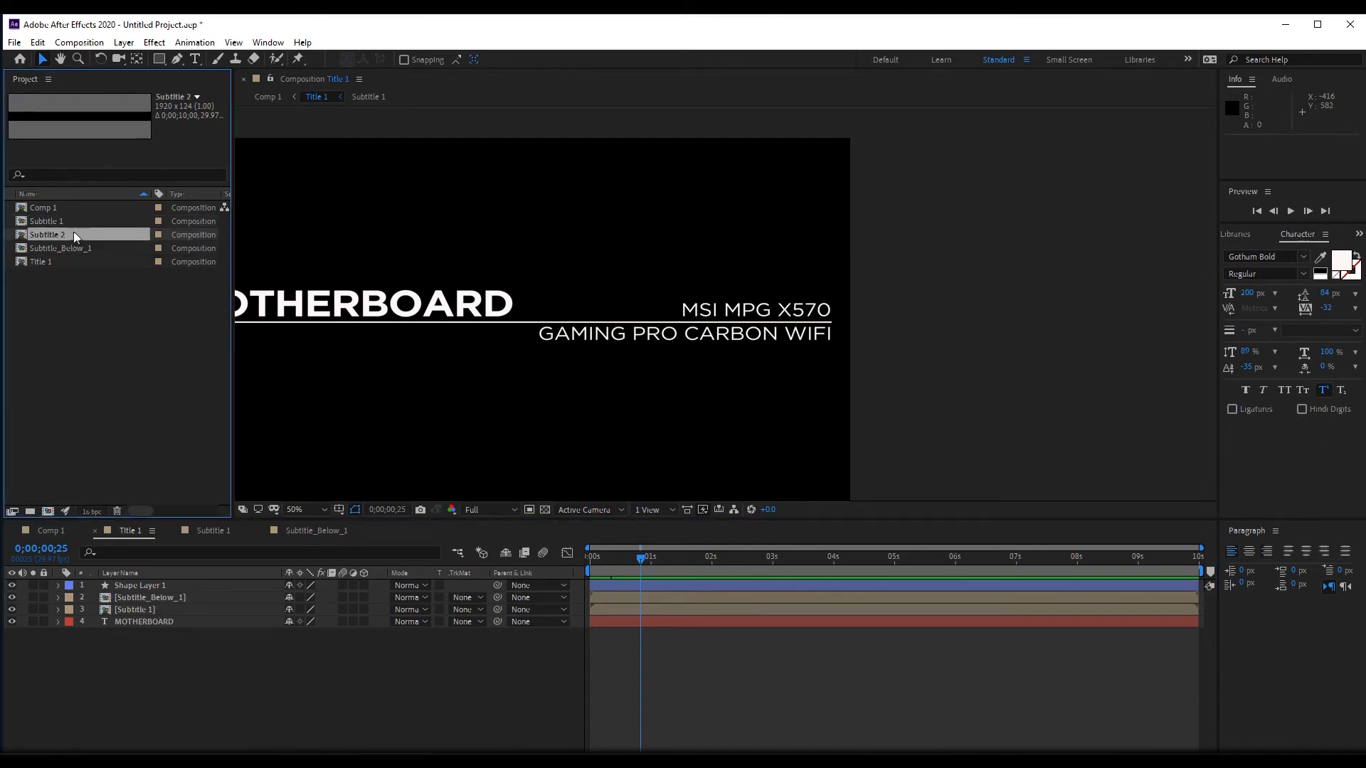
{"action": "double_click", "coordinate": [59, 232]}
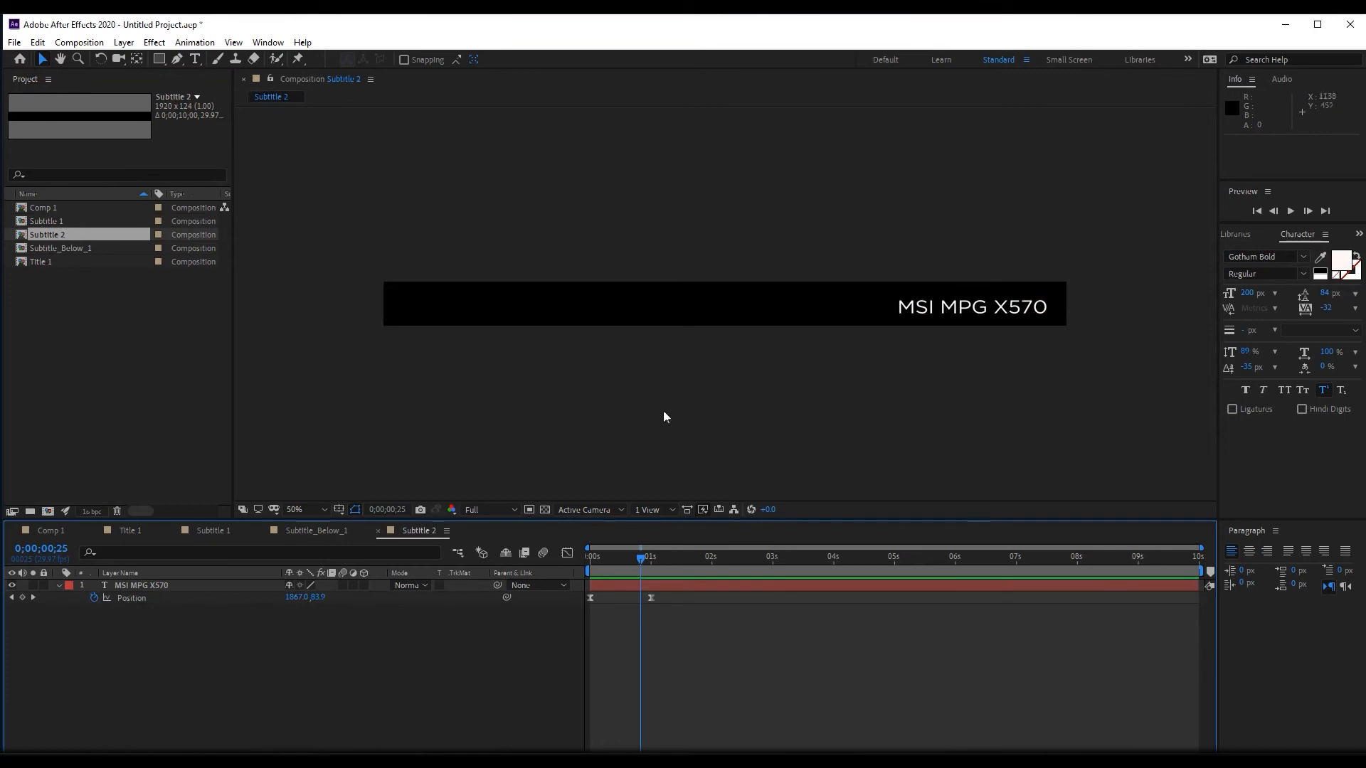
{"action": "double_click", "coordinate": [151, 586]}
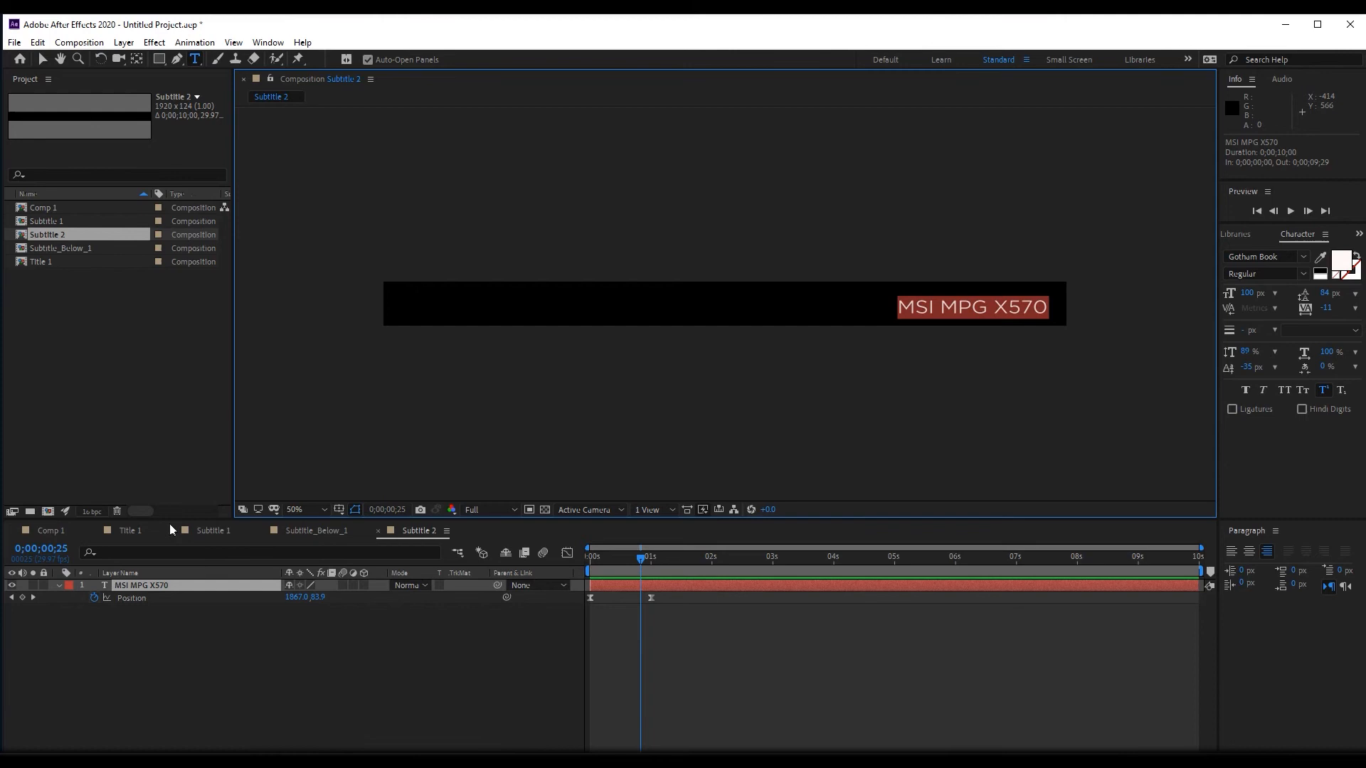
- Look over the Title 1 layout, then switch to the reference video and skip ahead to the SSD title at 0:01:04
{"action": "left_click", "coordinate": [130, 536]}
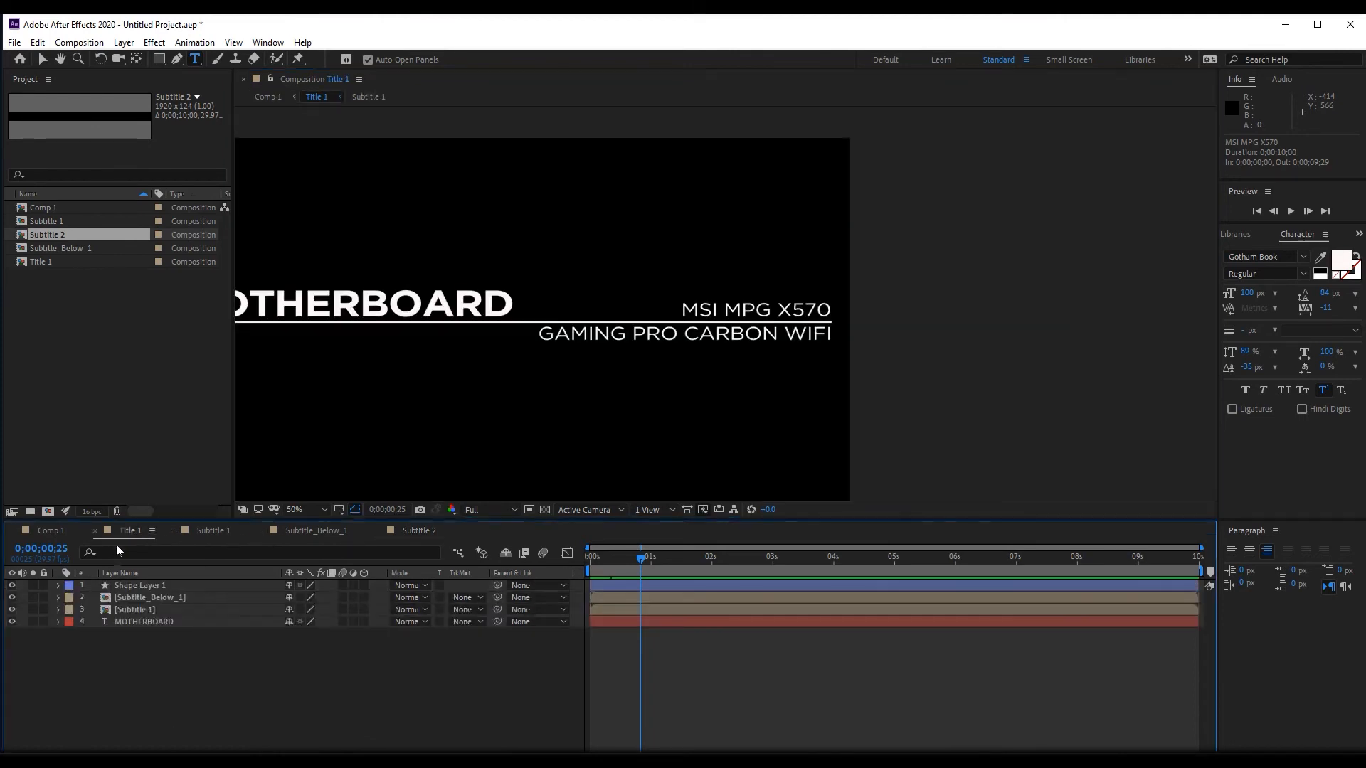
{"action": "scroll", "coordinate": [707, 373], "scroll_direction": "down", "scroll_amount": 2}
{"action": "key", "text": "h"}
{"action": "left_click_drag", "start_coordinate": [567, 385], "coordinate": [688, 370]}
{"action": "scroll", "coordinate": [786, 353], "scroll_direction": "up", "scroll_amount": 2}
{"action": "left_click_drag", "start_coordinate": [700, 305], "coordinate": [629, 352]}
{"action": "key", "text": "v"}
{"action": "left_click", "coordinate": [592, 729]}
{"action": "key", "text": "alt+Tab"}
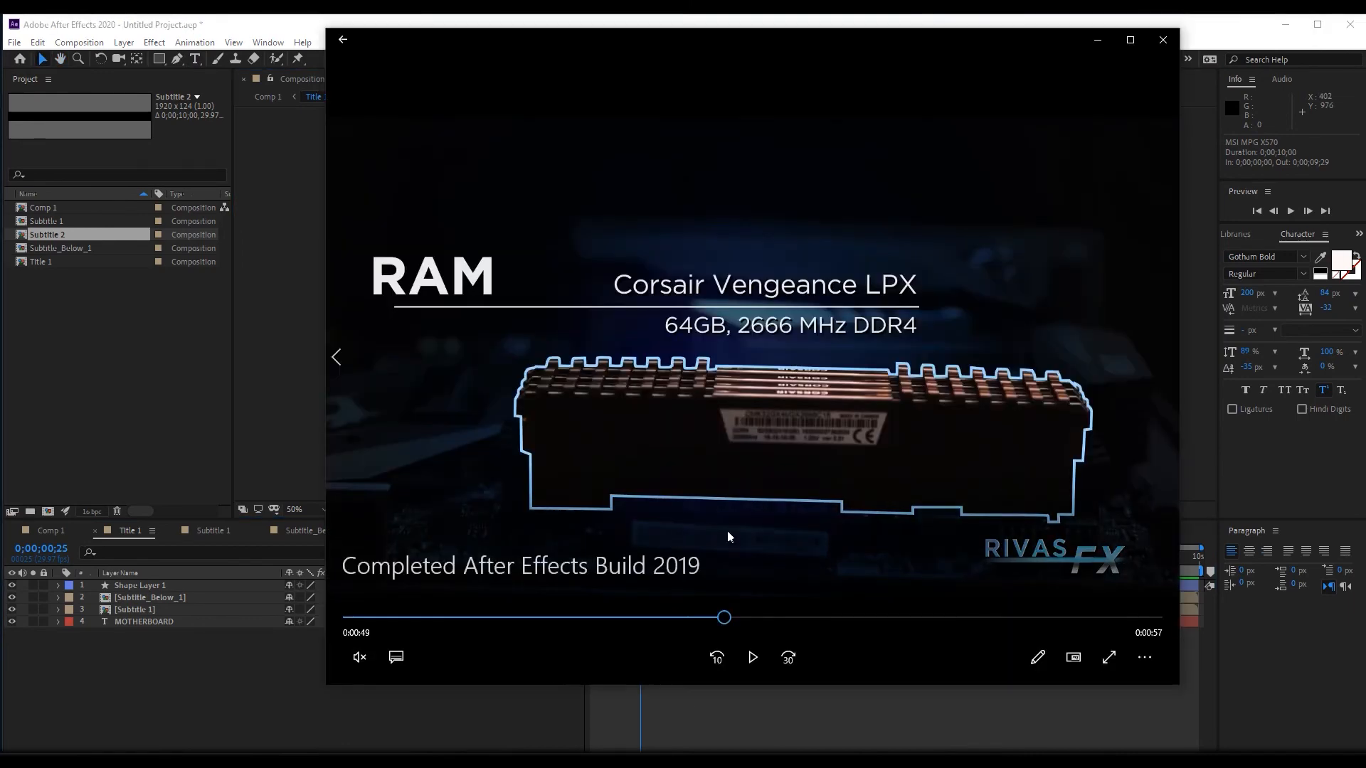
{"action": "left_click_drag", "start_coordinate": [726, 618], "coordinate": [843, 618]}
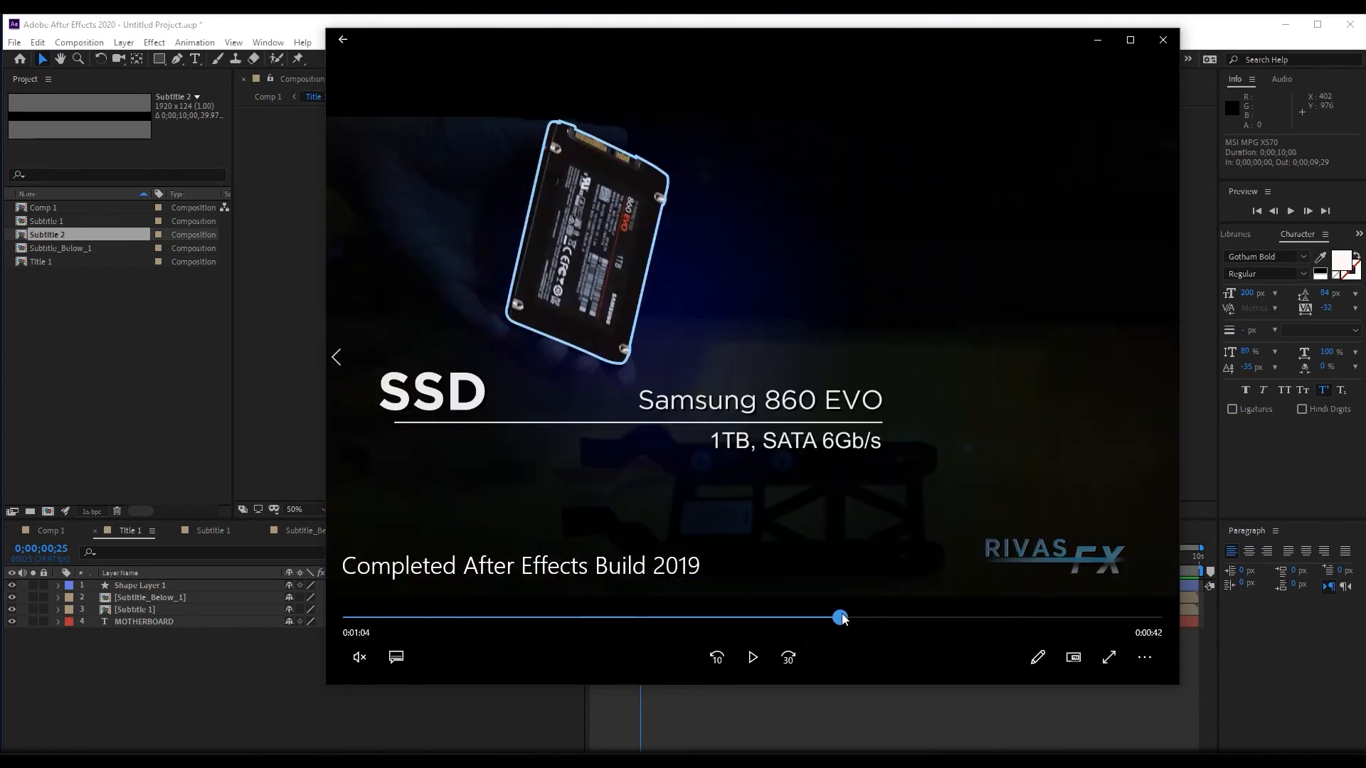
- Return to After Effects and crop the Title 1 composition to a full-width region of interest about 242 px high around the title and subtitles
{"action": "left_click", "coordinate": [271, 20]}
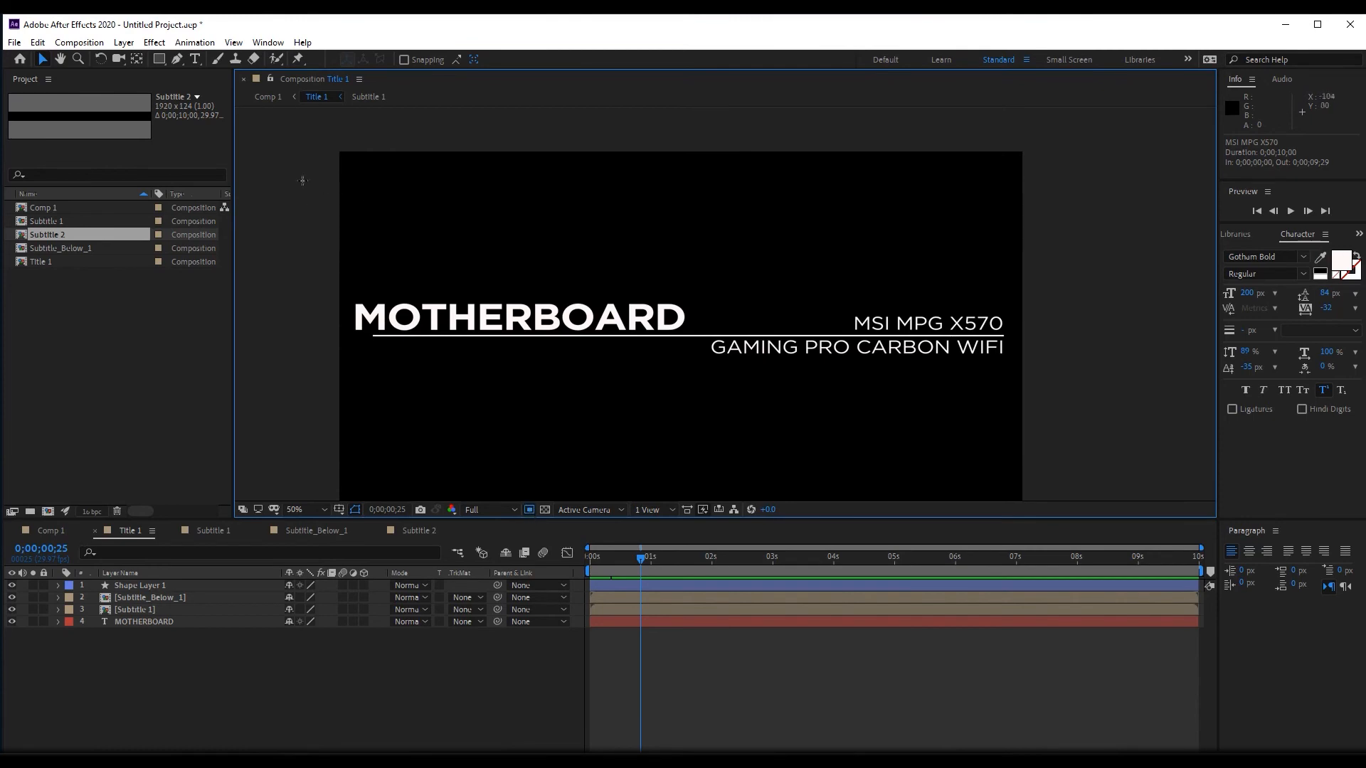
{"action": "left_click_drag", "start_coordinate": [327, 275], "coordinate": [1070, 378]}
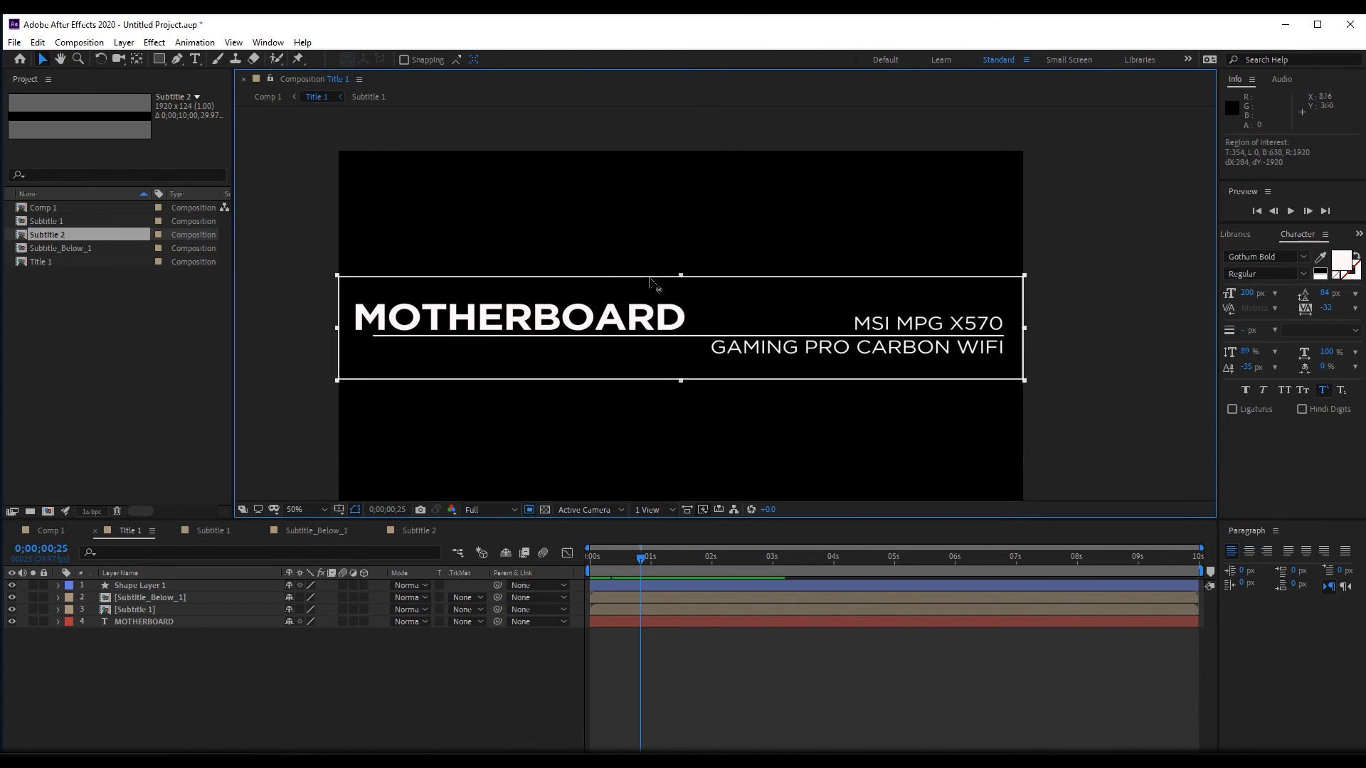
{"action": "left_click_drag", "start_coordinate": [680, 276], "coordinate": [681, 285]}
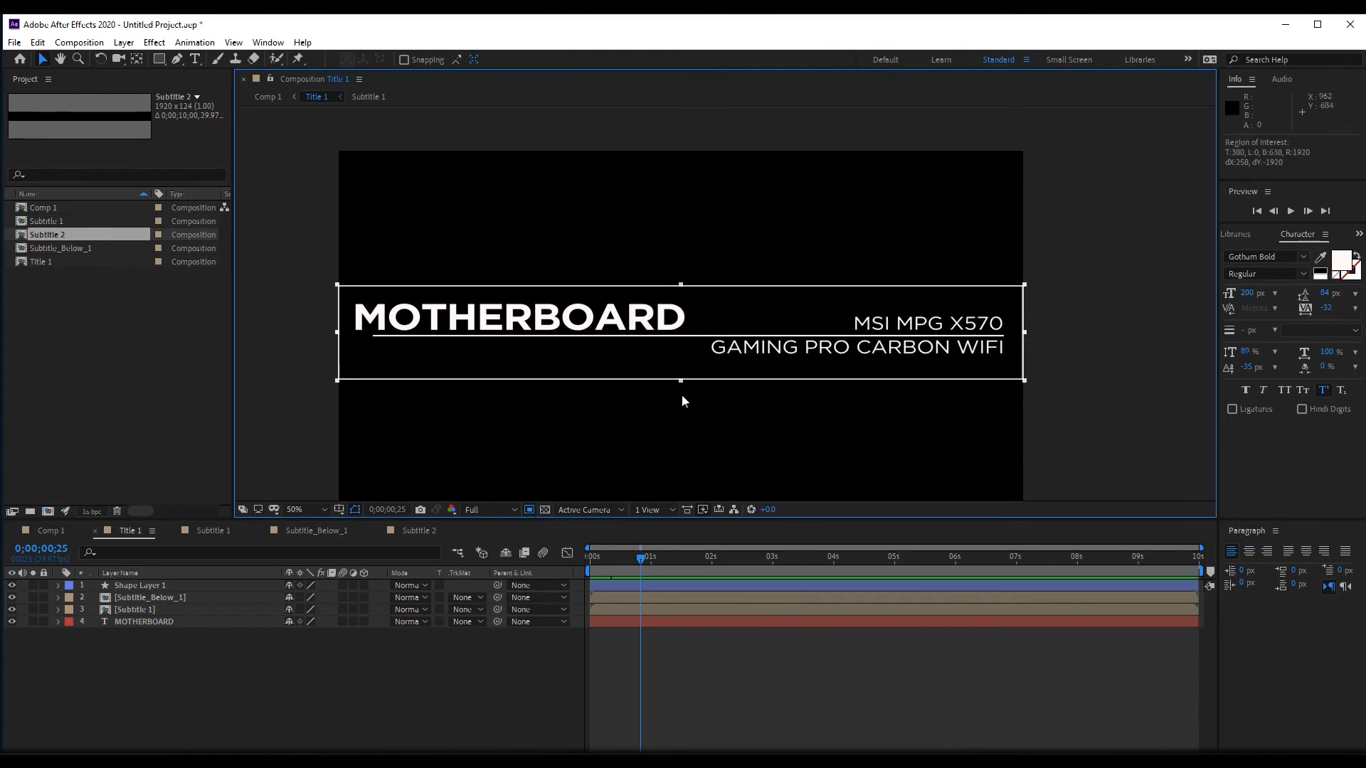
{"action": "left_click_drag", "start_coordinate": [681, 380], "coordinate": [681, 375]}
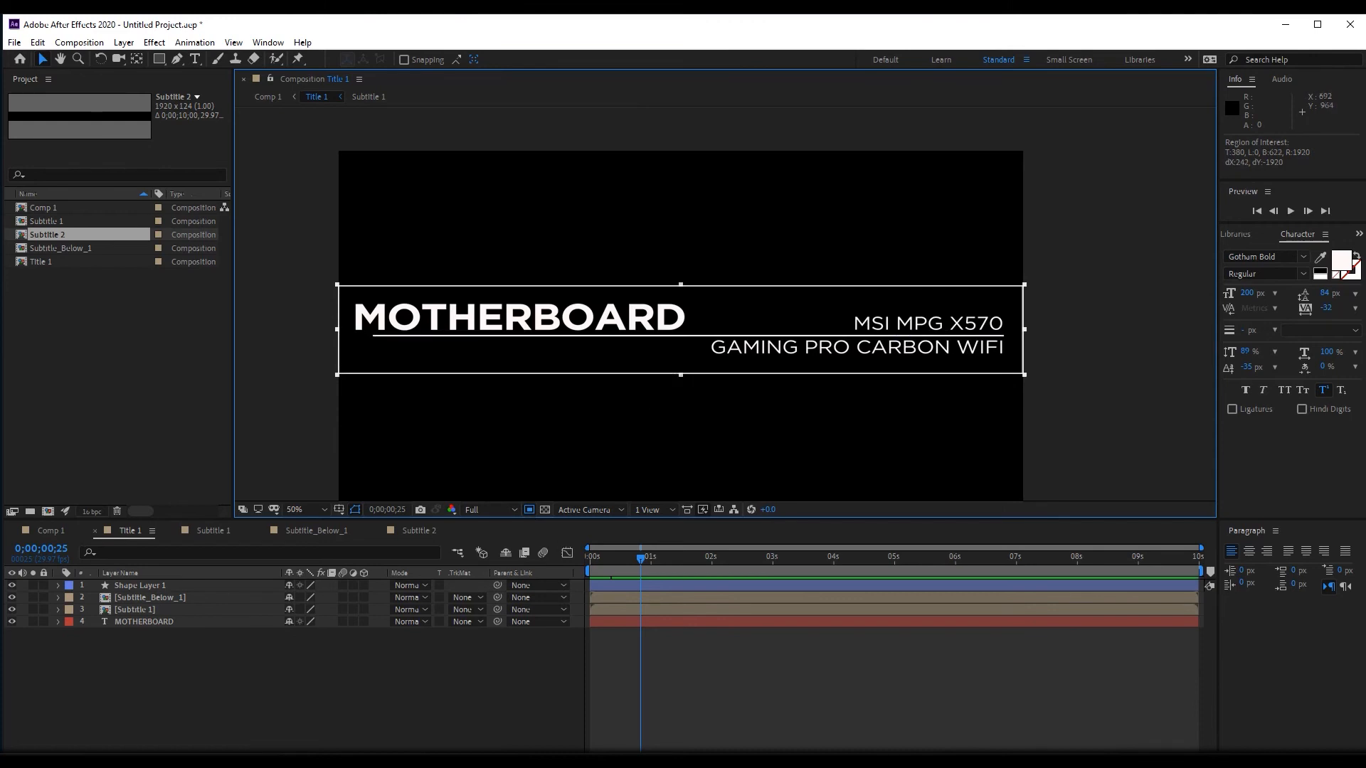
{"action": "left_click_drag", "start_coordinate": [662, 557], "coordinate": [689, 557]}
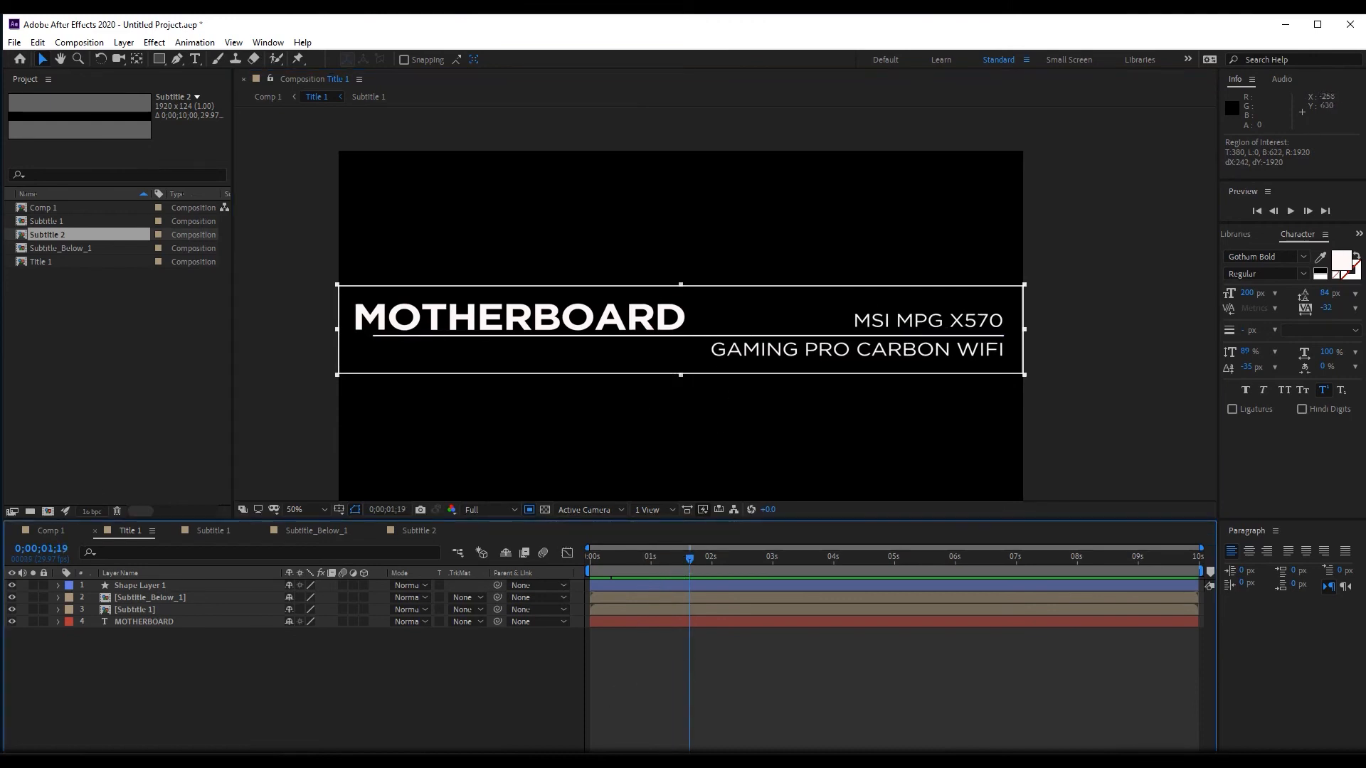
{"action": "left_click", "coordinate": [78, 42]}
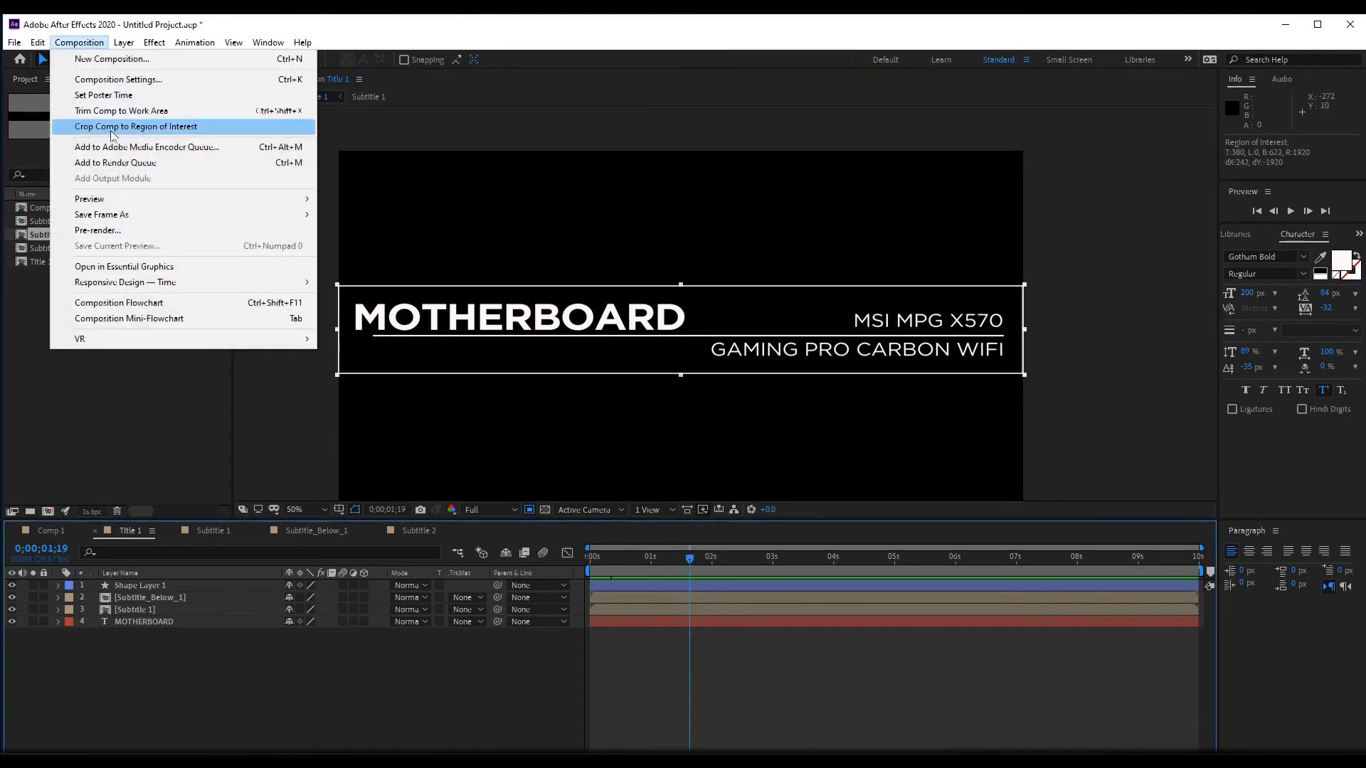
{"action": "left_click", "coordinate": [109, 127]}
{"action": "mouse_move", "coordinate": [662, 558]}
{"action": "left_mouse_down"}
{"action": "mouse_move", "coordinate": [567, 559]}
{"action": "mouse_move", "coordinate": [688, 563]}
{"action": "left_mouse_up"}
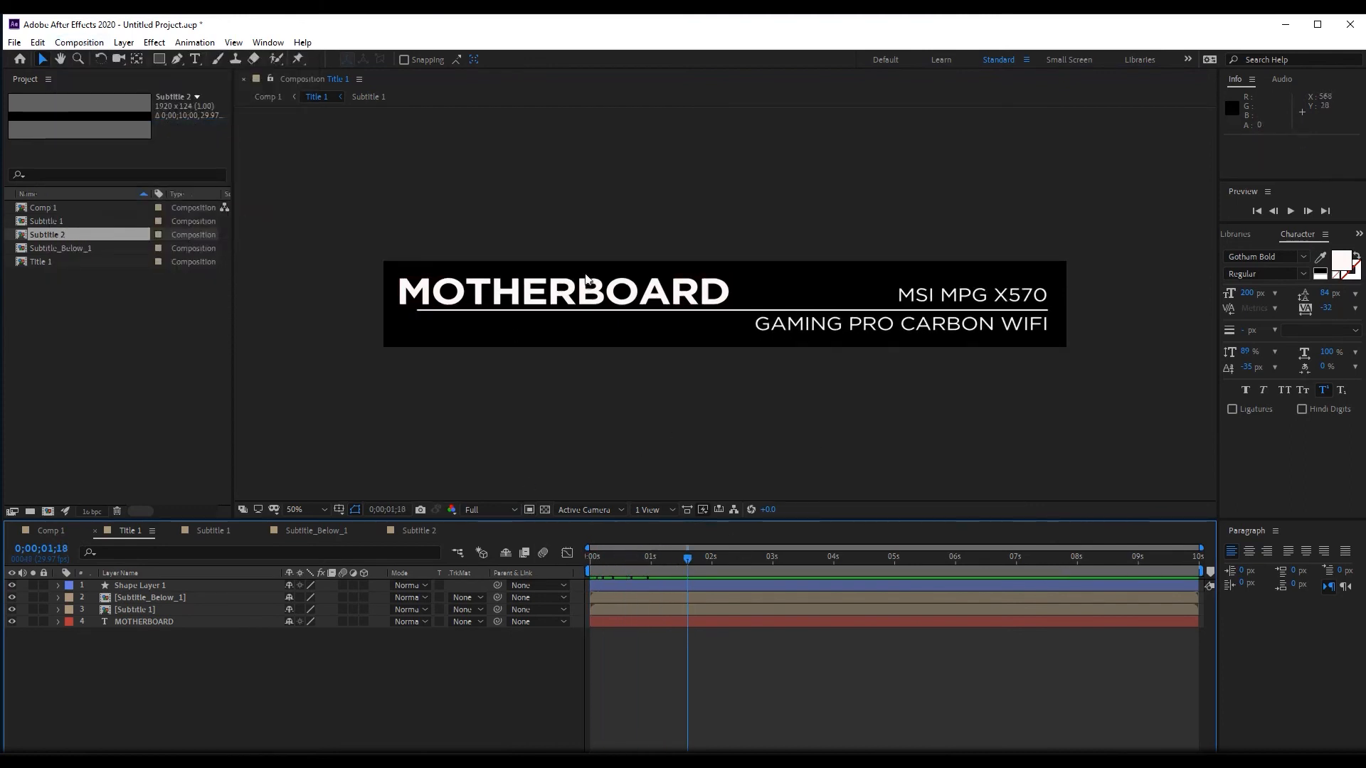
- Try replacing the MOTHERBOARD title text with SSD
{"action": "left_click", "coordinate": [159, 619]}
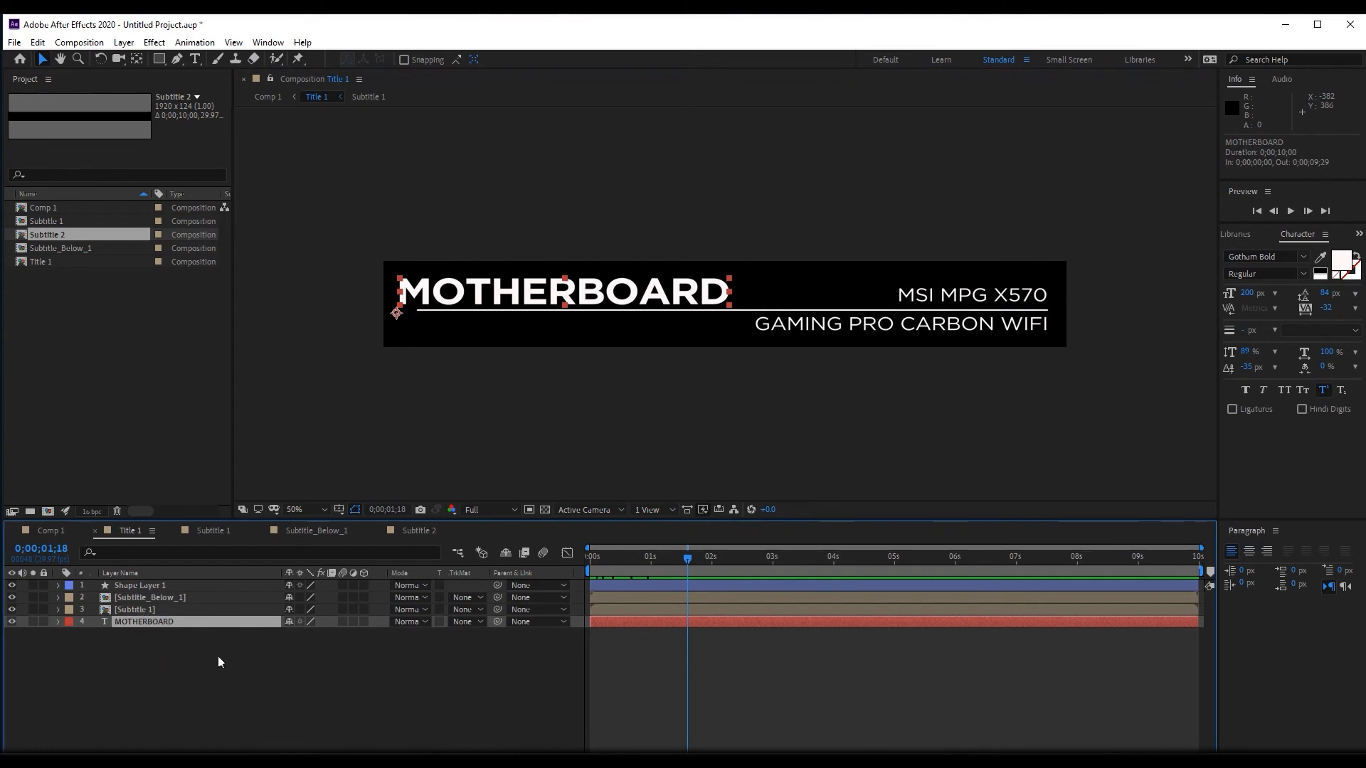
{"action": "double_click", "coordinate": [141, 621]}
{"action": "type", "text": "SSD"}
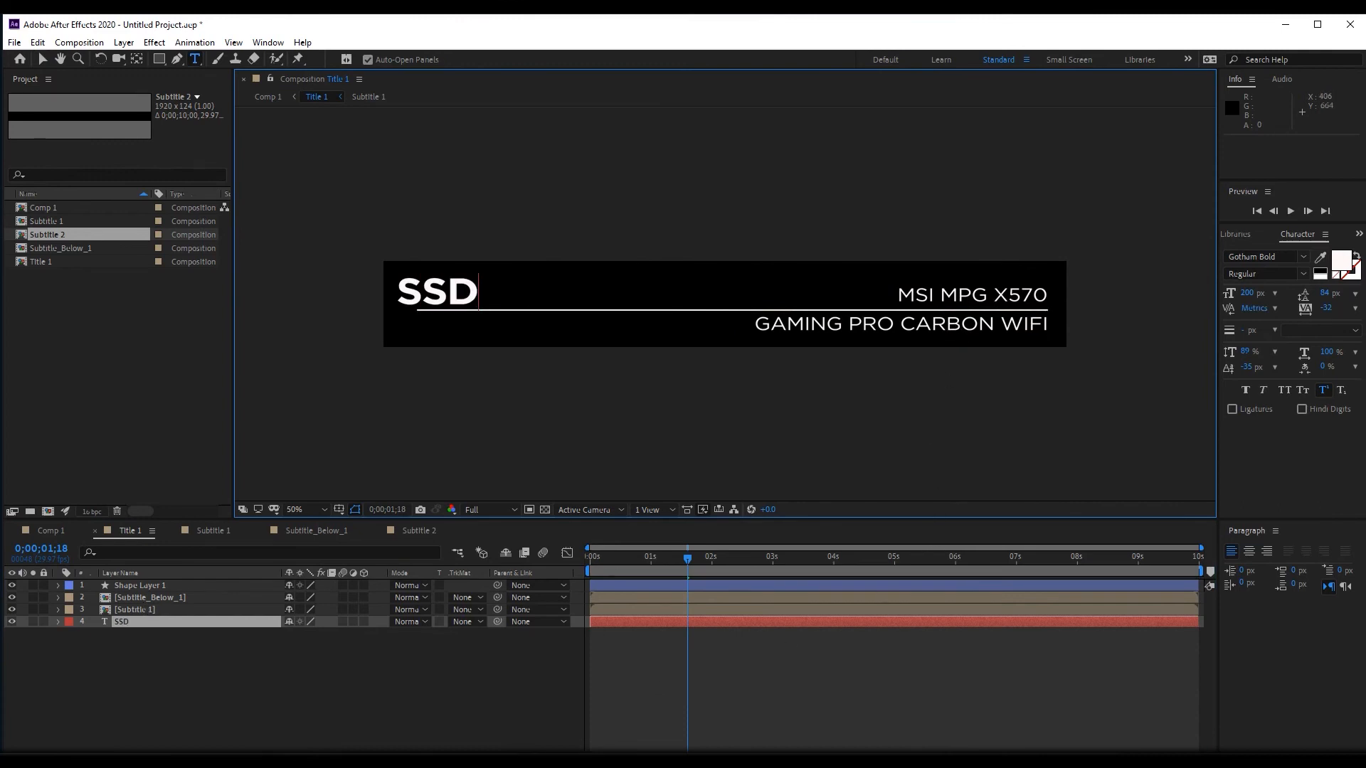
{"action": "type", "text": "v"}
- Try moving the Subtitle_Below_1 and Subtitle 1 layers together about 386 px horizontally toward the shortened title
{"action": "left_click", "coordinate": [162, 599]}
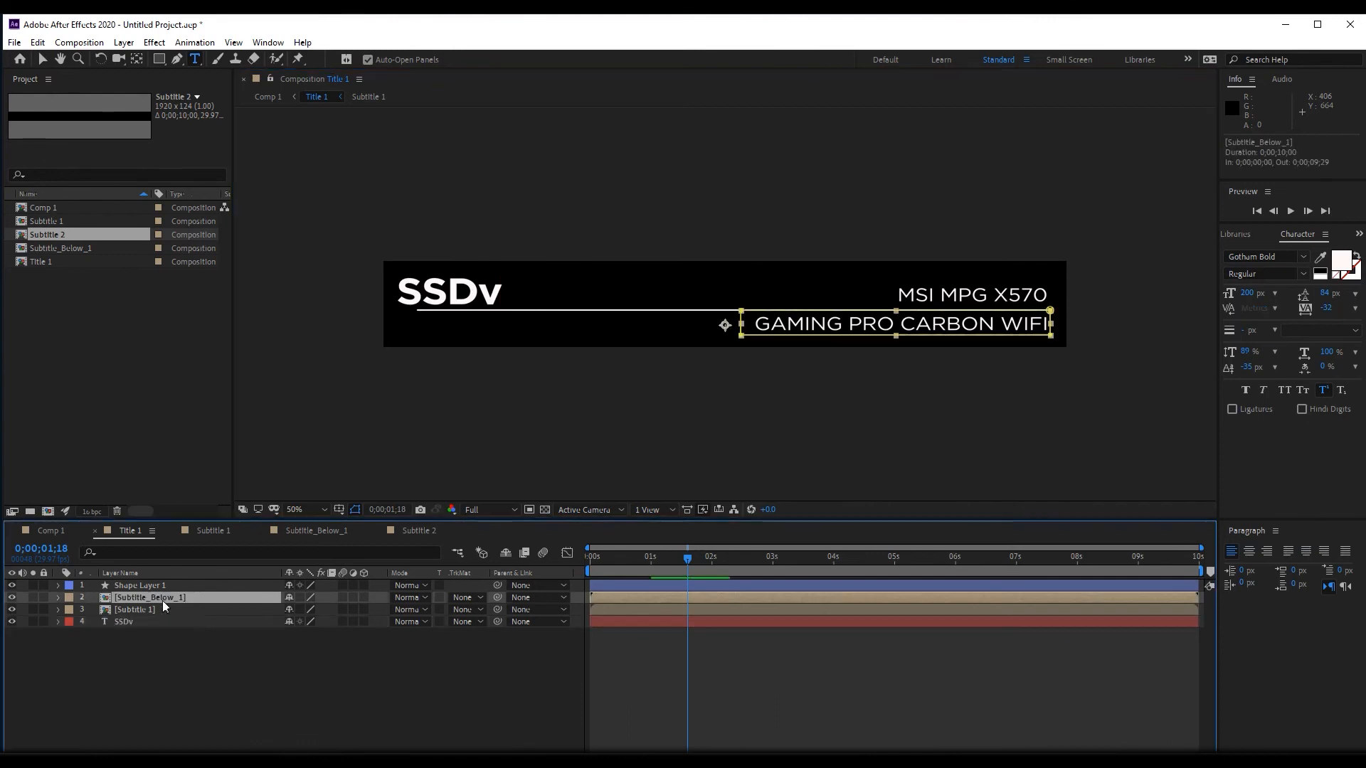
{"action": "left_click", "coordinate": [158, 612], "text": "shift"}
{"action": "key", "text": "v"}
{"action": "left_click", "coordinate": [952, 293]}
{"action": "left_click_drag", "start_coordinate": [952, 293], "coordinate": [815, 293]}
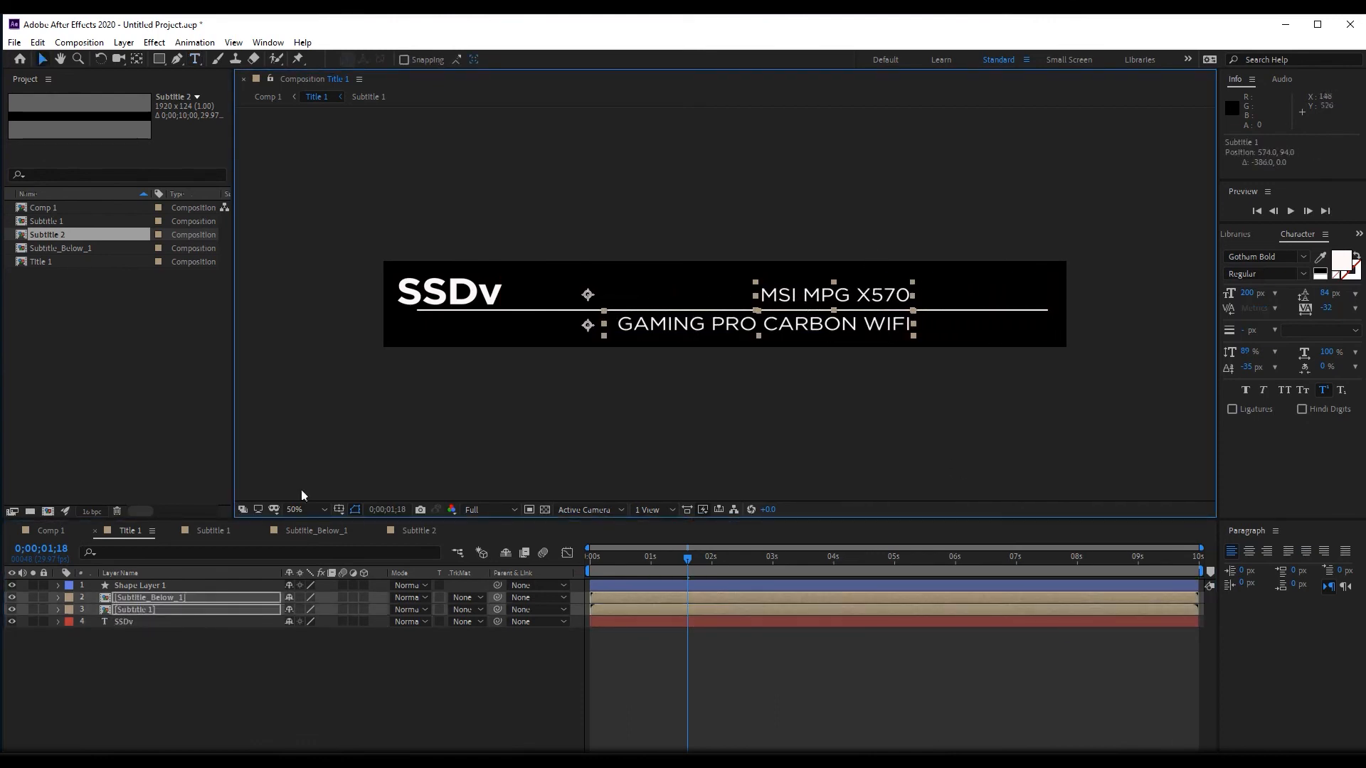
- Try shortening the divider line so its far end lines up with the moved subtitles' edge
{"action": "left_click", "coordinate": [149, 586]}
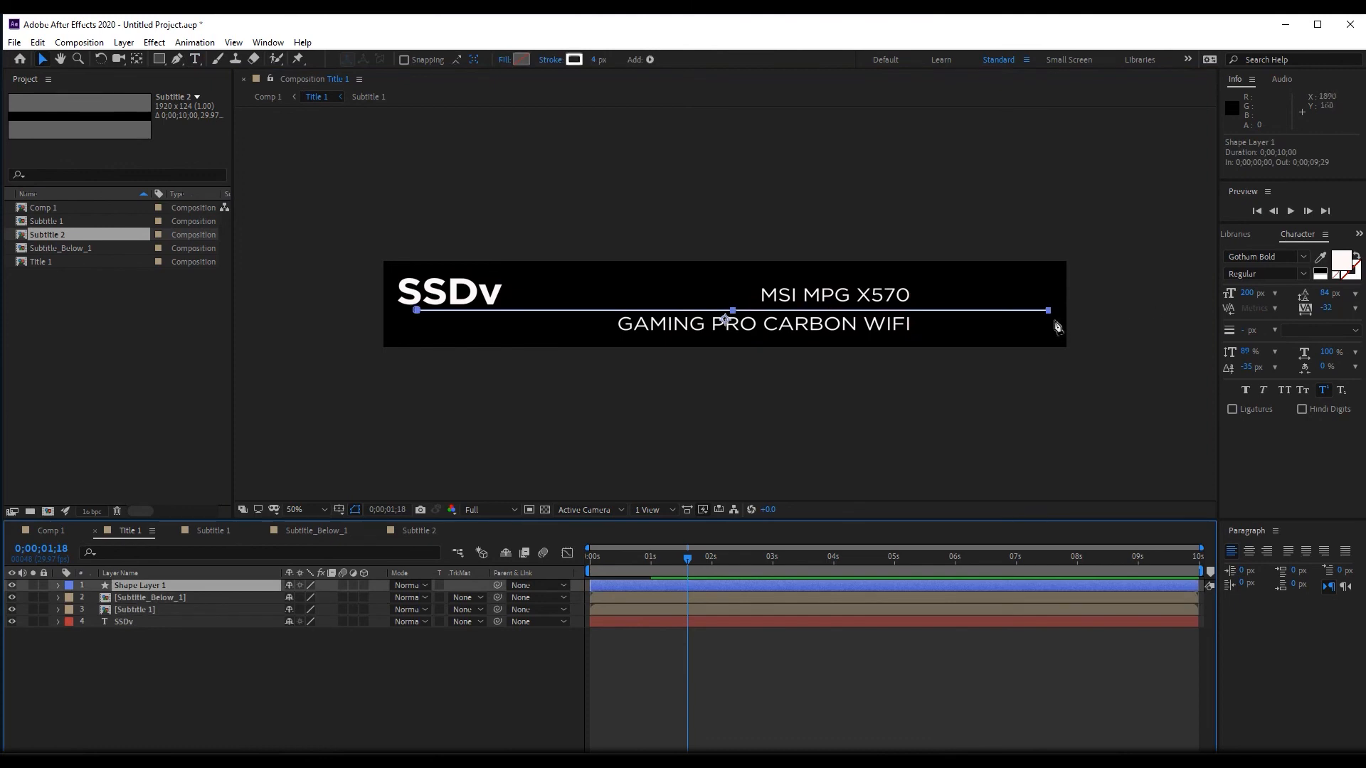
{"action": "key", "text": "g"}
{"action": "left_click_drag", "start_coordinate": [1047, 311], "coordinate": [918, 310]}
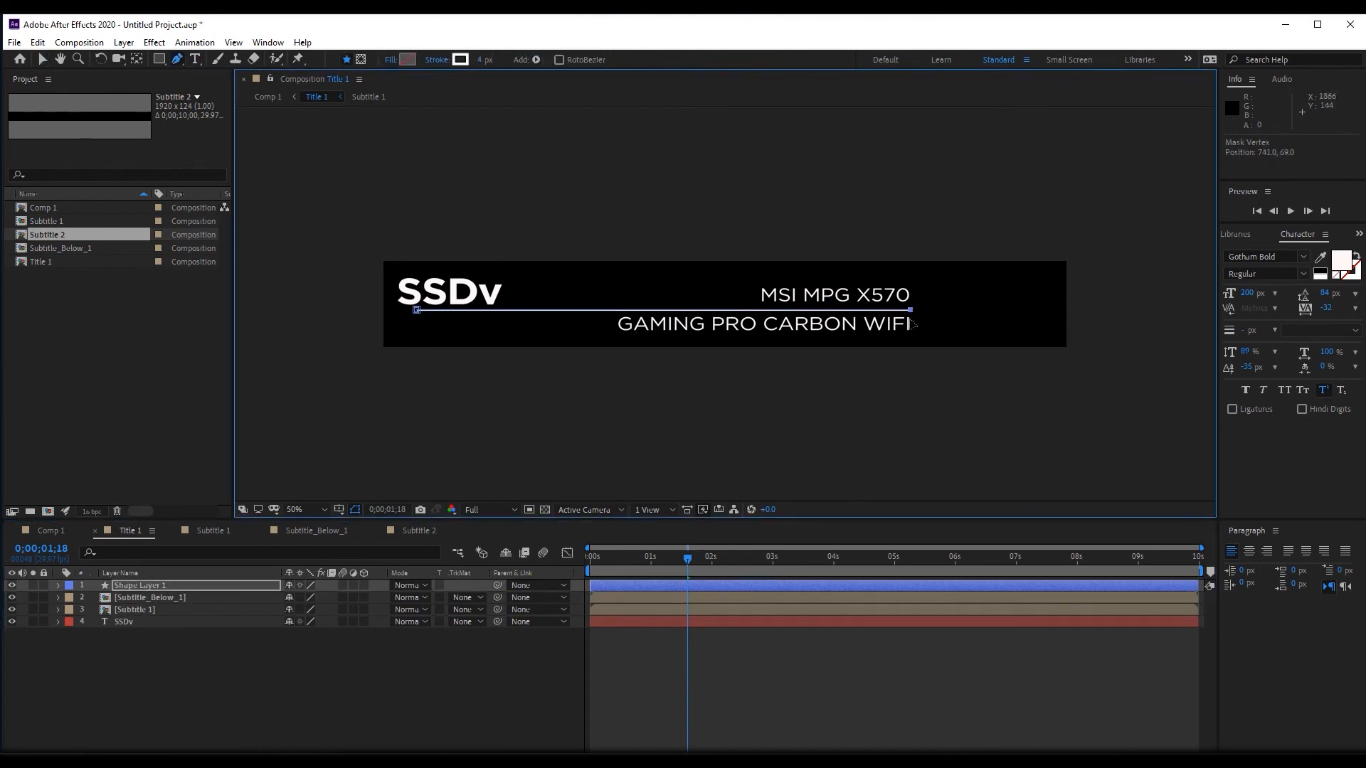
{"action": "left_click", "coordinate": [416, 647]}
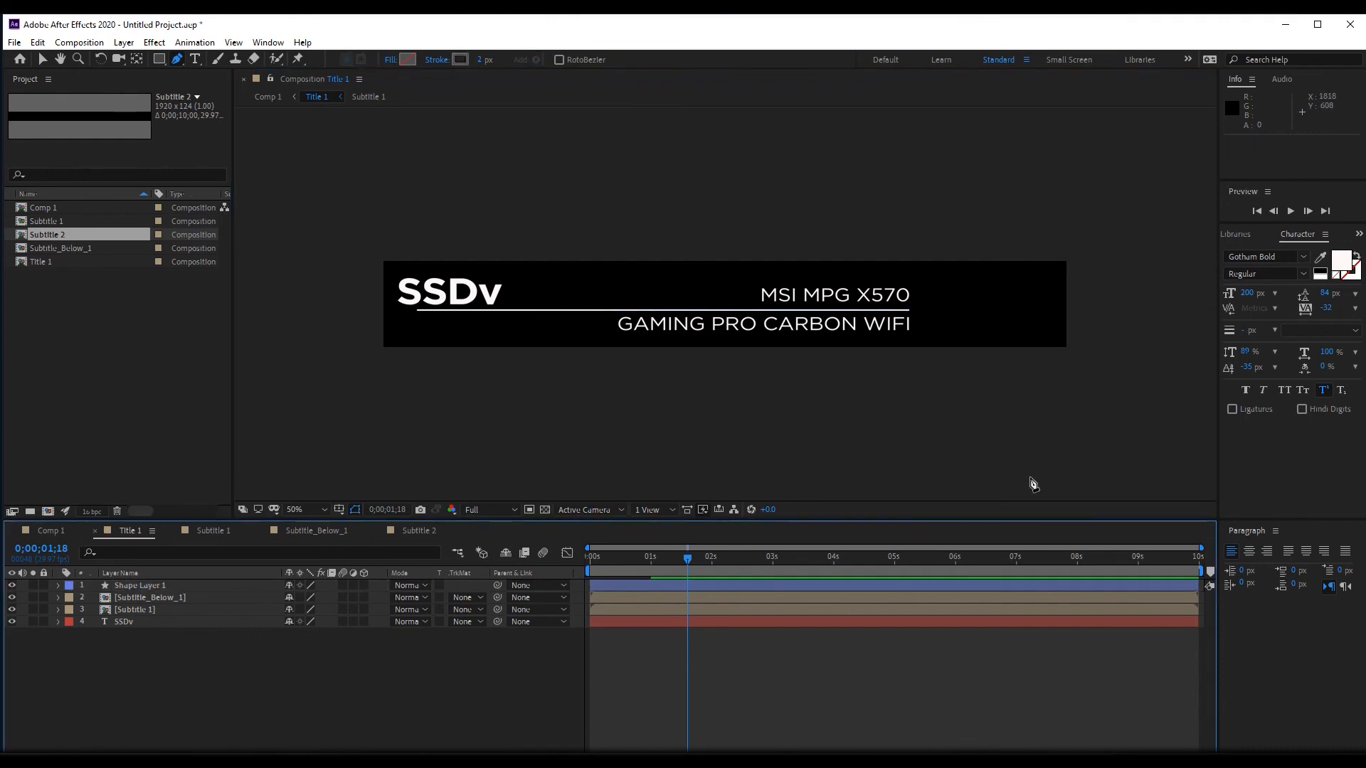
- Undo the divider line, subtitle position and title text changes, back to the MOTHERBOARD title
{"action": "key", "text": "ctrl+z"}
{"action": "key", "text": "ctrl+z"}
{"action": "key", "text": "ctrl+z"}
{"action": "key", "text": "ctrl+z"}
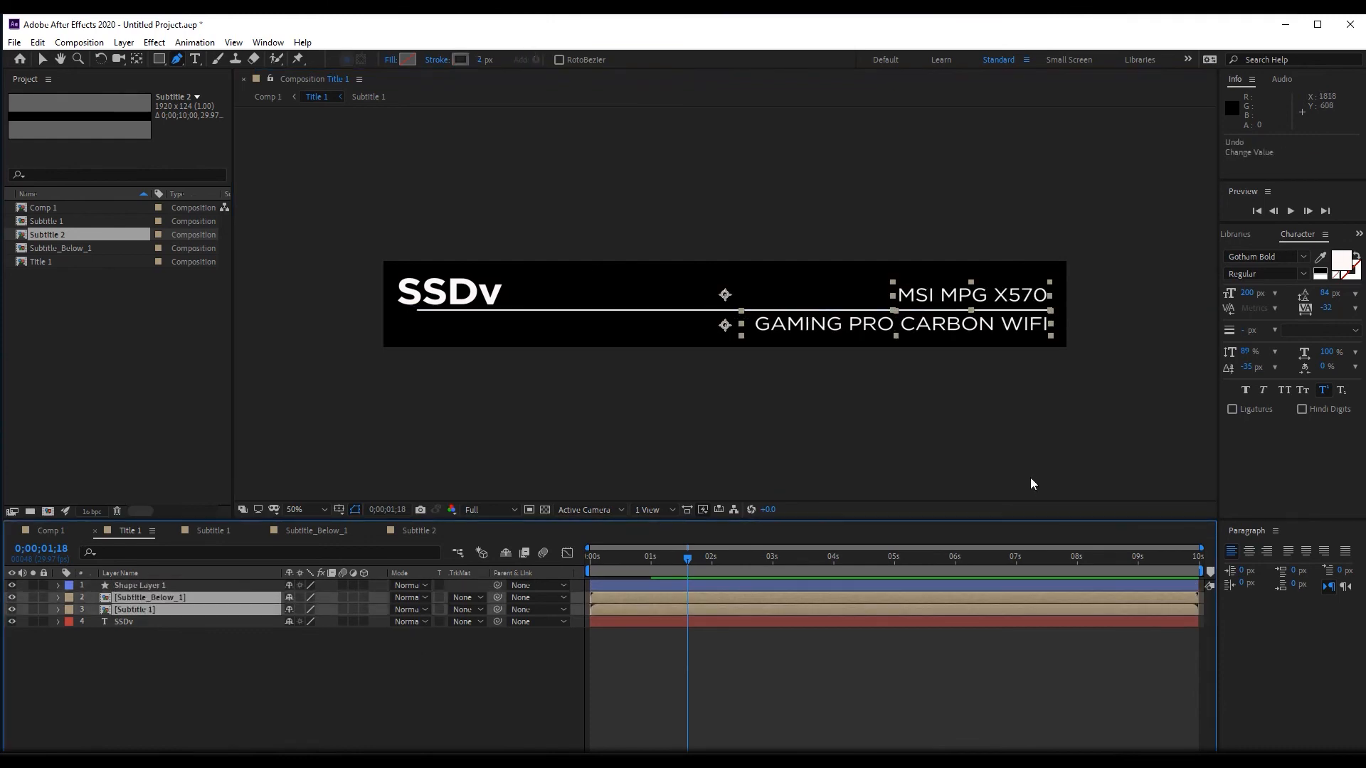
{"action": "left_click", "coordinate": [311, 660]}
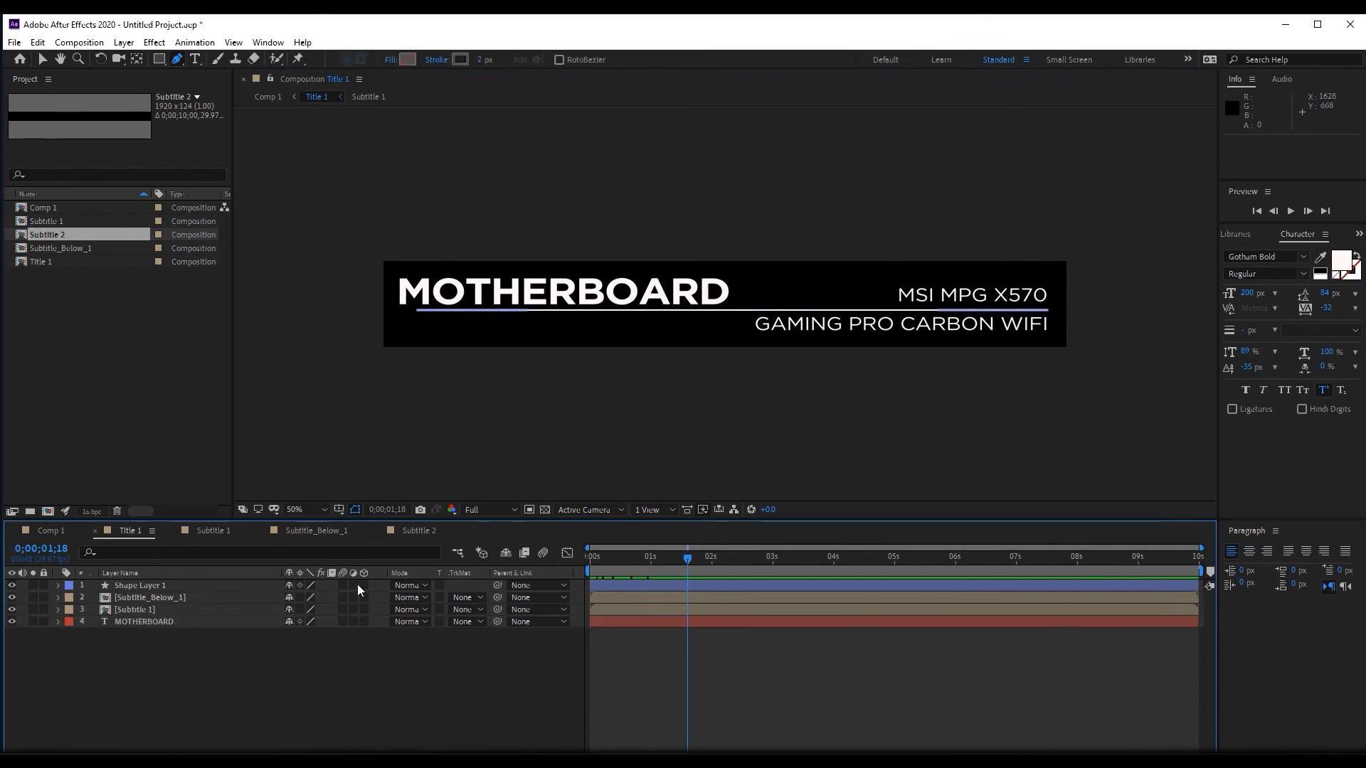
- Add Trim Paths to the divider line's shape layer, with the current time at 0;00;01;12
{"action": "mouse_move", "coordinate": [669, 557]}
{"action": "left_mouse_down"}
{"action": "mouse_move", "coordinate": [589, 562]}
{"action": "mouse_move", "coordinate": [675, 559]}
{"action": "left_mouse_up"}
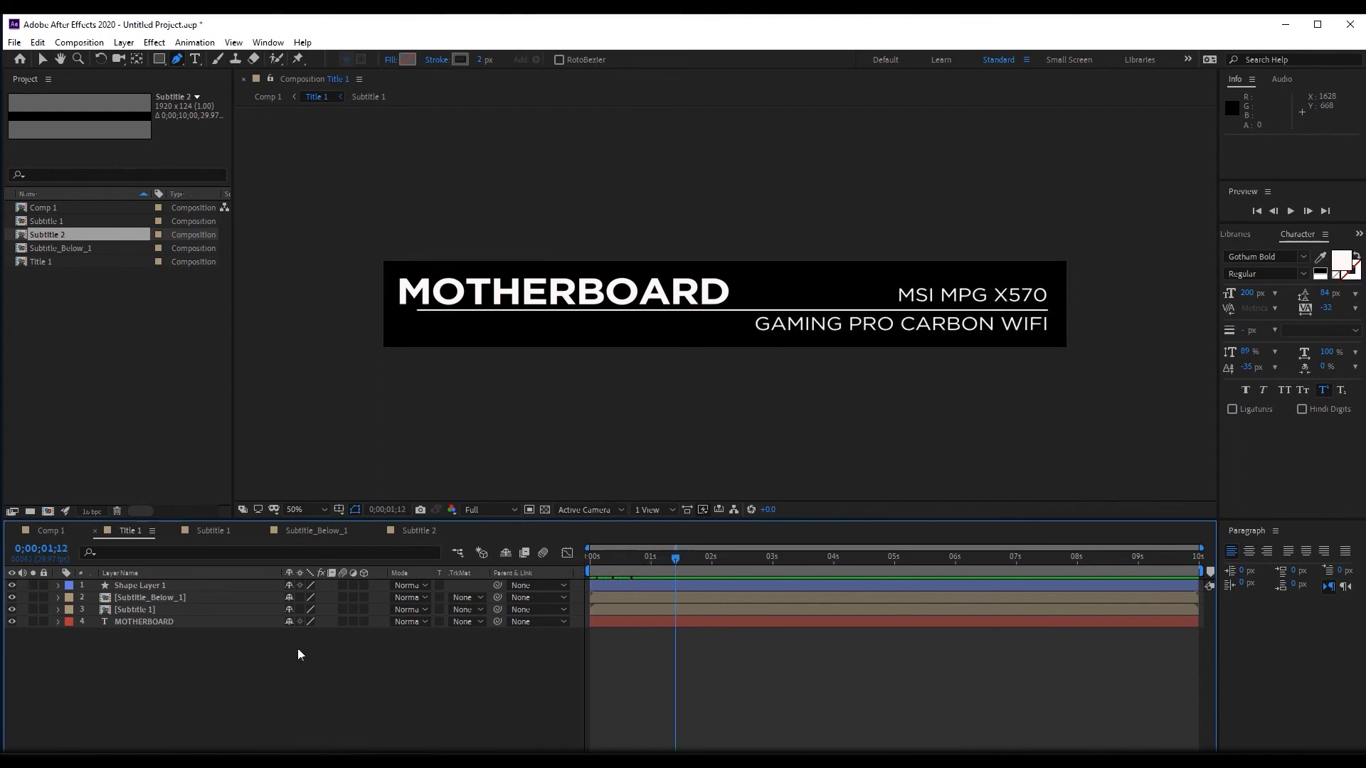
{"action": "left_click", "coordinate": [145, 586]}
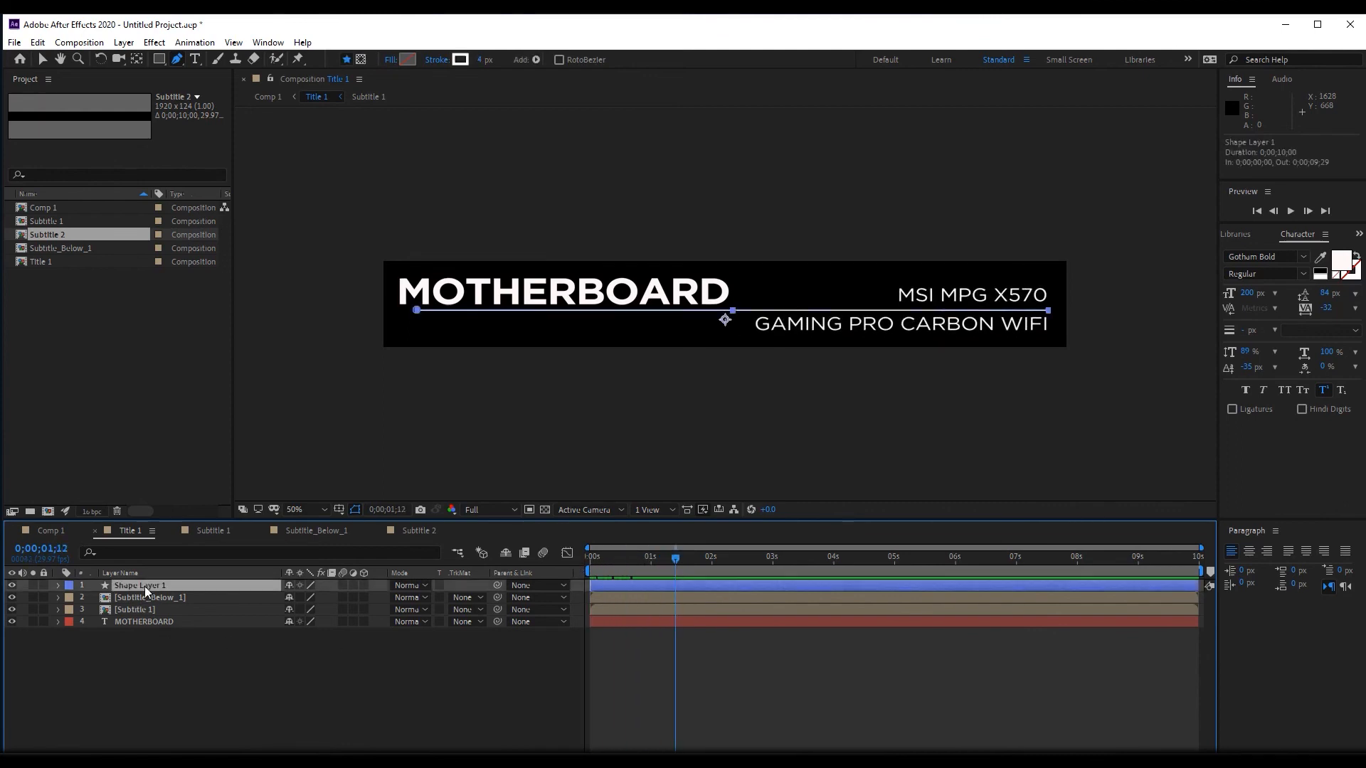
{"action": "left_click", "coordinate": [57, 586]}
{"action": "left_click", "coordinate": [379, 598]}
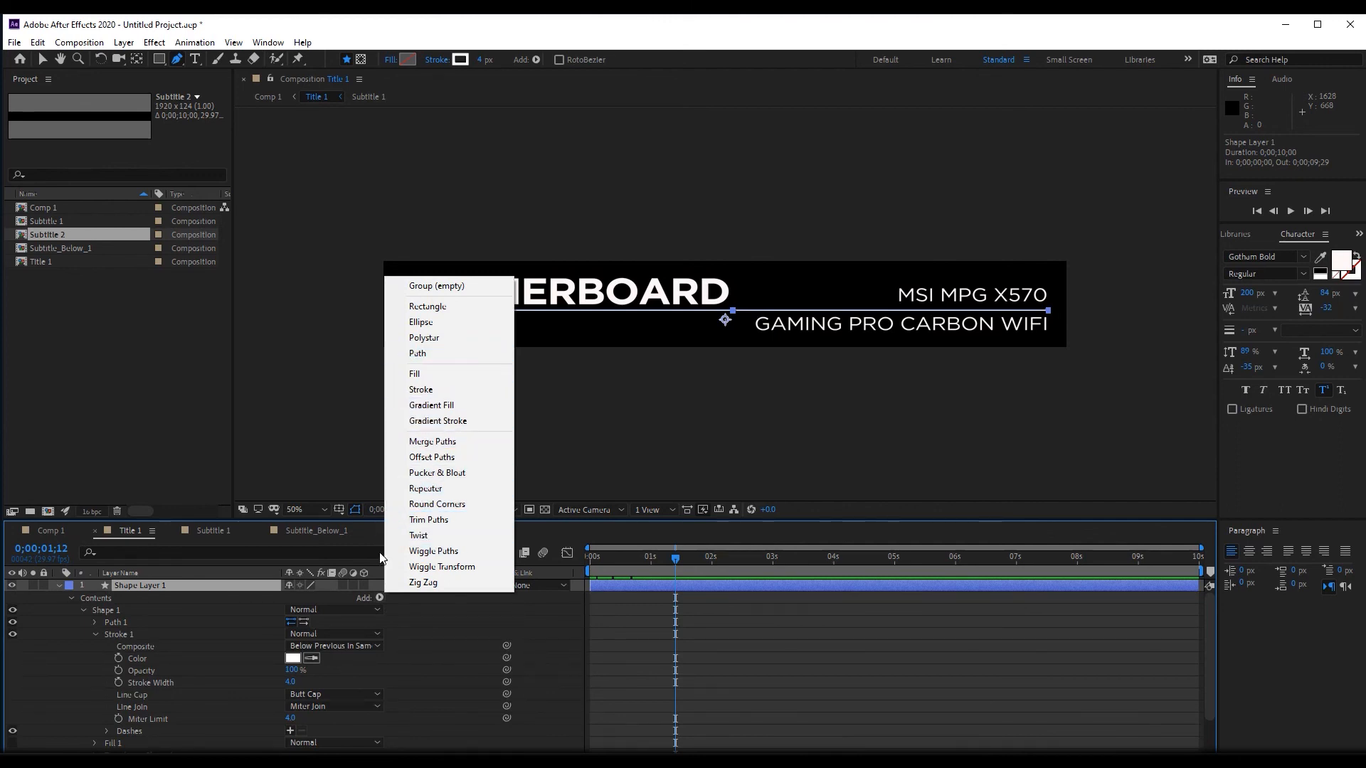
{"action": "left_click", "coordinate": [399, 519]}
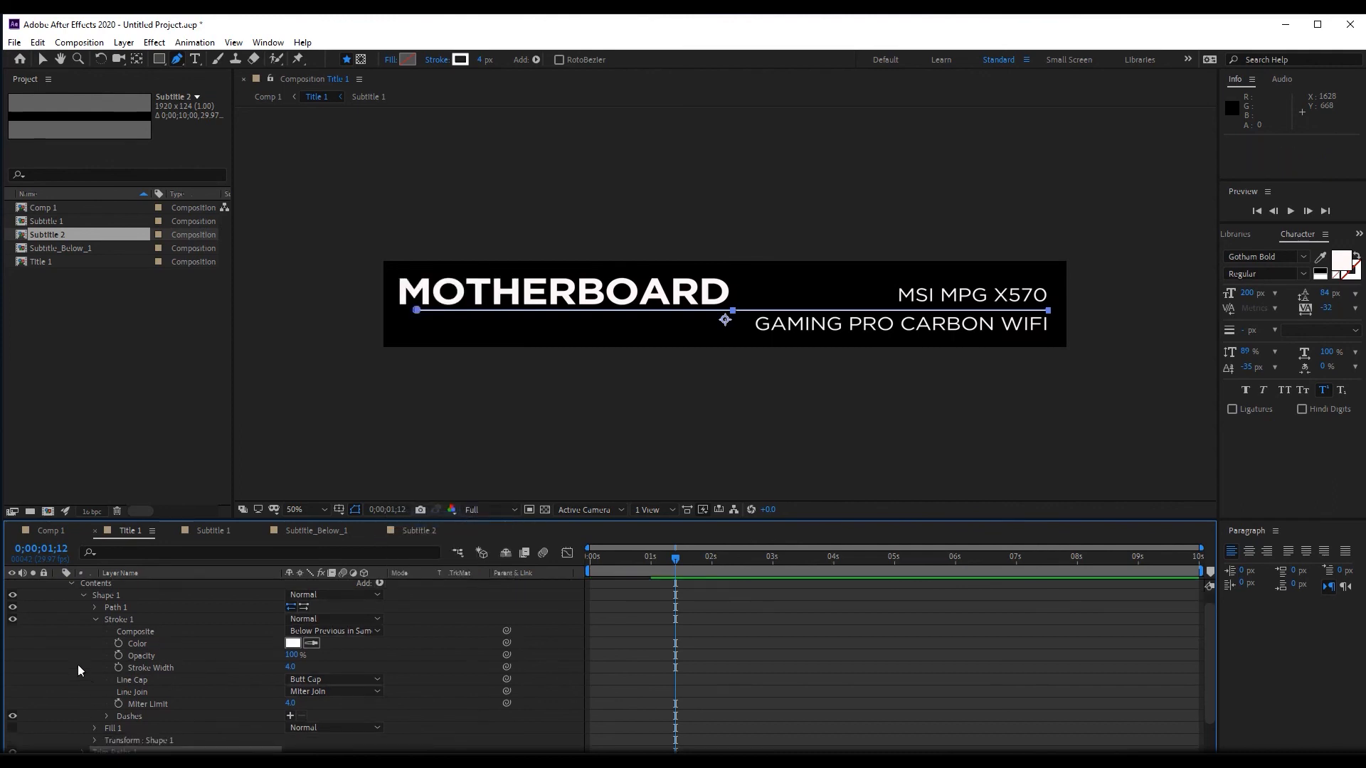
- Set the divider line's Trim Paths End to 0% and start keyframing it at 0;00;01;12
{"action": "scroll", "coordinate": [85, 697], "scroll_direction": "down", "scroll_amount": 2}
{"action": "left_click", "coordinate": [84, 705]}
{"action": "scroll", "coordinate": [107, 697], "scroll_direction": "down", "scroll_amount": 2}
{"action": "left_click_drag", "start_coordinate": [308, 682], "coordinate": [213, 693]}
{"action": "left_click", "coordinate": [106, 680]}
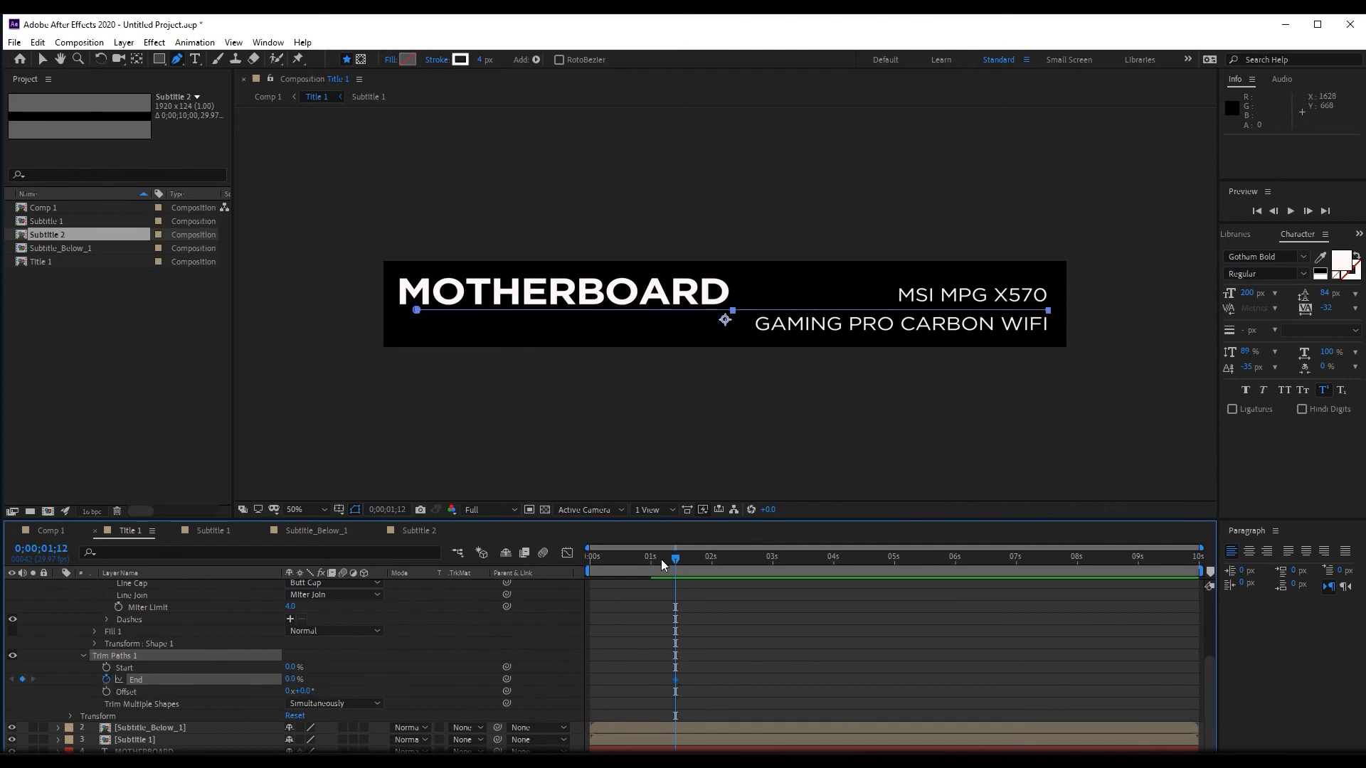
- Keyframe the line's Trim Paths End at 0% on the first frame and 100% at 0;00;01;12, and preview the animation
{"action": "key", "text": "Home"}
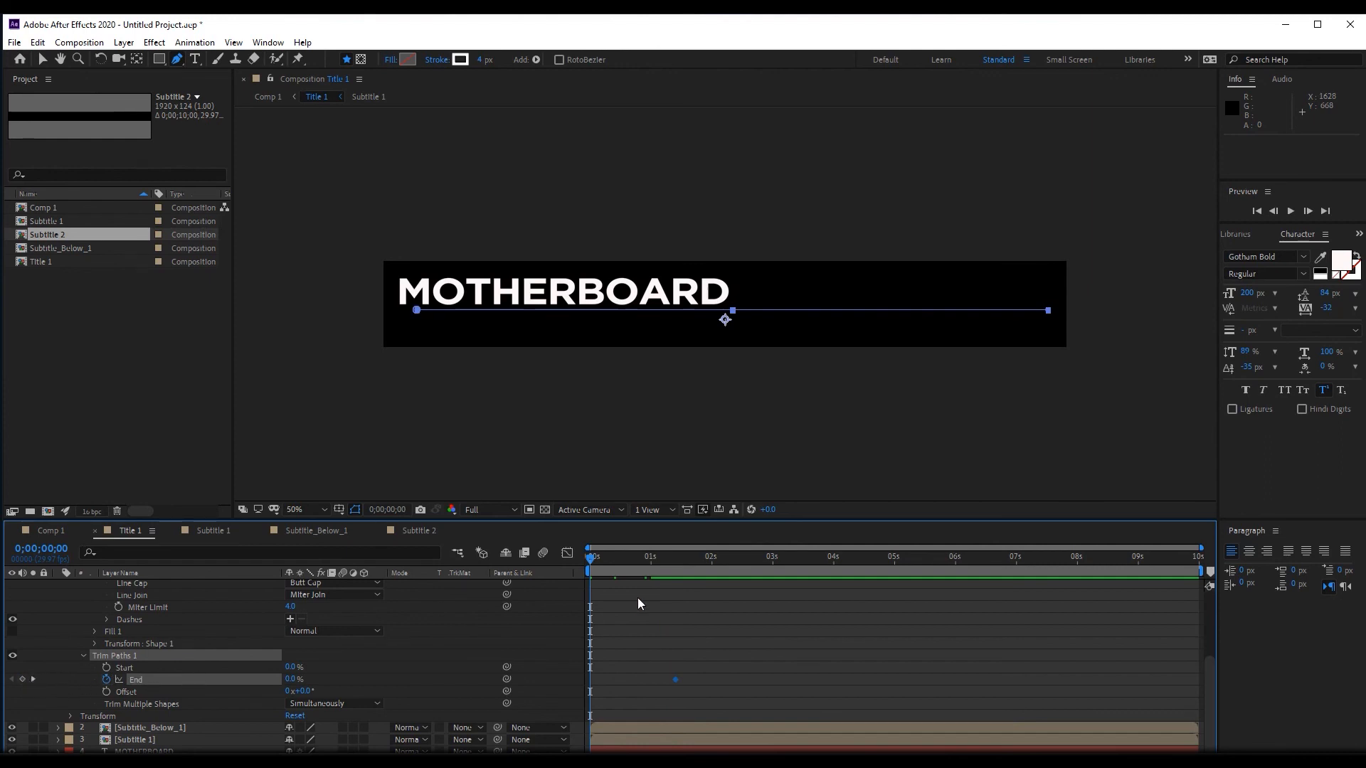
{"action": "key", "text": "u"}
{"action": "left_click", "coordinate": [22, 597]}
{"action": "left_click_drag", "start_coordinate": [592, 559], "coordinate": [674, 565]}
{"action": "left_click", "coordinate": [291, 597]}
{"action": "type", "text": "100"}
{"action": "key", "text": "Return"}
{"action": "key", "text": "space"}
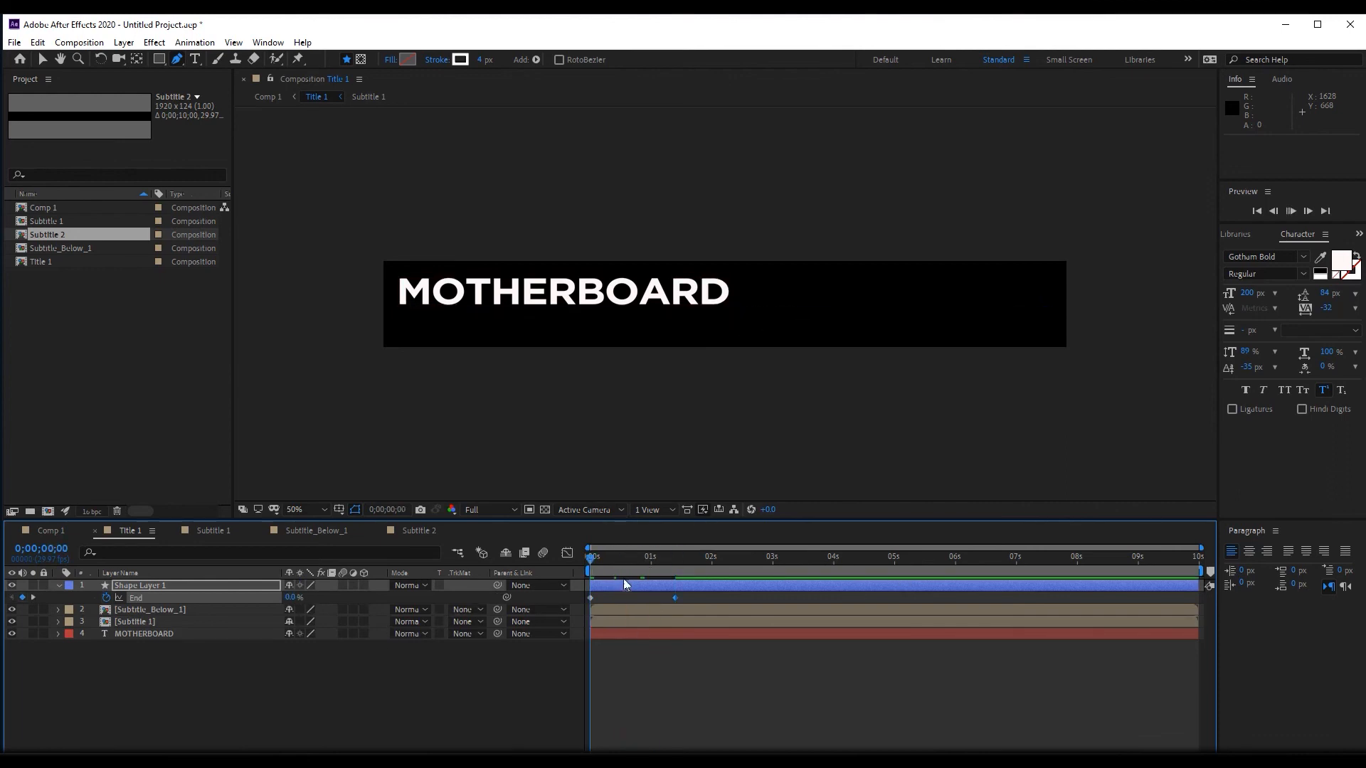
{"action": "key", "text": "space"}
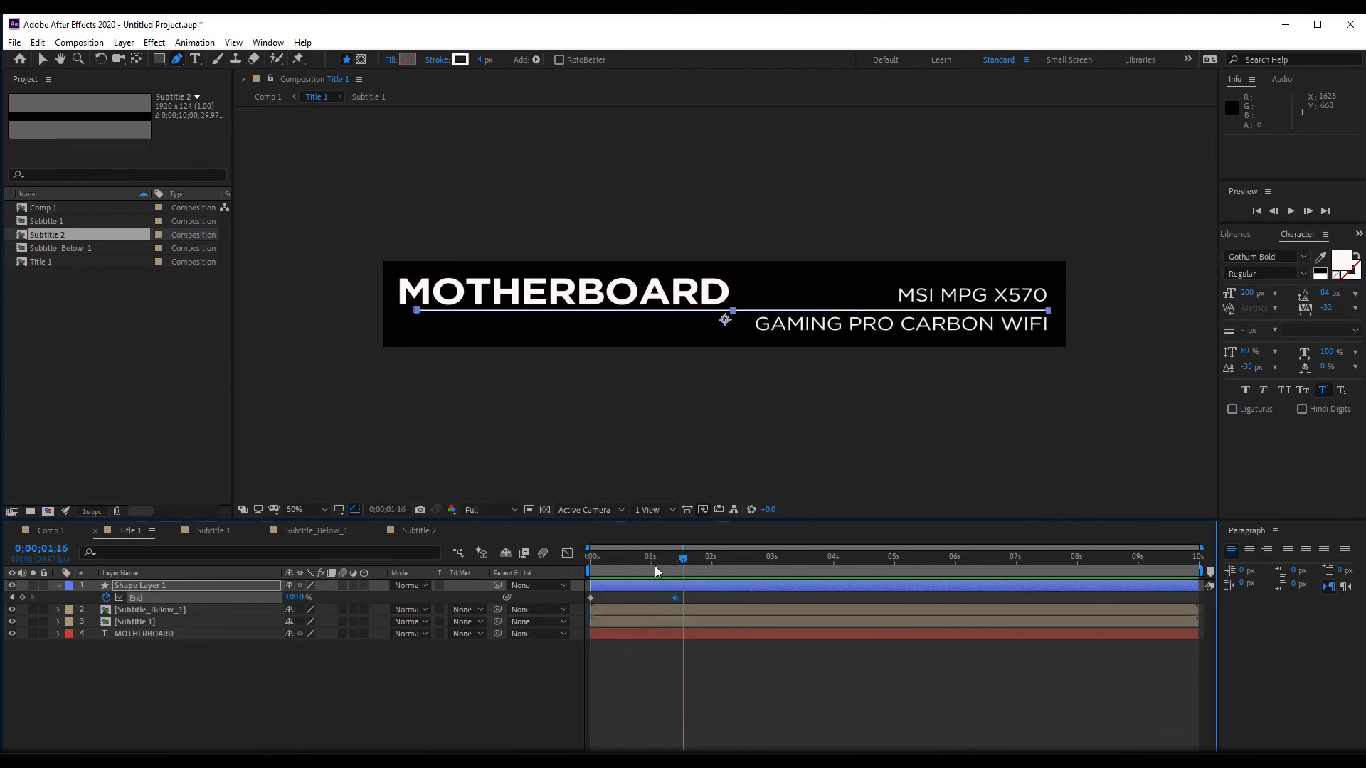
- Apply Easy Ease to both Trim Paths End keyframes and preview the line animation
{"action": "left_click_drag", "start_coordinate": [688, 595], "coordinate": [531, 619]}
{"action": "key", "text": "F9"}
{"action": "key", "text": "space"}
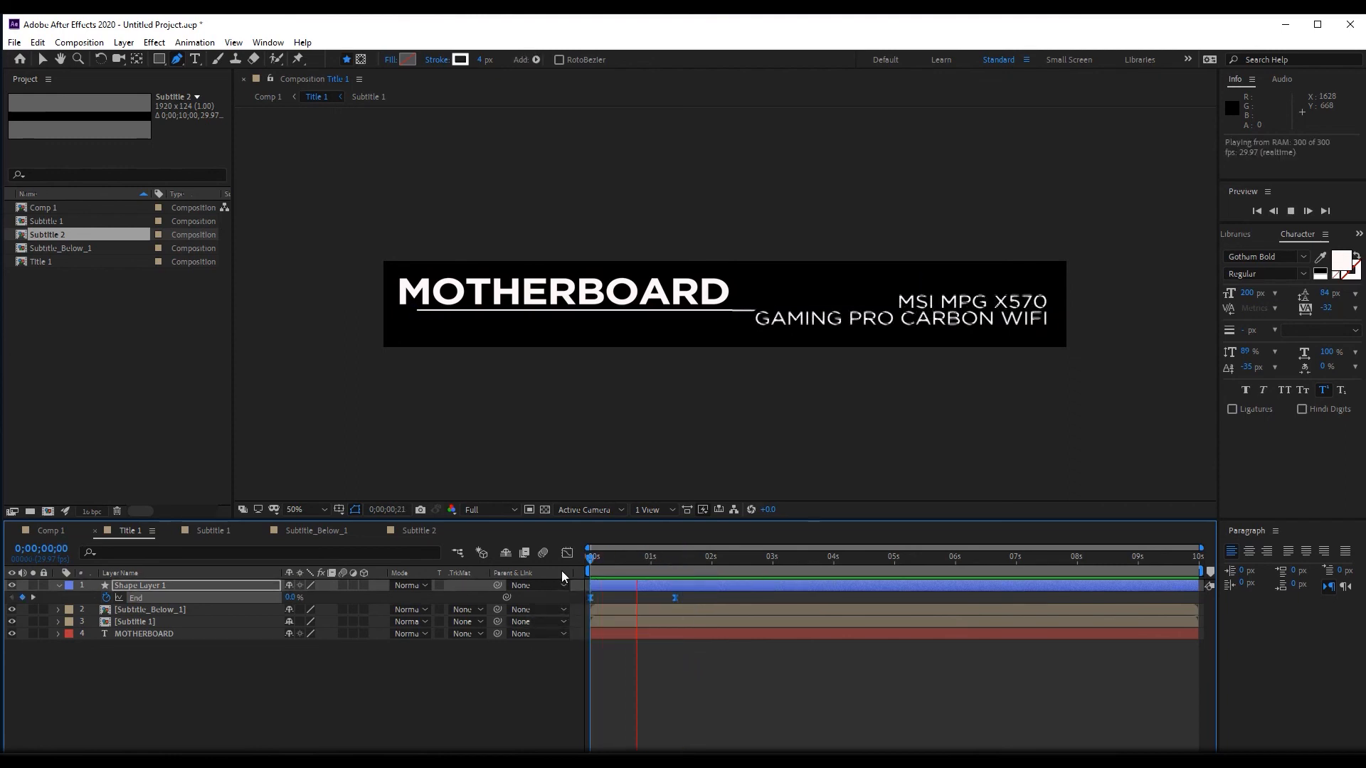
- Delay the Subtitle_Below_1 and Subtitle 1 layers to start about 0.7 s into the composition, and preview the timing against the line
{"action": "left_click_drag", "start_coordinate": [605, 561], "coordinate": [631, 562]}
{"action": "left_click", "coordinate": [606, 610]}
{"action": "left_click", "coordinate": [603, 623], "text": "ctrl"}
{"action": "left_click_drag", "start_coordinate": [599, 611], "coordinate": [596, 561]}
{"action": "key", "text": "space"}
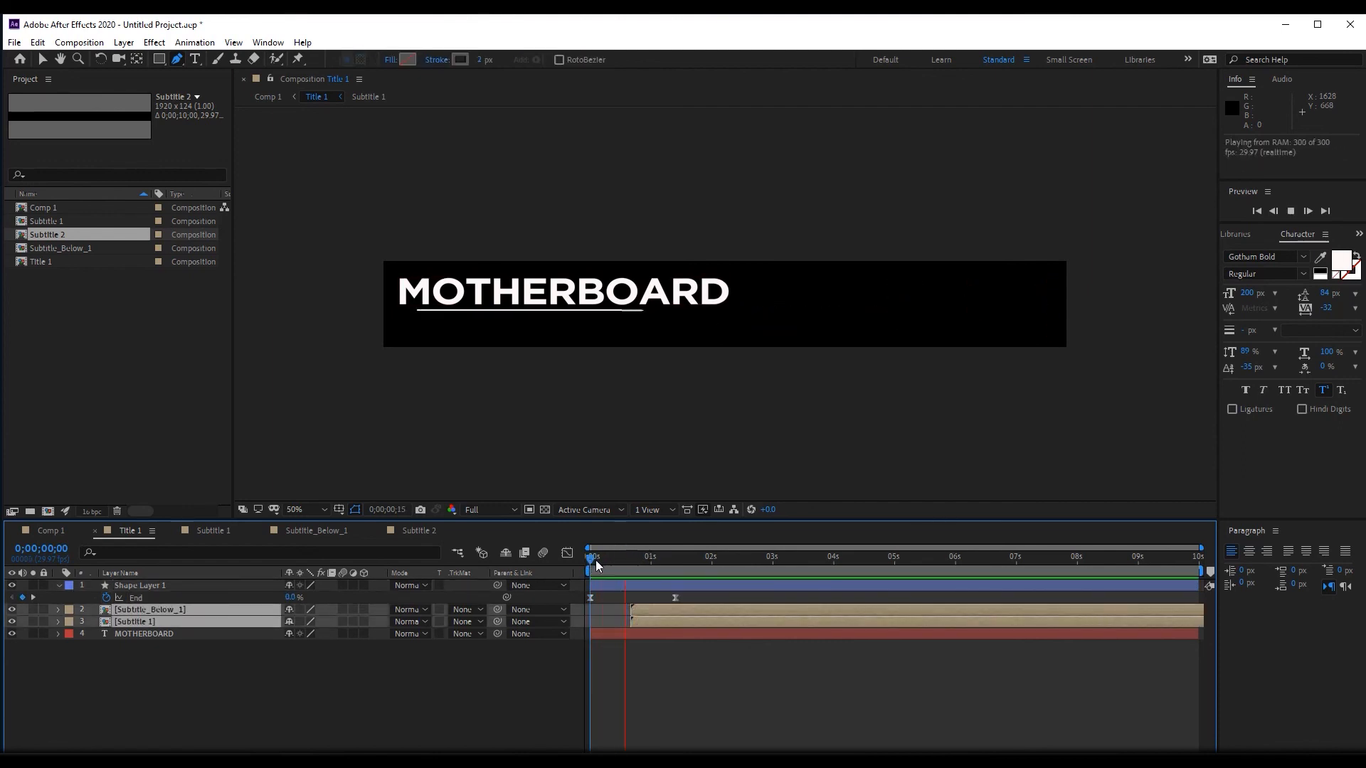
{"action": "mouse_move", "coordinate": [663, 557]}
{"action": "left_mouse_down"}
{"action": "mouse_move", "coordinate": [585, 562]}
{"action": "mouse_move", "coordinate": [673, 559]}
{"action": "left_mouse_up"}
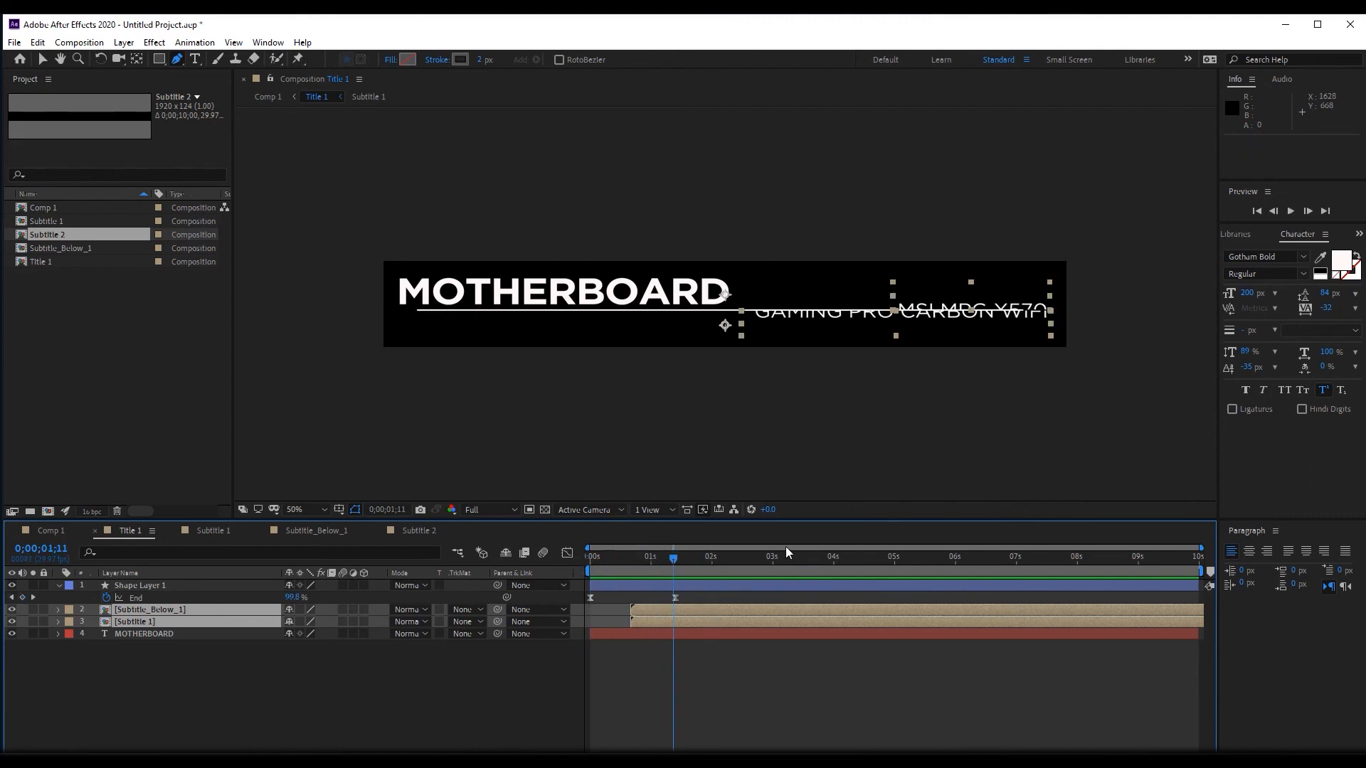